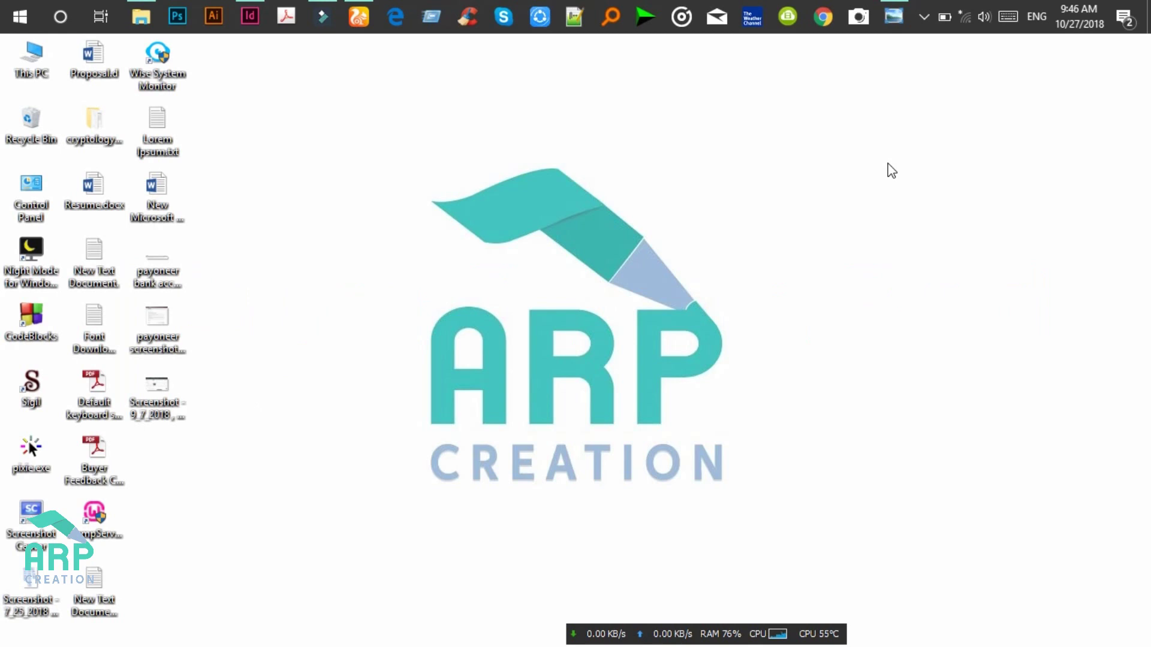
Open the Preview.jpg certificate mockup and examine both certificate layouts, including the border, corner ornaments and text.
{"action": "left_click", "coordinate": [895, 24]}
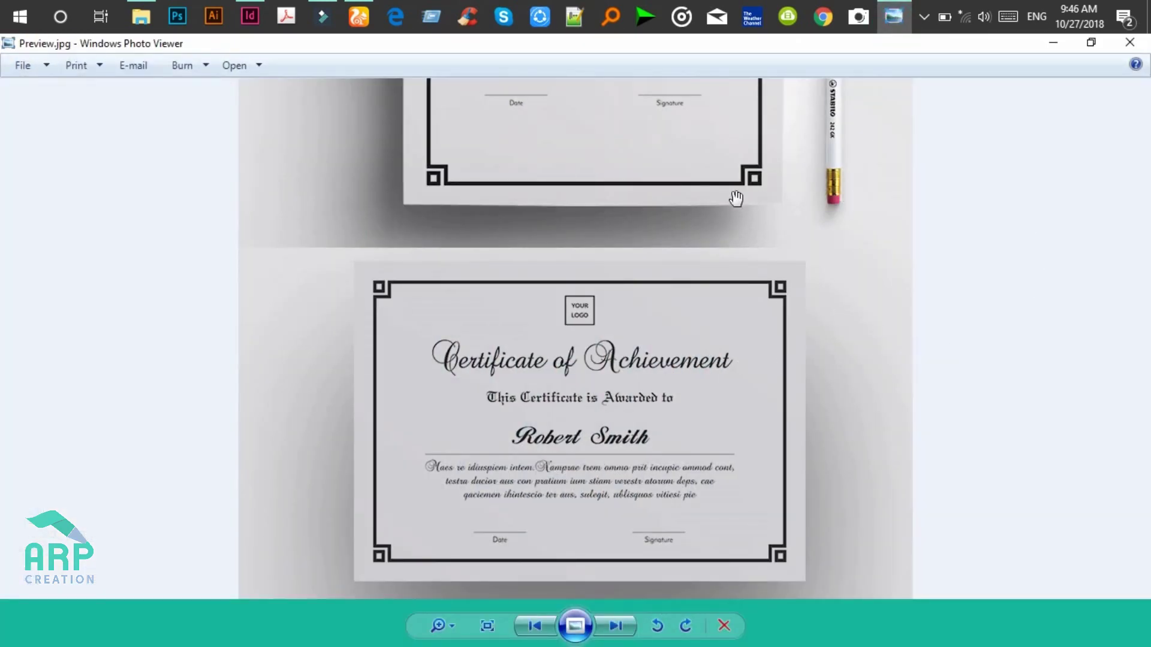
{"action": "left_click_drag", "start_coordinate": [724, 245], "coordinate": [703, 456]}
{"action": "left_click_drag", "start_coordinate": [712, 183], "coordinate": [689, 194]}
{"action": "left_click_drag", "start_coordinate": [708, 458], "coordinate": [711, 279]}
{"action": "left_click", "coordinate": [1056, 44]}
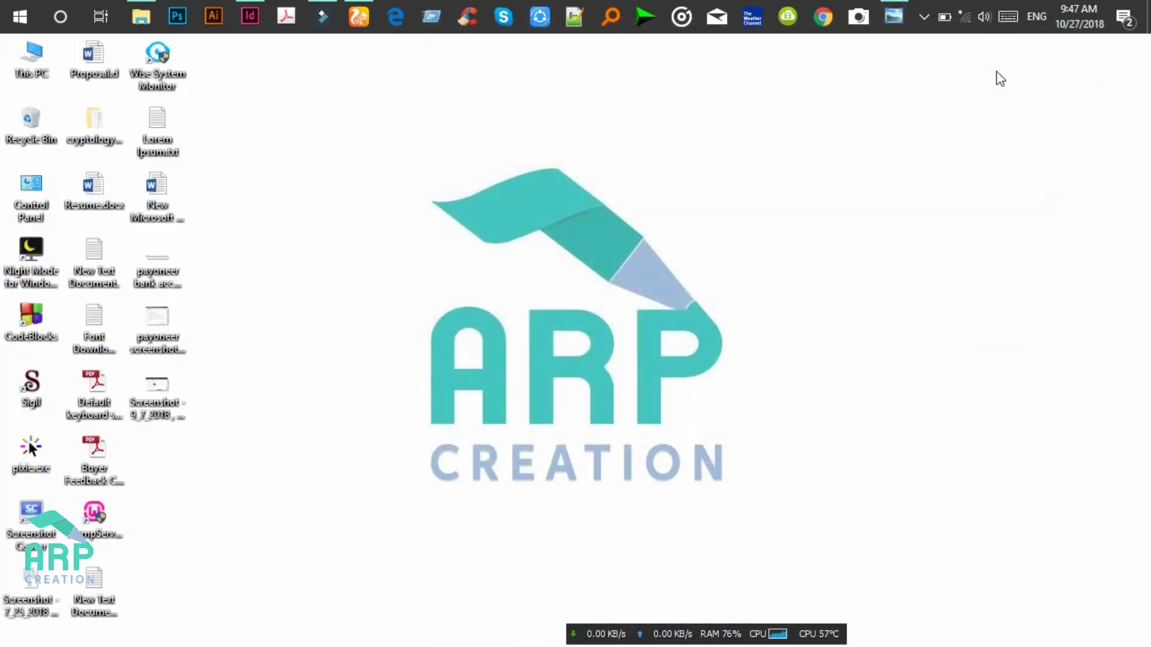
Switch to InDesign and create a landscape document in inches, 11 x 8.5 in with 0.5 in margins.
{"action": "left_click", "coordinate": [253, 15]}
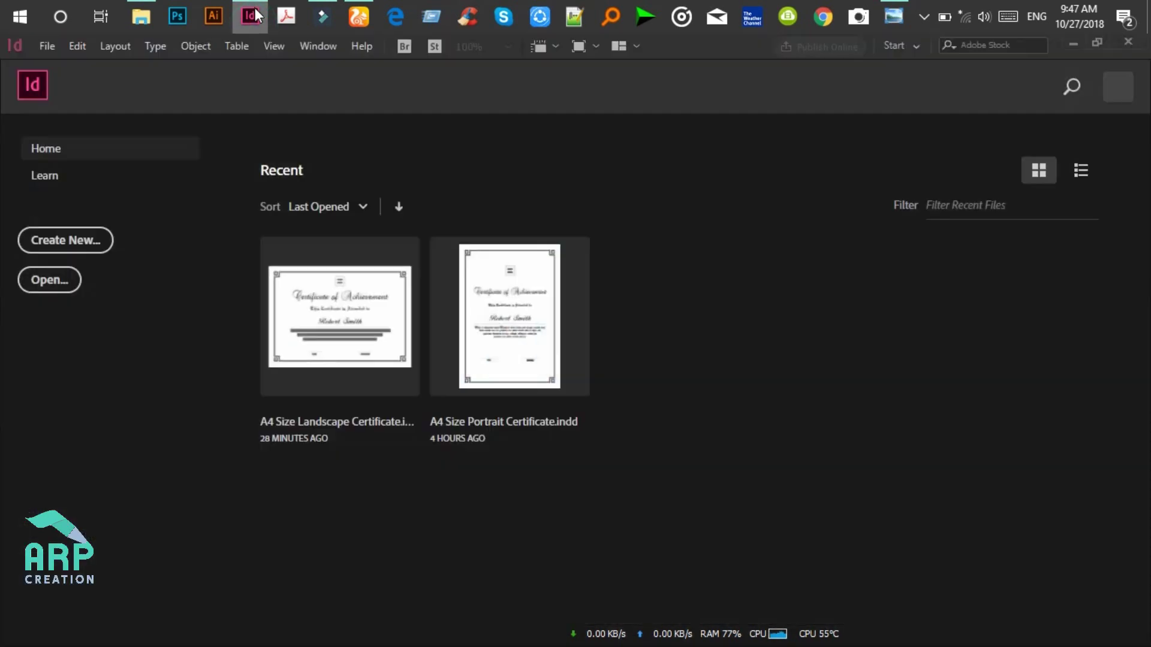
{"action": "left_click", "coordinate": [78, 241]}
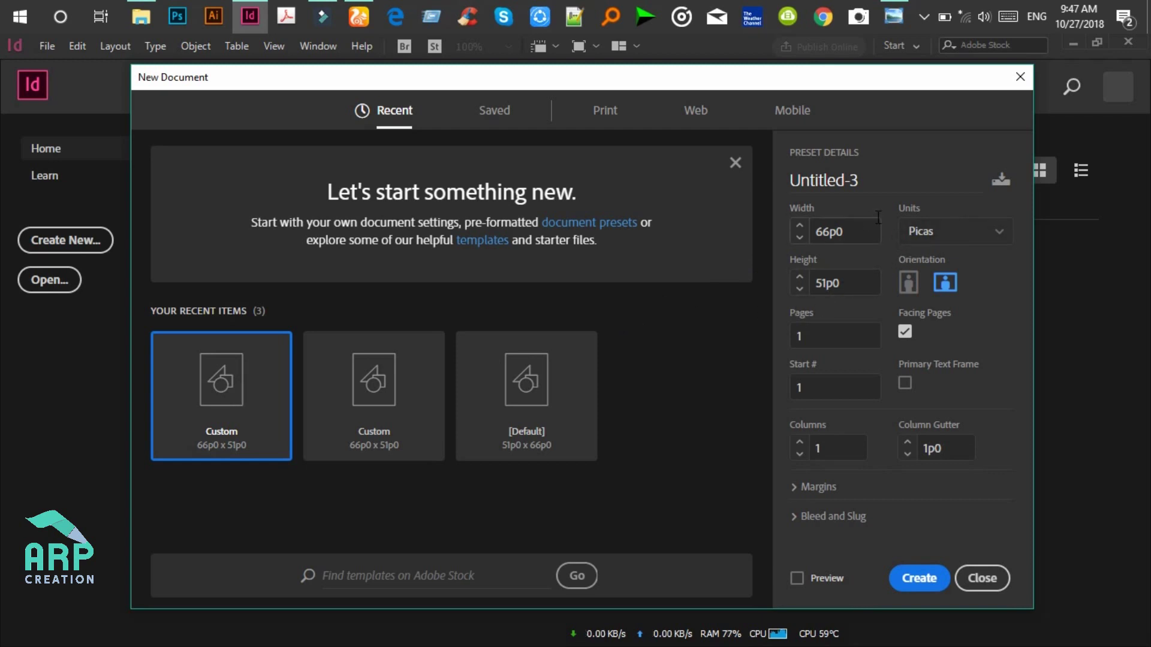
{"action": "left_click", "coordinate": [931, 240]}
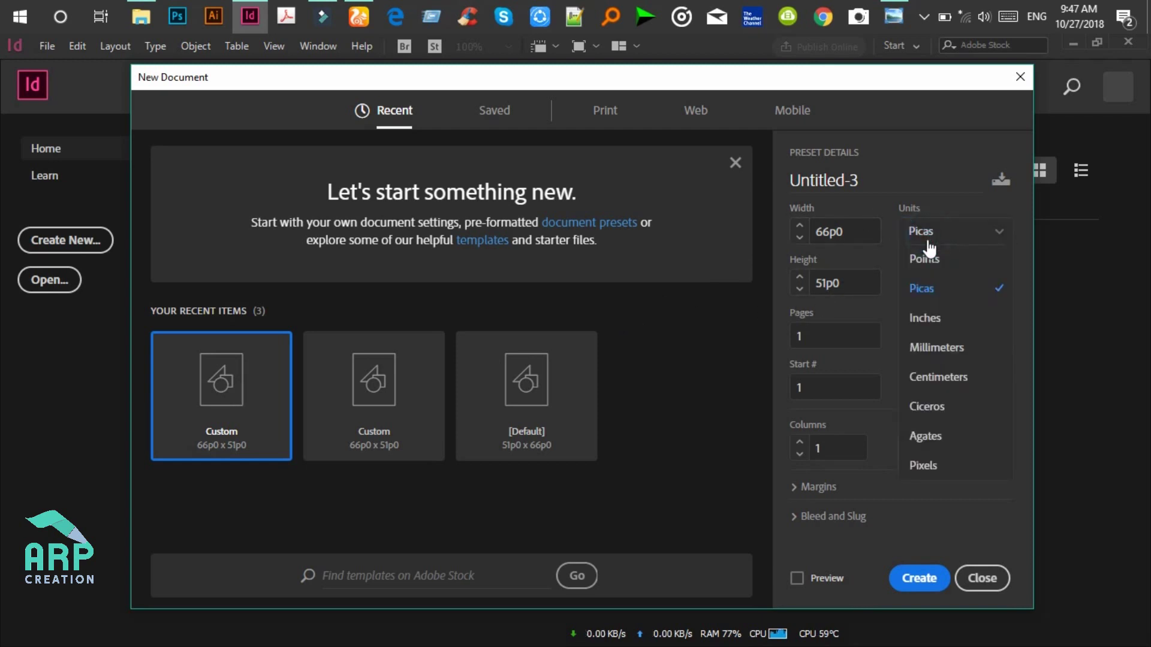
{"action": "left_click", "coordinate": [924, 317]}
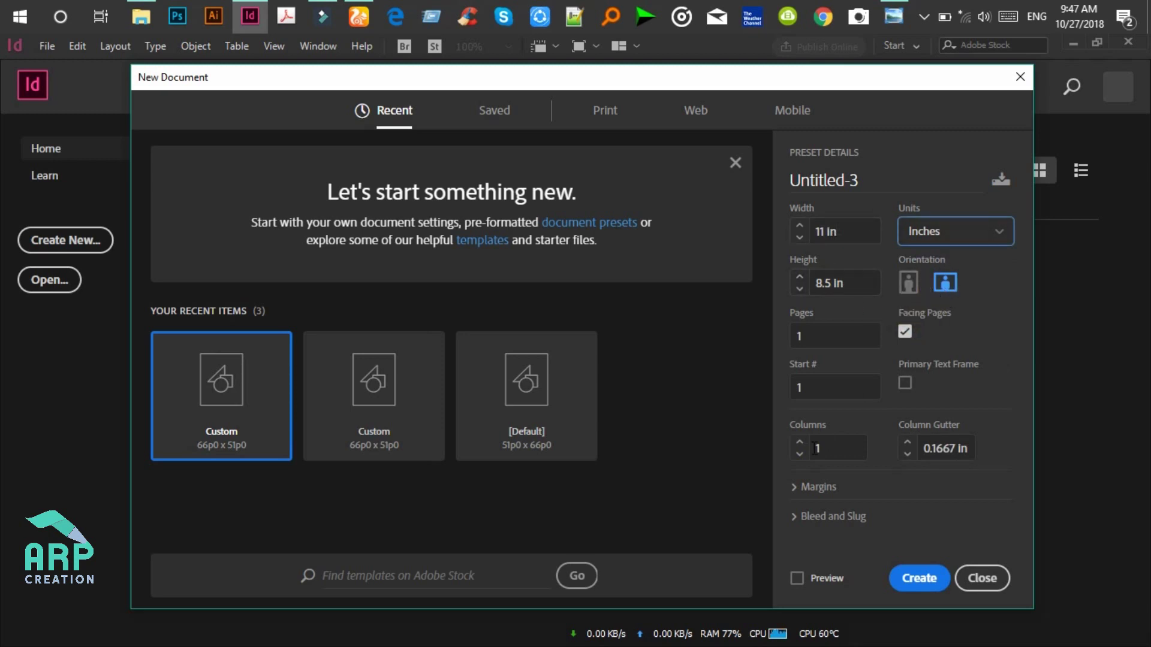
{"action": "left_click", "coordinate": [795, 489]}
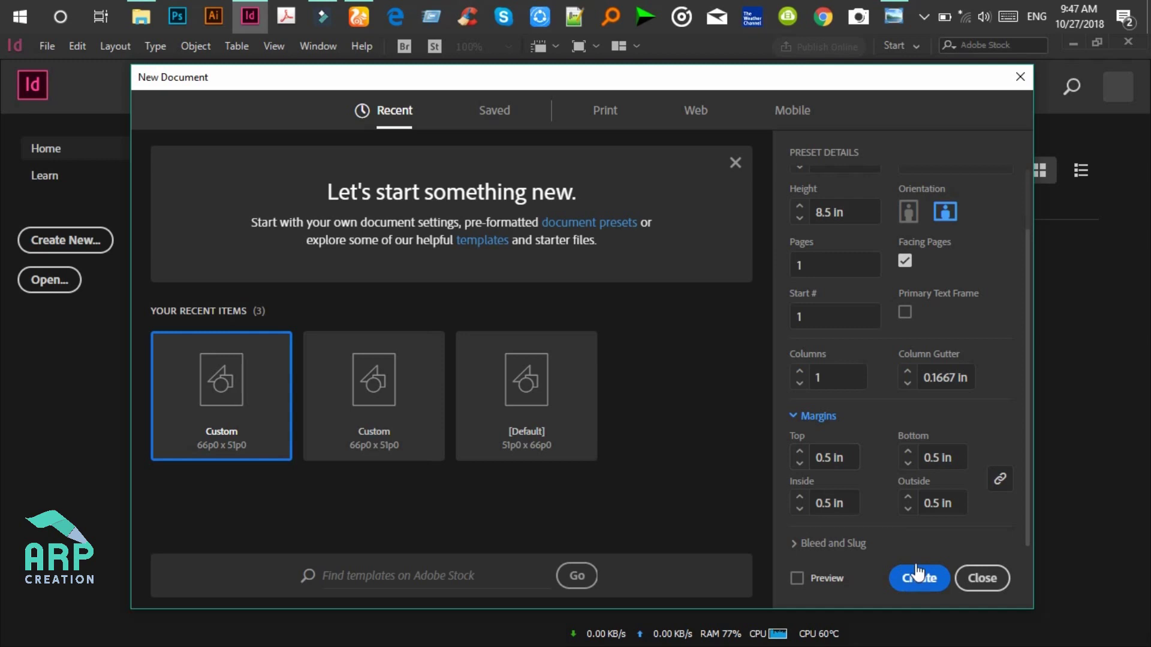
{"action": "left_click", "coordinate": [936, 587]}
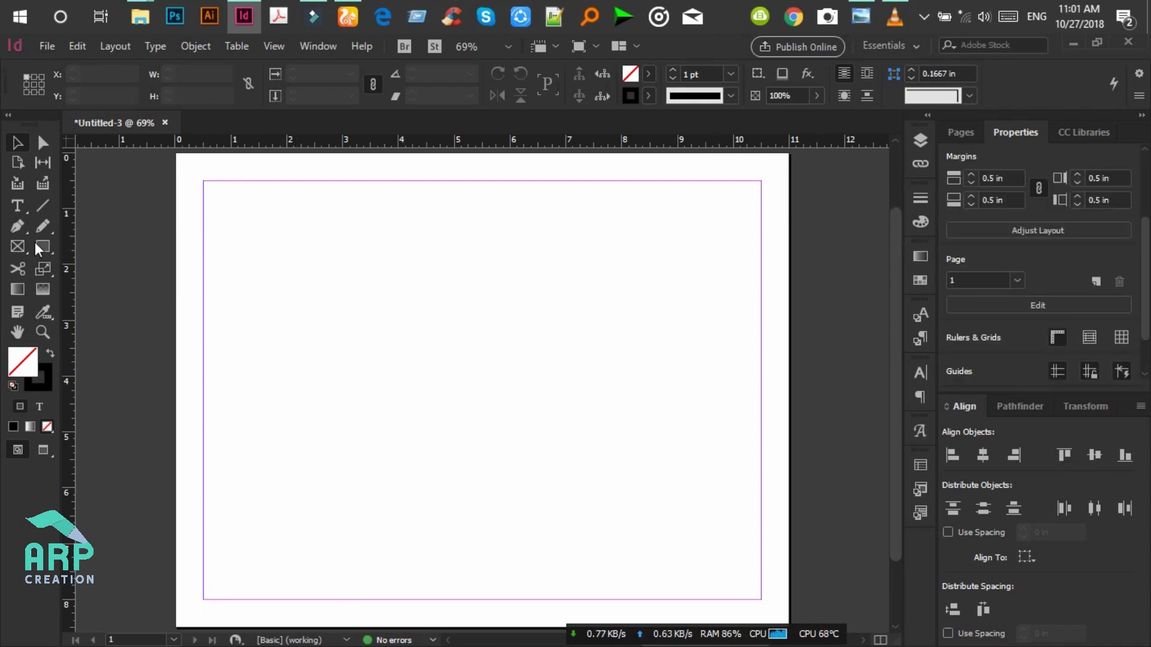
Draw a 10 x 7.5 in rectangle along the page margins and give it a 6 pt stroke.
{"action": "left_click", "coordinate": [38, 247]}
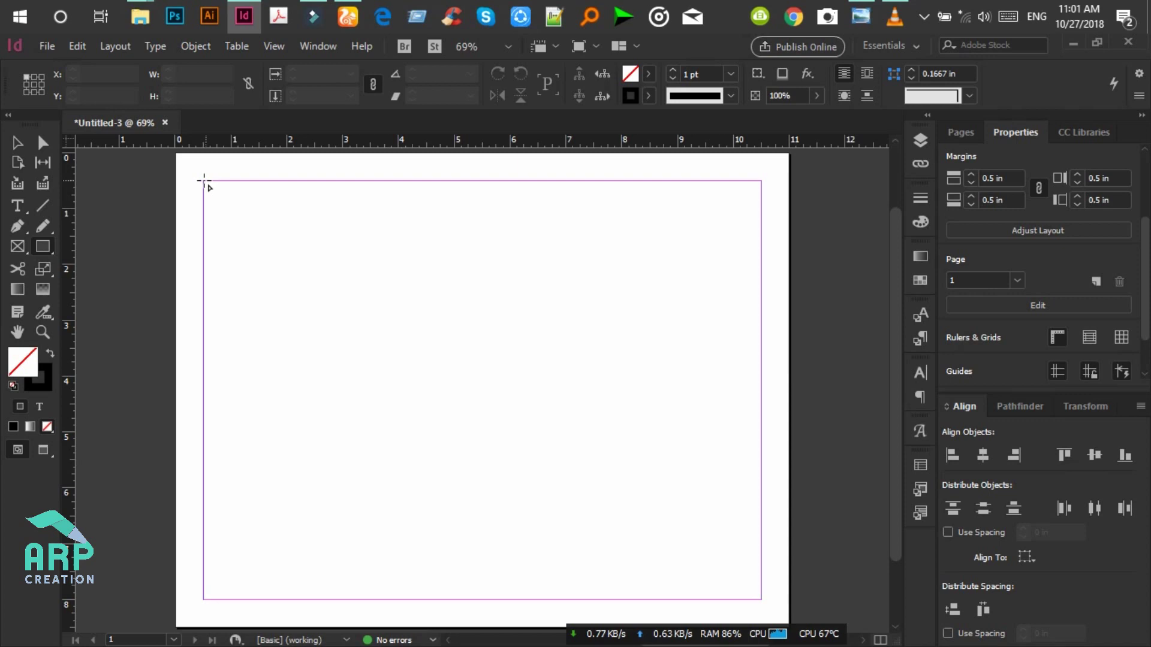
{"action": "left_click_drag", "start_coordinate": [203, 180], "coordinate": [761, 598]}
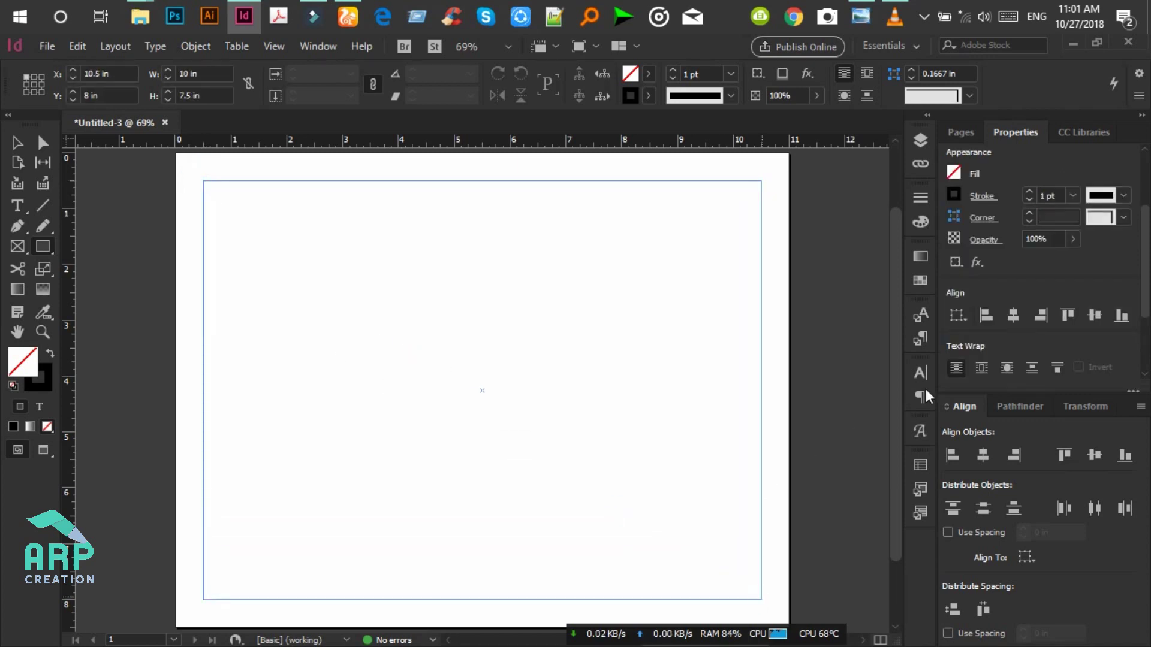
{"action": "left_click", "coordinate": [1073, 196]}
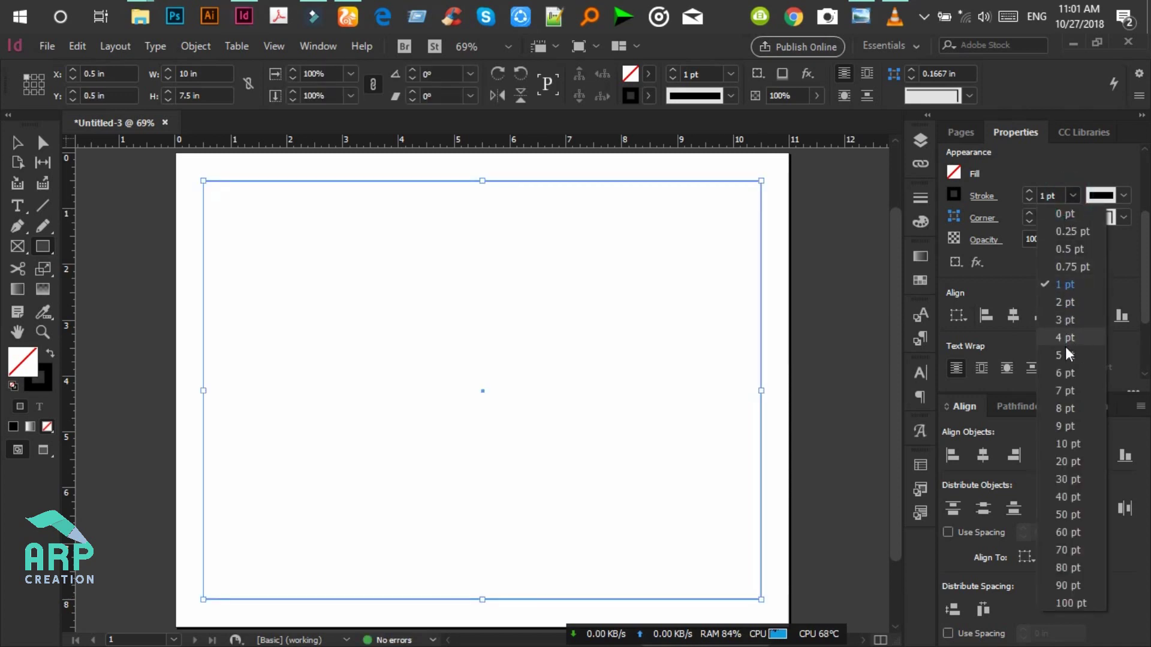
{"action": "left_click", "coordinate": [1065, 373]}
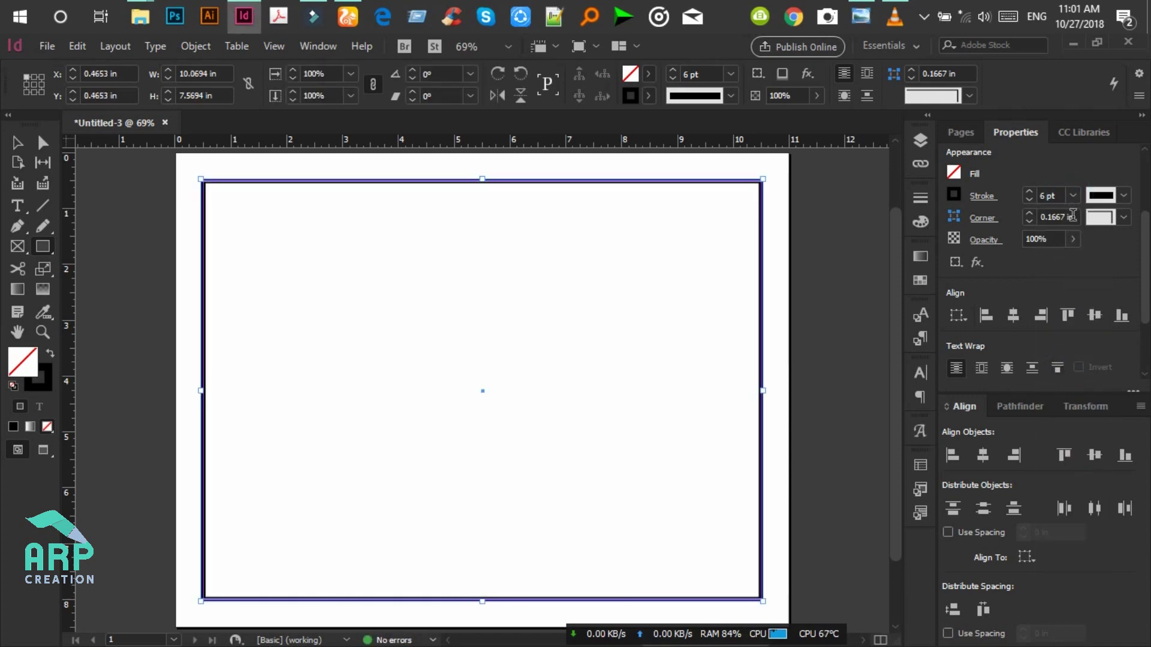
Give the border rectangle Inset corners with a size of 0.375 in.
{"action": "left_click", "coordinate": [1058, 217]}
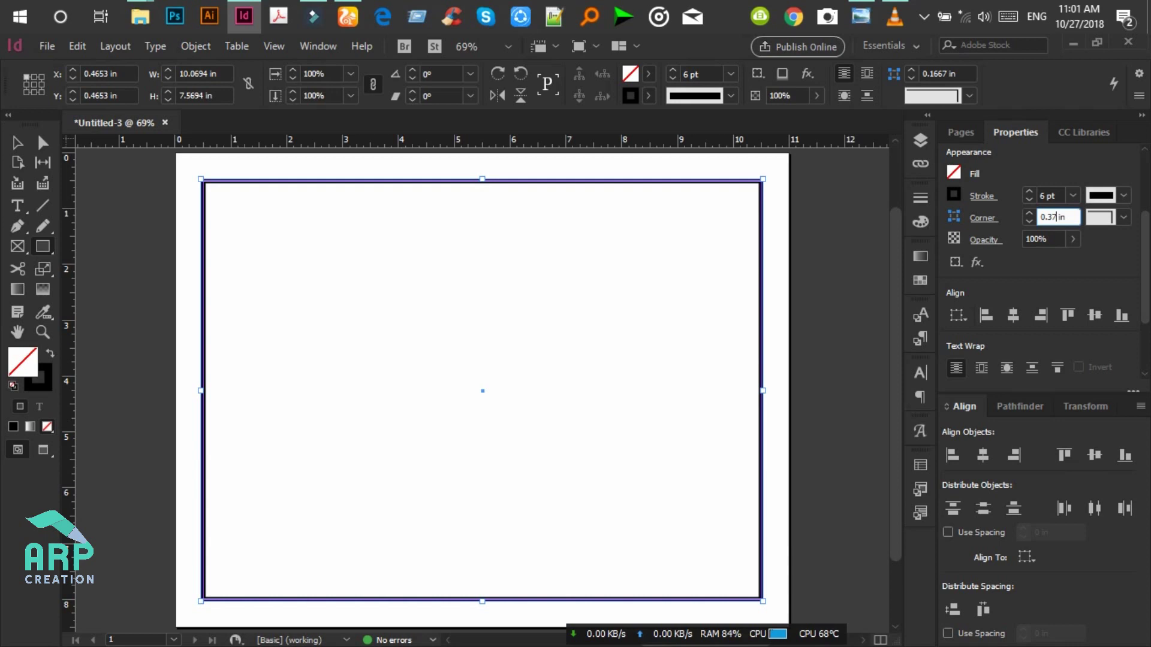
{"action": "left_click", "coordinate": [1125, 219]}
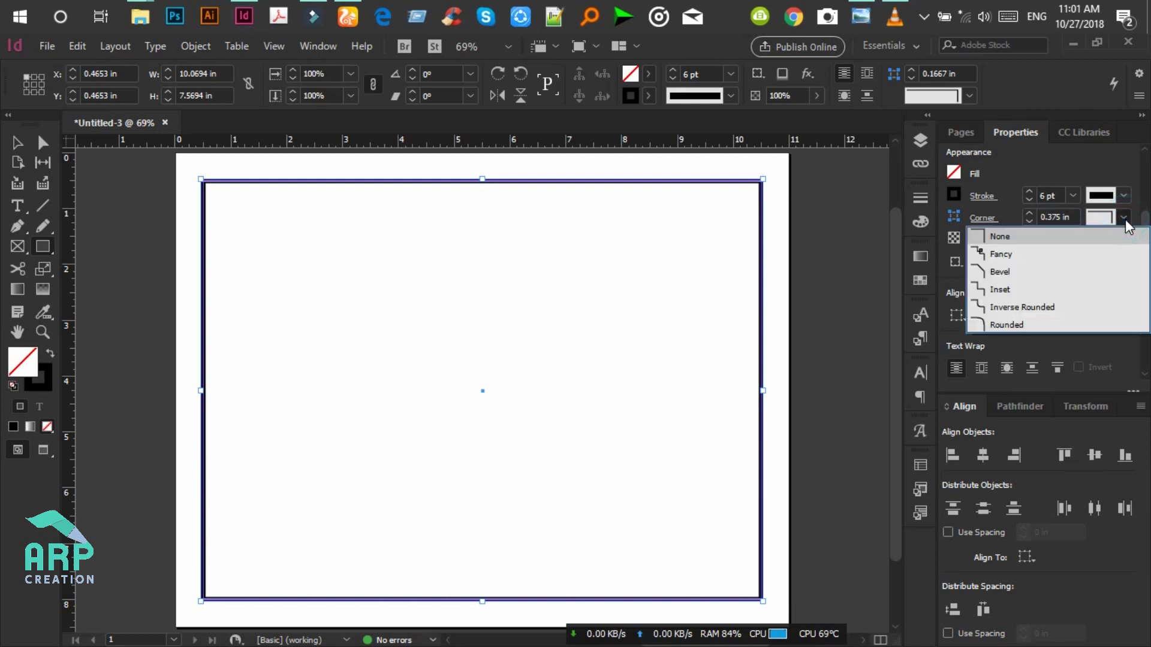
{"action": "left_click", "coordinate": [1026, 290]}
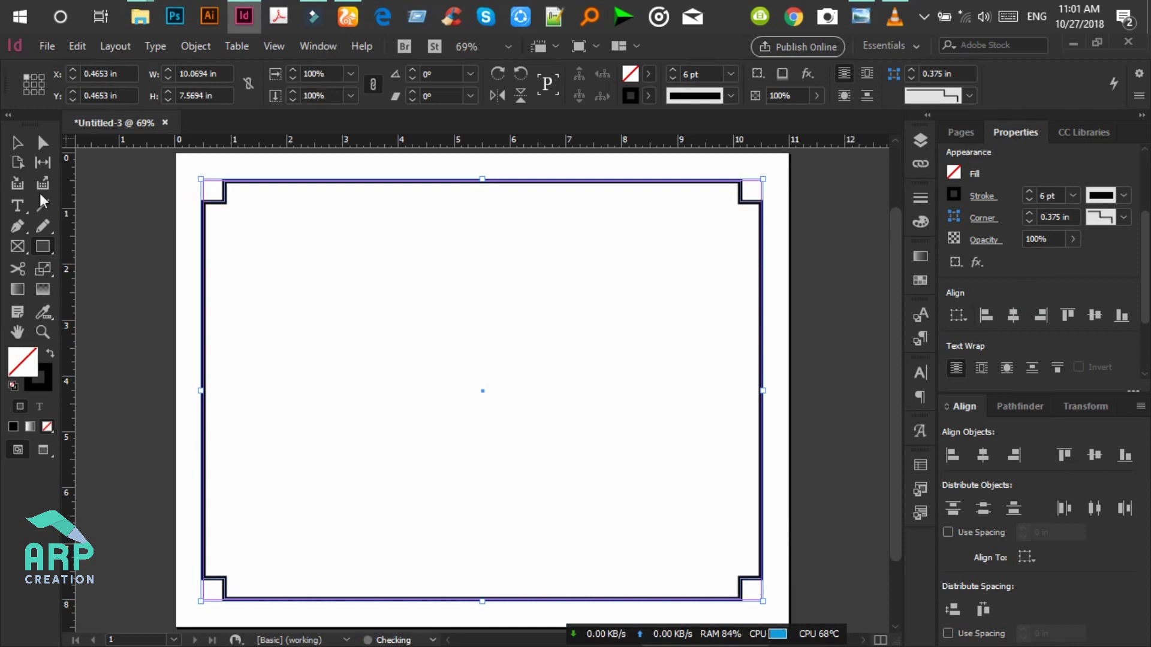
{"action": "left_click", "coordinate": [10, 137]}
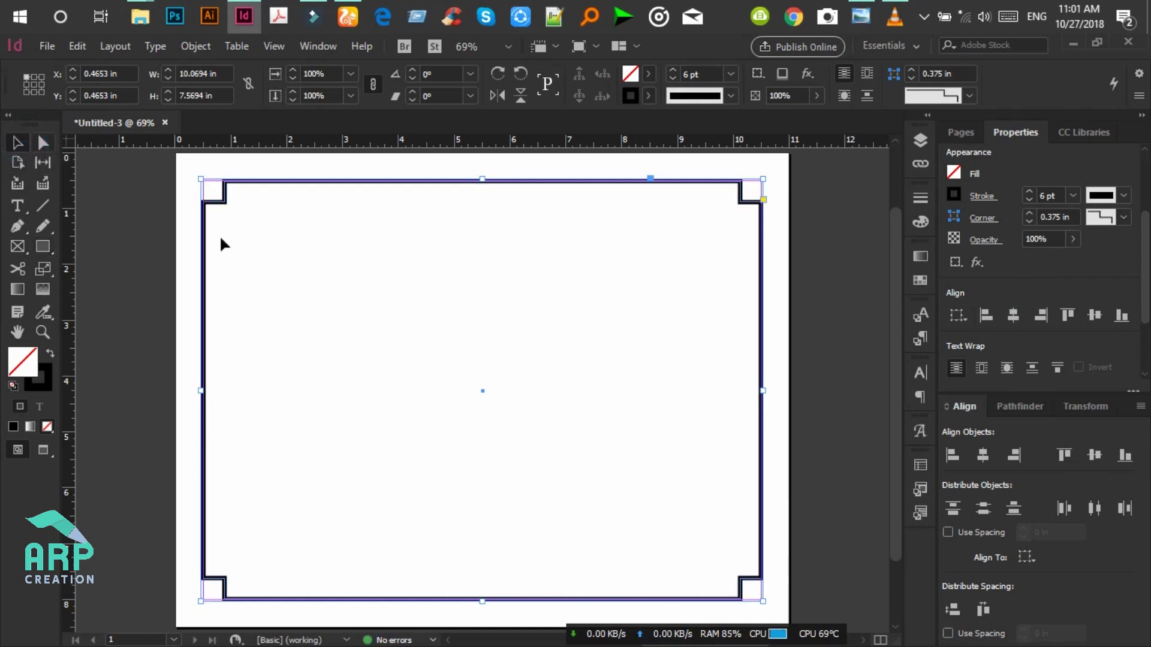
{"action": "left_click", "coordinate": [805, 261]}
{"action": "left_click", "coordinate": [528, 186]}
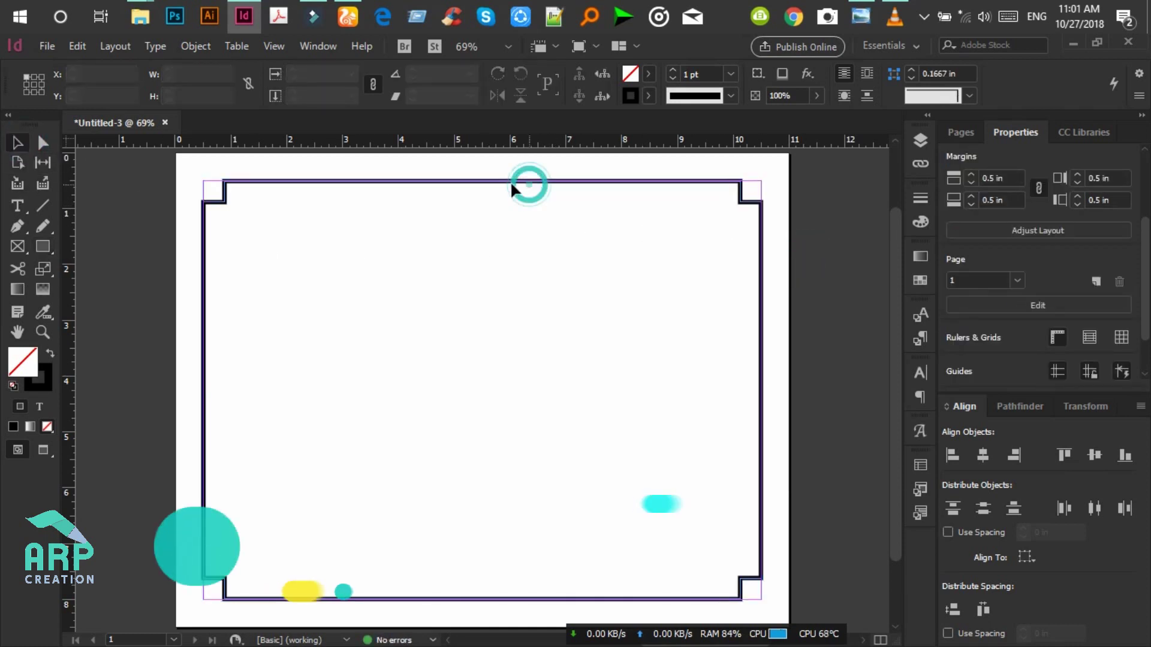
{"action": "left_click", "coordinate": [465, 180]}
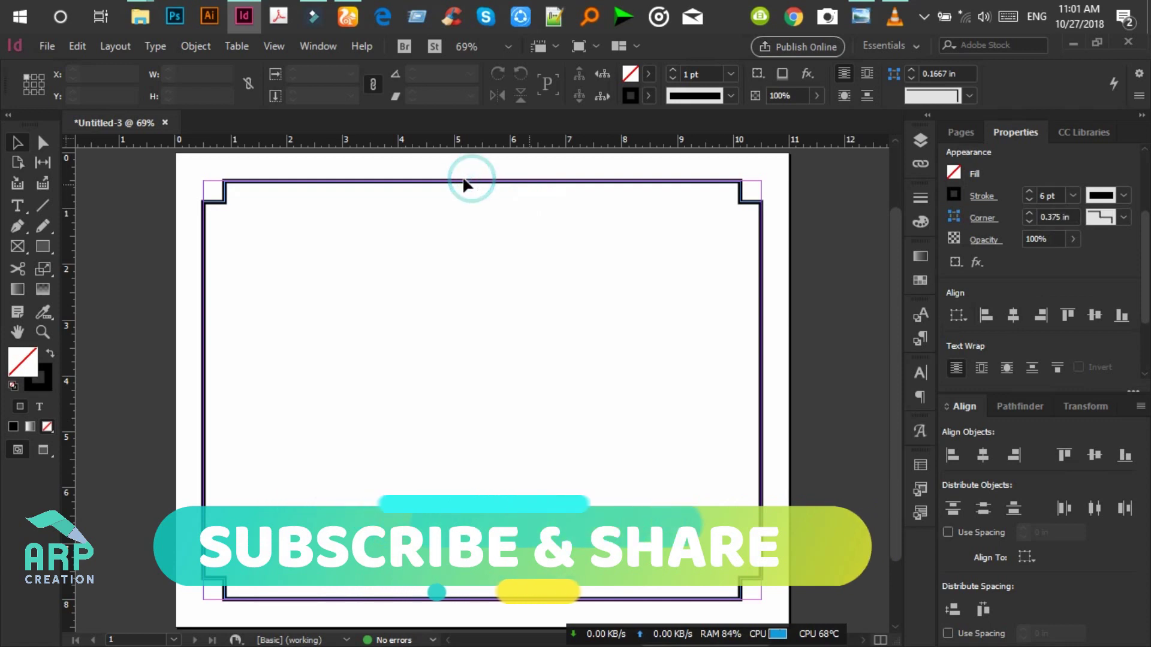
{"action": "left_click", "coordinate": [156, 238]}
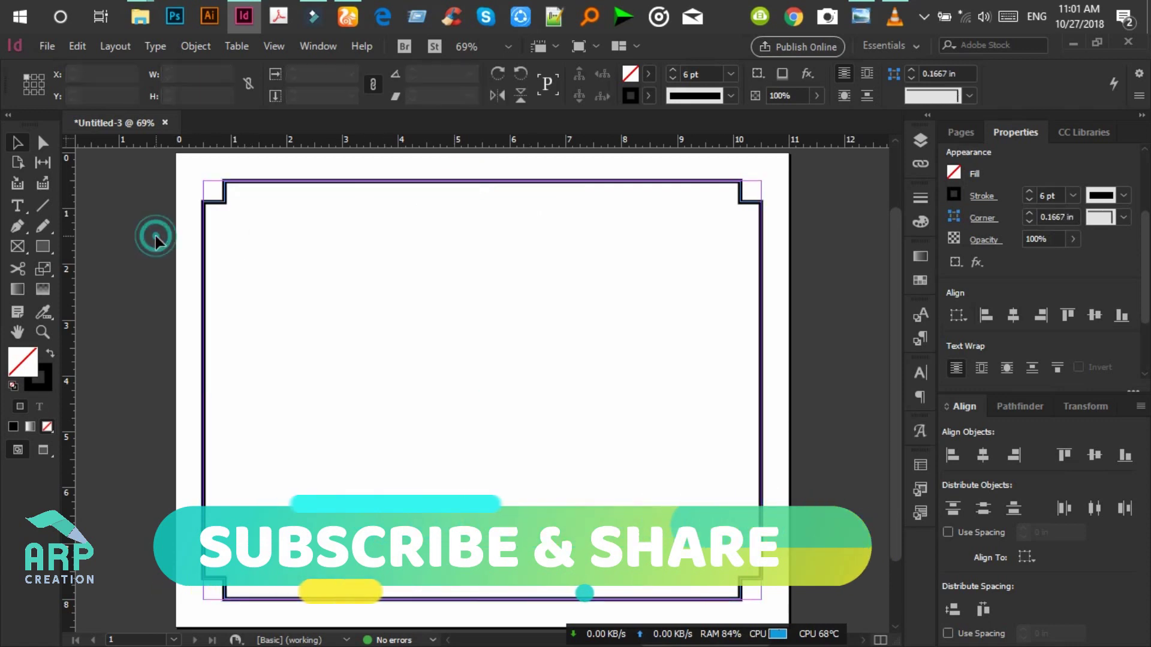
Draw a square of about 0.26 in inside the notch at the border's top-right corner.
{"action": "left_click", "coordinate": [44, 248]}
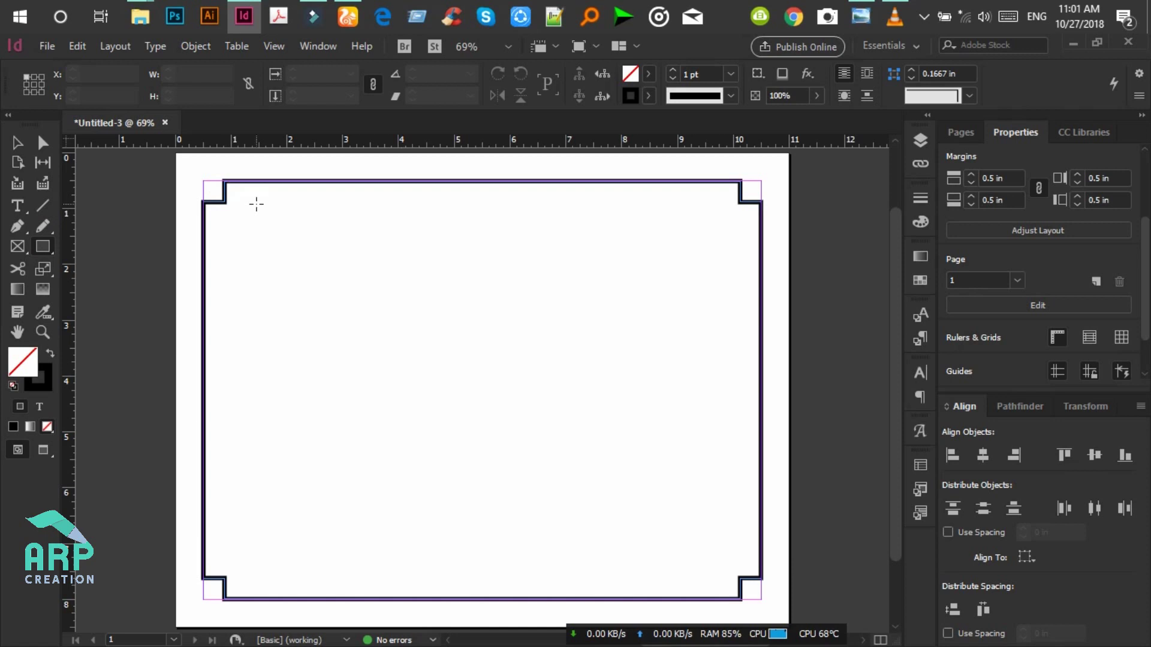
{"action": "key", "text": "ctrl+equal"}
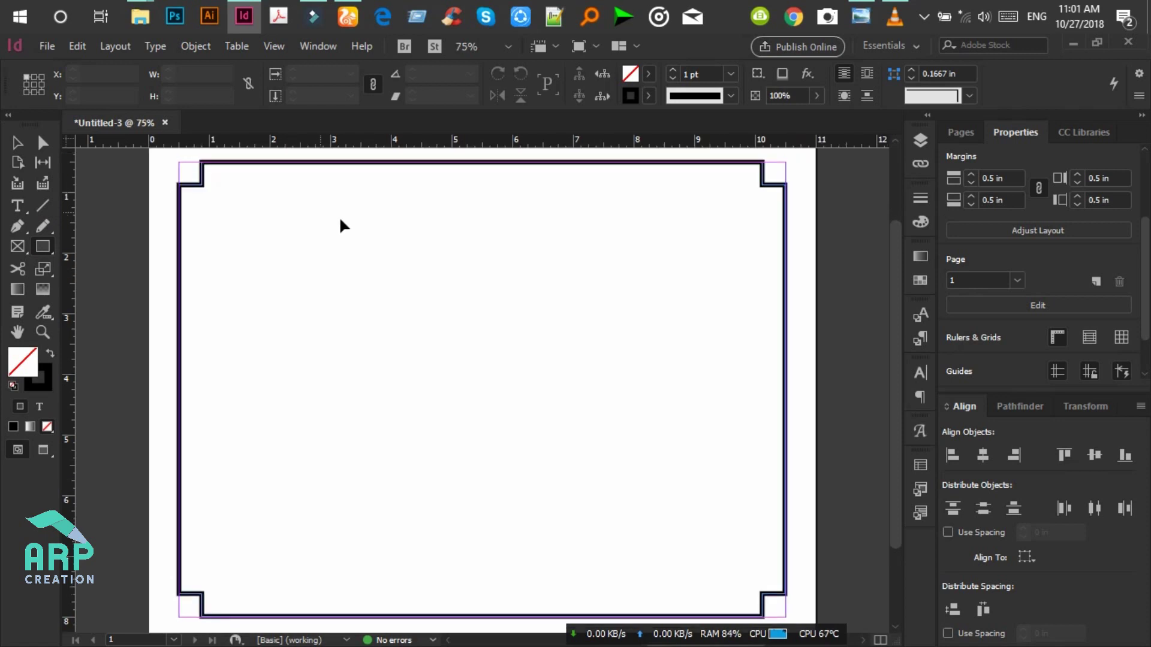
{"action": "key", "text": "ctrl+equal"}
{"action": "left_click_drag", "start_coordinate": [896, 371], "coordinate": [886, 298]}
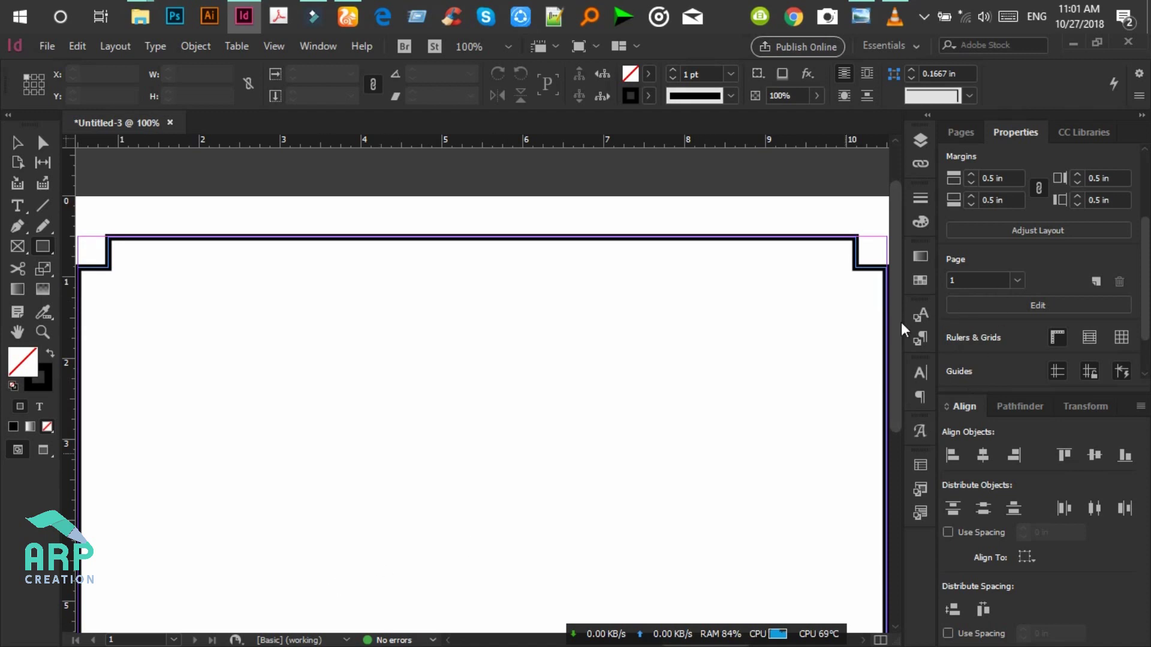
{"action": "scroll", "coordinate": [864, 642], "scroll_direction": "right", "scroll_amount": 5}
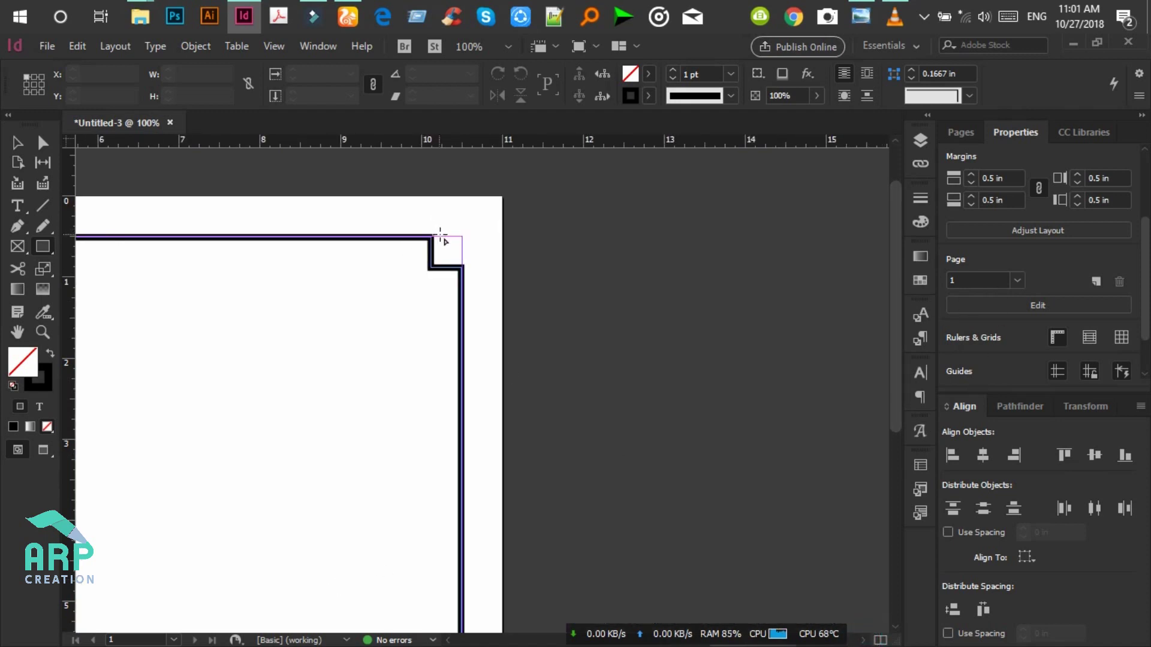
{"action": "left_click_drag", "start_coordinate": [441, 238], "coordinate": [462, 268]}
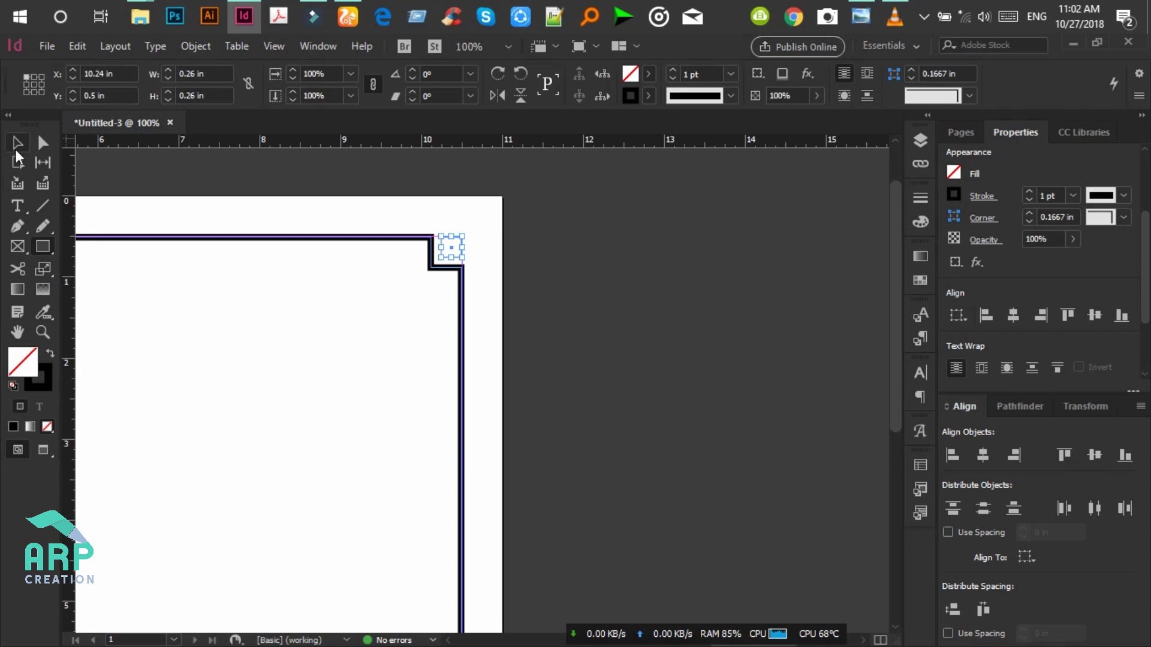
Set the small corner square's stroke to 6 pt.
{"action": "left_click", "coordinate": [17, 142]}
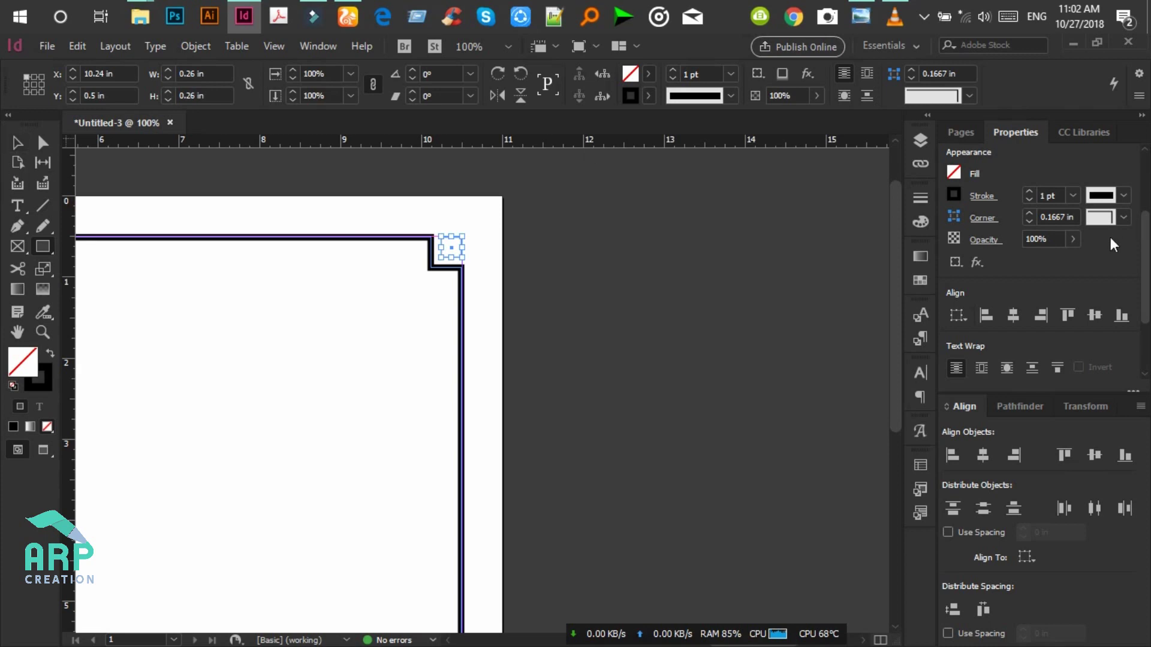
{"action": "left_click", "coordinate": [1073, 196]}
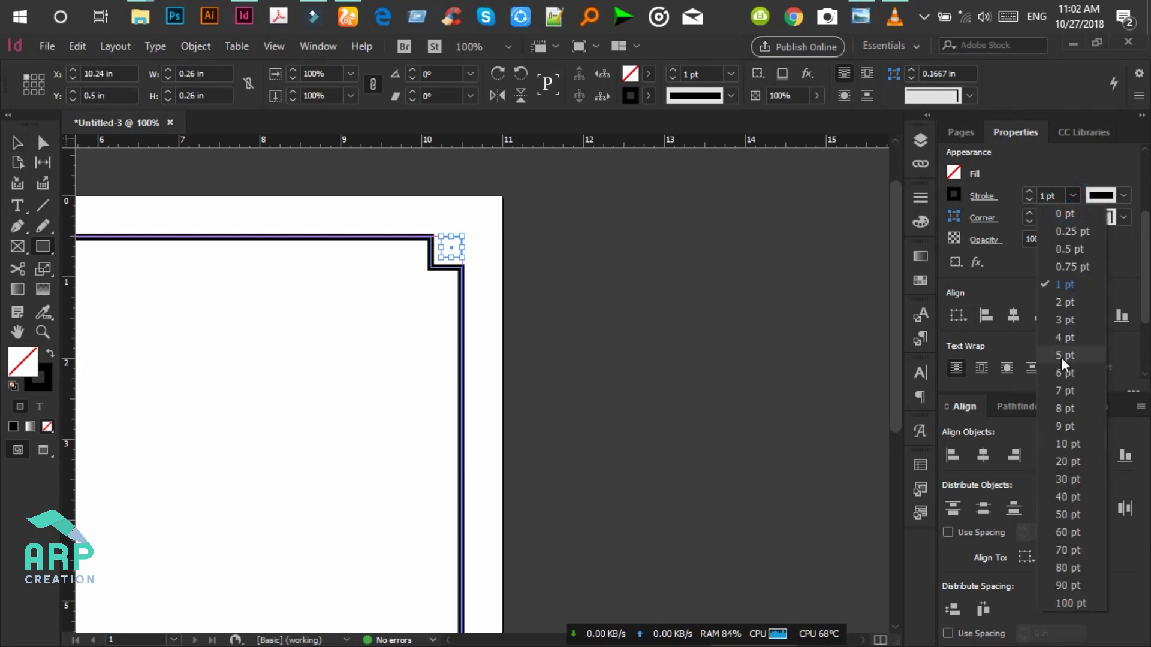
{"action": "left_click", "coordinate": [1068, 373]}
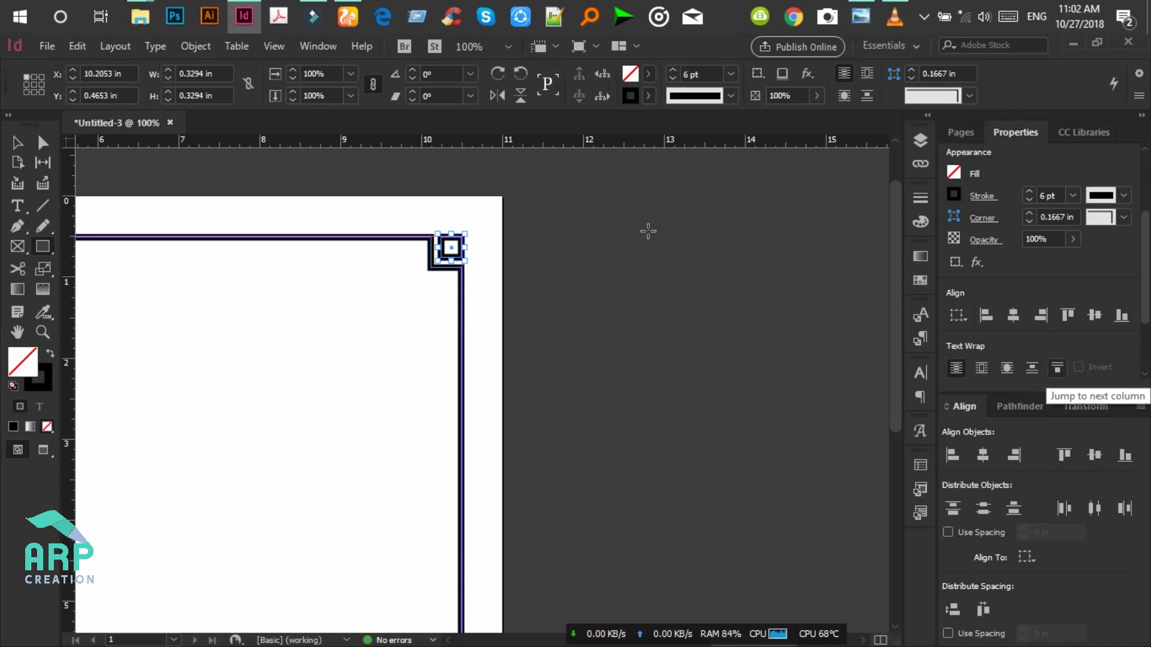
{"action": "left_click", "coordinate": [17, 143]}
{"action": "left_click", "coordinate": [653, 308]}
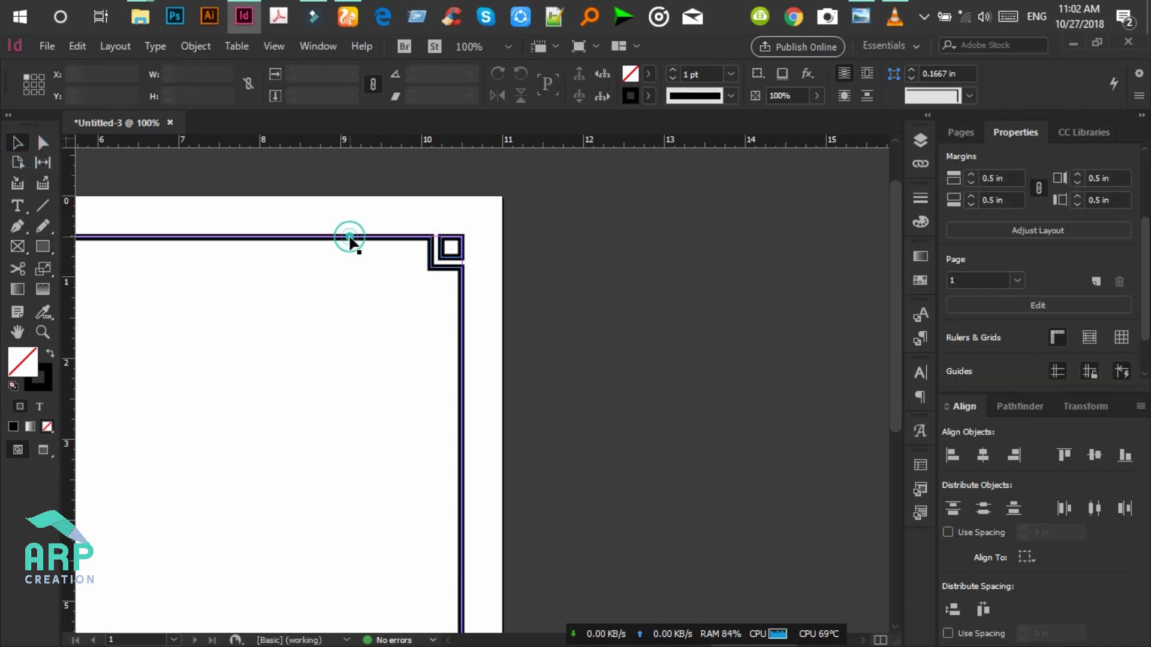
Duplicate the small corner square and place the copy in the notch at the border's top-left corner.
{"action": "left_click_drag", "start_coordinate": [352, 239], "coordinate": [656, 179]}
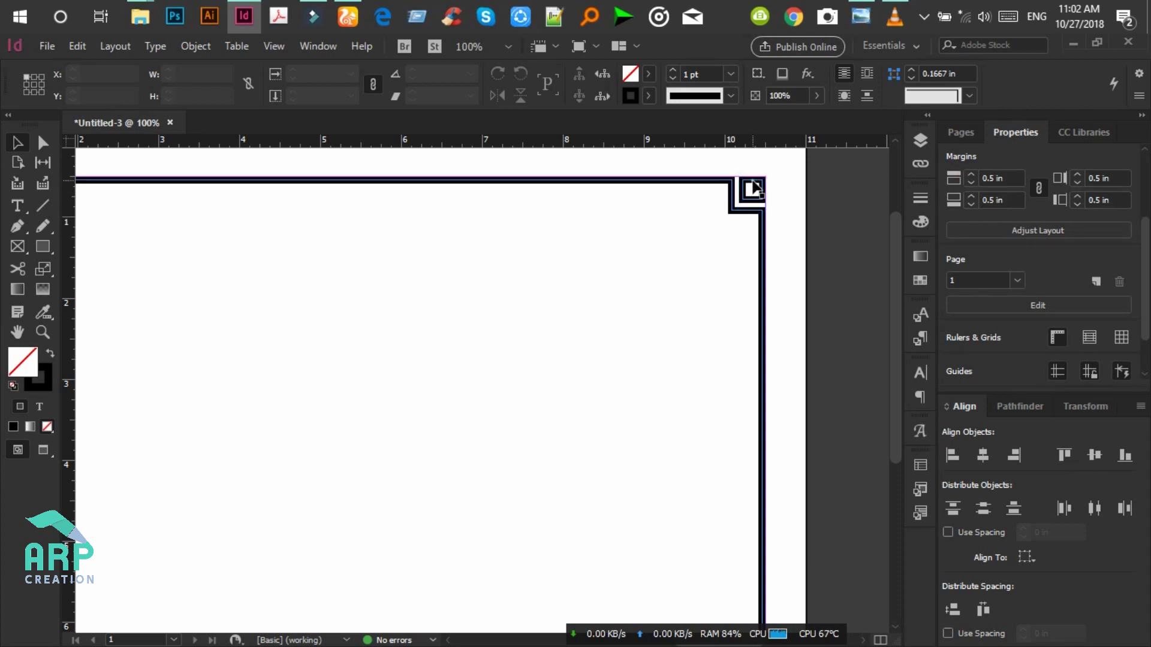
{"action": "left_click", "coordinate": [756, 187]}
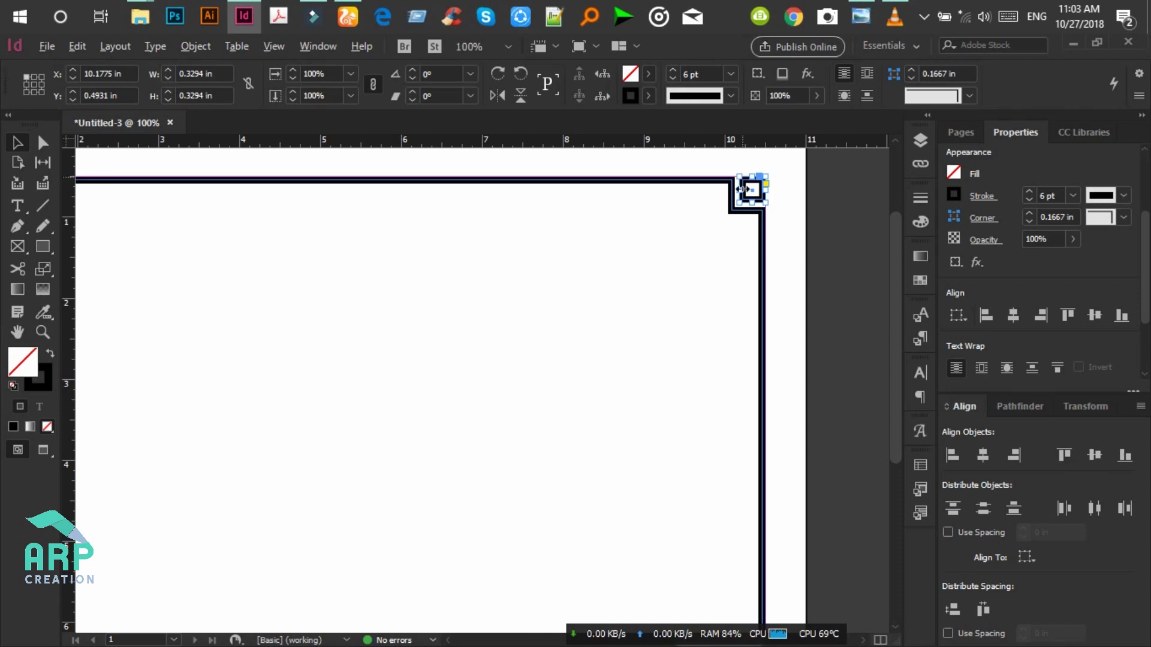
{"action": "key", "text": "alt"}
{"action": "key", "text": "alt"}
{"action": "left_click_drag", "start_coordinate": [605, 201], "coordinate": [126, 216]}
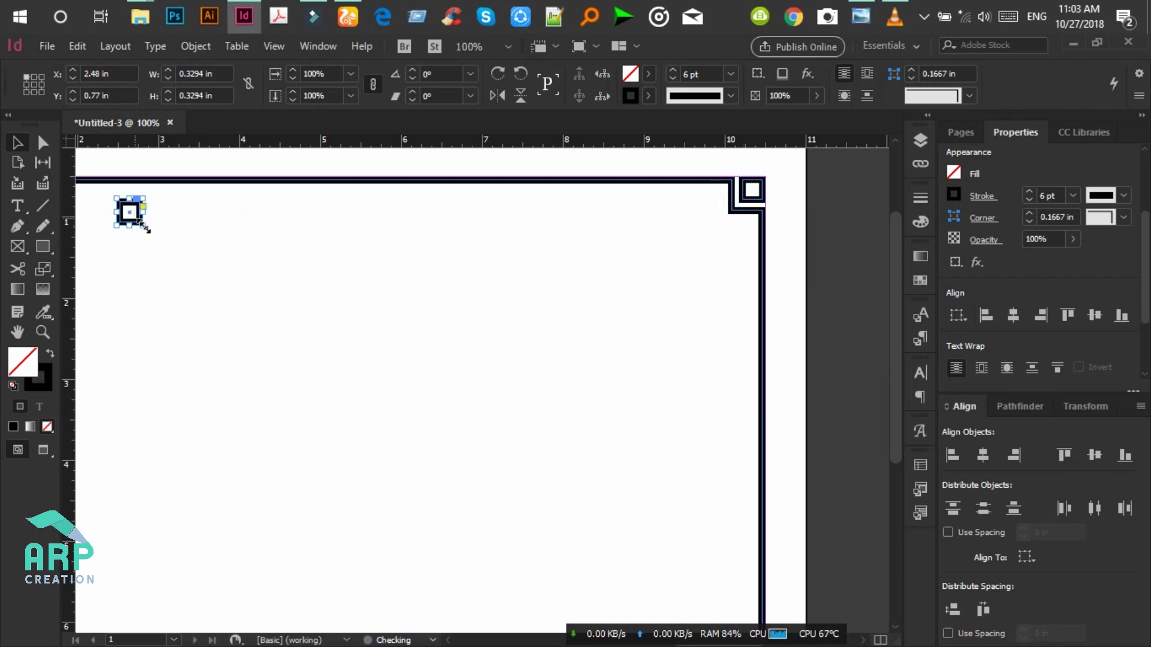
{"action": "scroll", "coordinate": [449, 642], "scroll_direction": "left", "scroll_amount": 6}
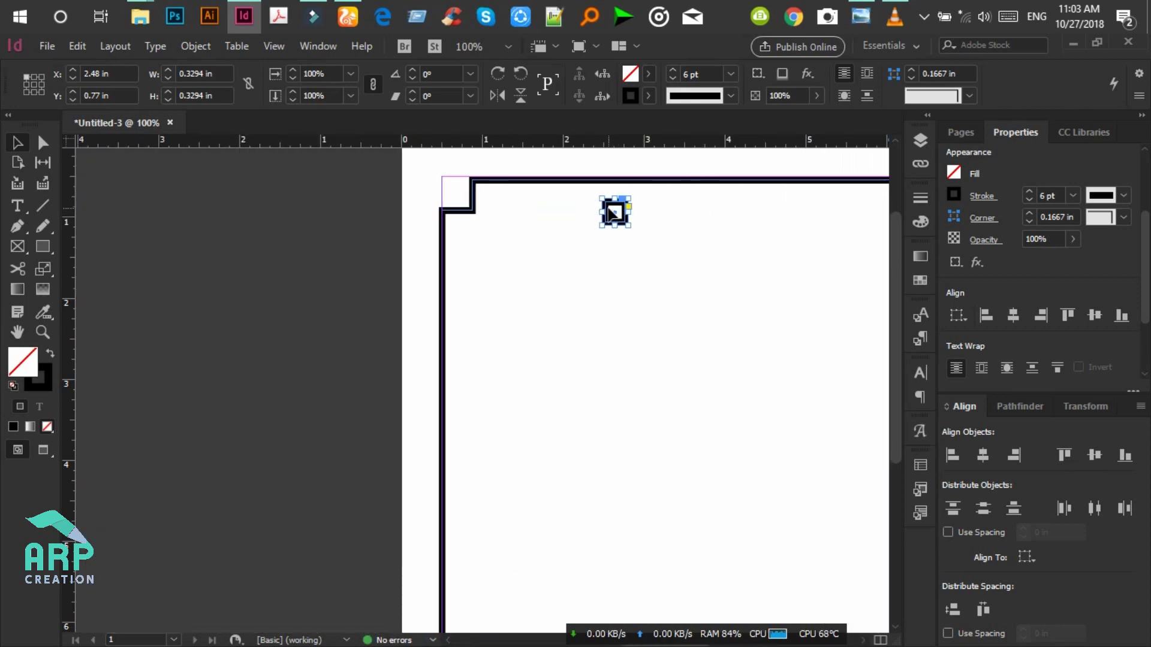
{"action": "left_click_drag", "start_coordinate": [617, 212], "coordinate": [451, 192]}
{"action": "left_click", "coordinate": [425, 292]}
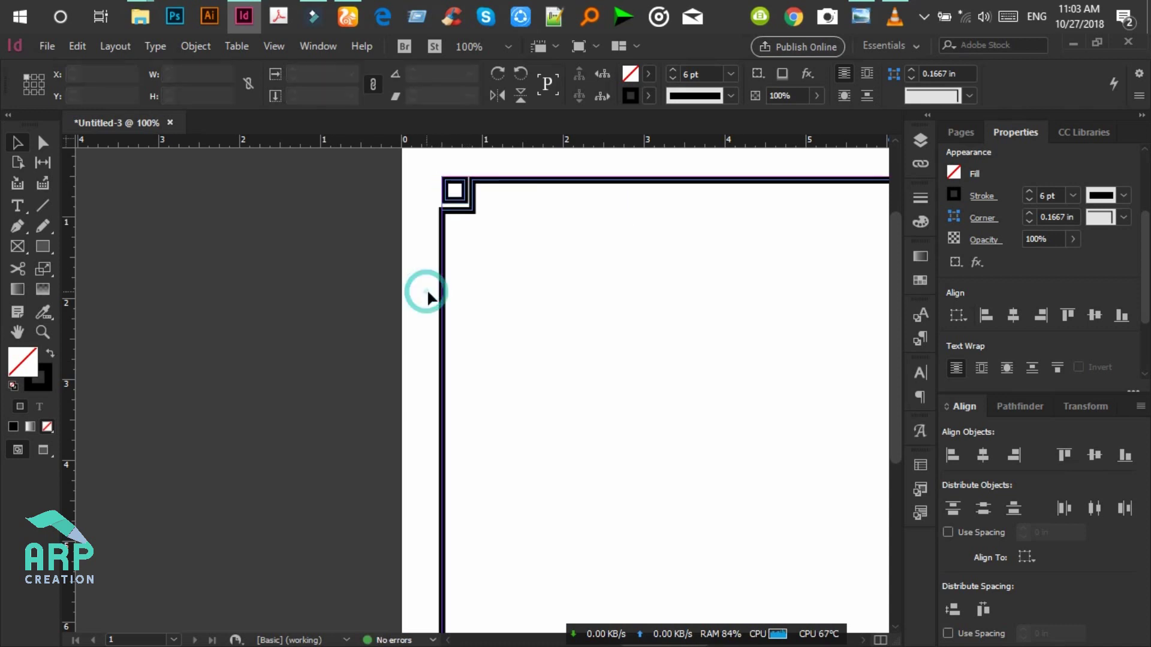
Move the border rectangle's left edge inward to X 0.5 in, making the frame 10 in wide.
{"action": "left_click_drag", "start_coordinate": [416, 276], "coordinate": [472, 358]}
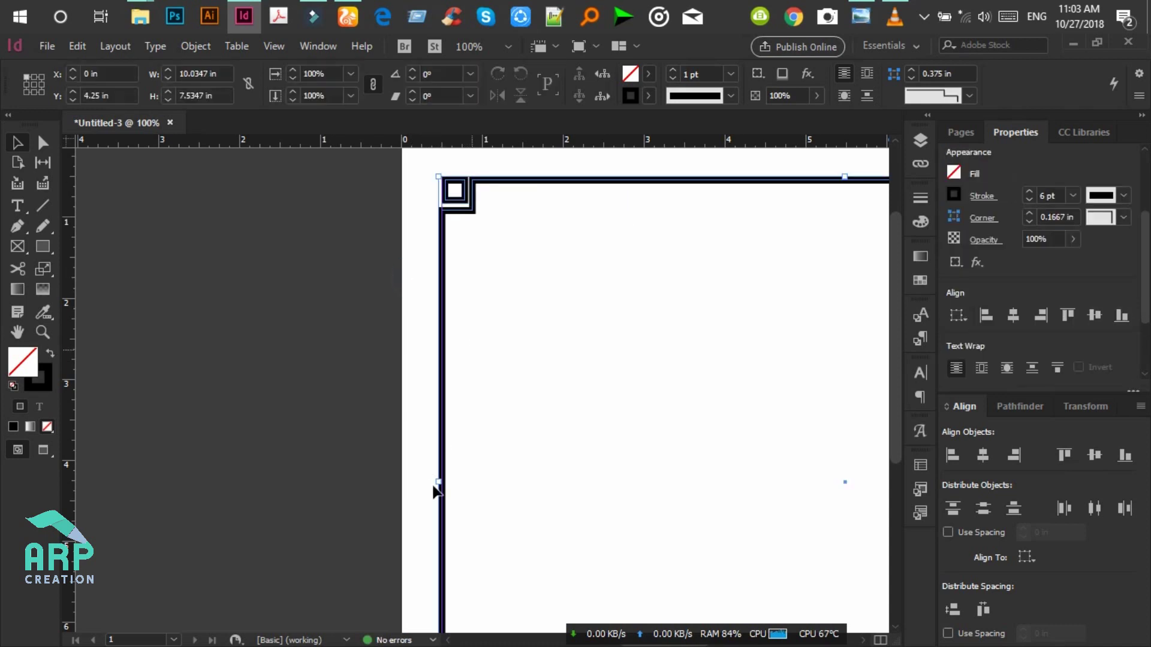
{"action": "left_click_drag", "start_coordinate": [438, 481], "coordinate": [443, 481]}
{"action": "left_click", "coordinate": [519, 334]}
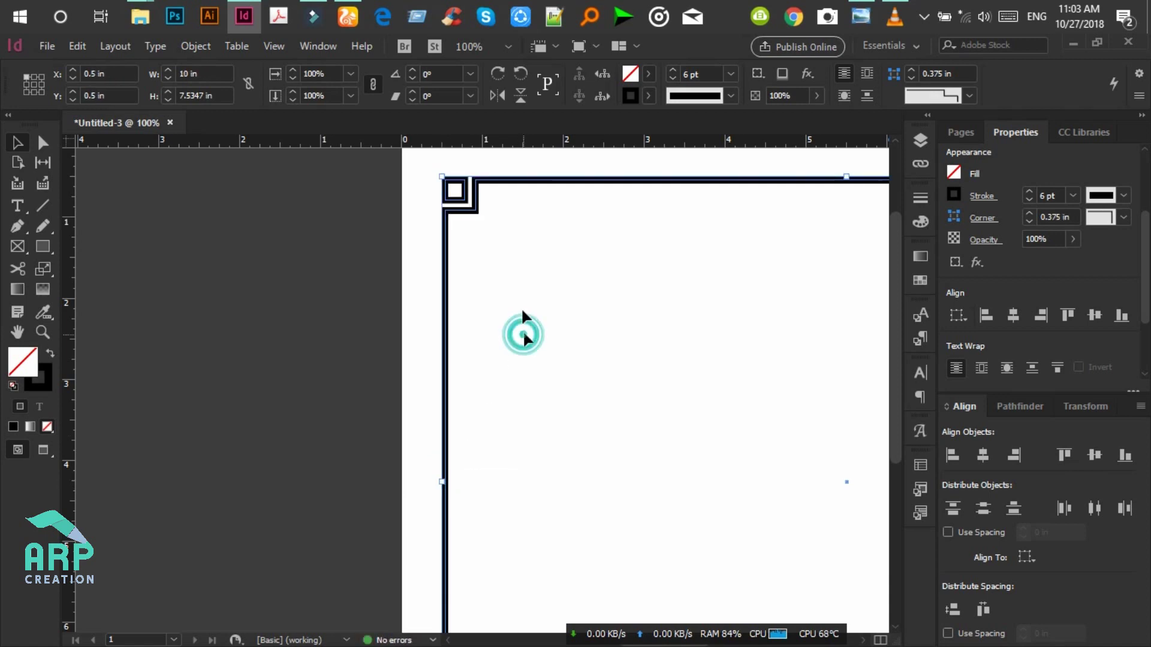
Duplicate the two top corner squares together and place the copies in the notches at the border's bottom corners.
{"action": "left_click", "coordinate": [457, 177]}
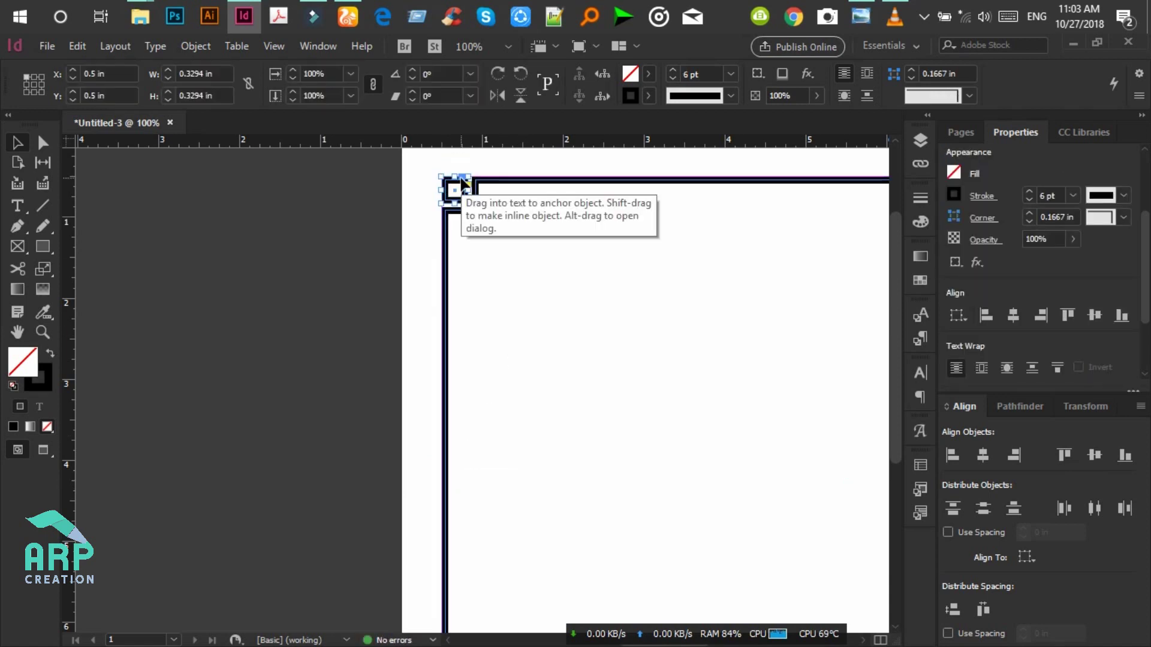
{"action": "key", "text": "ctrl+minus"}
{"action": "key", "text": "ctrl+minus"}
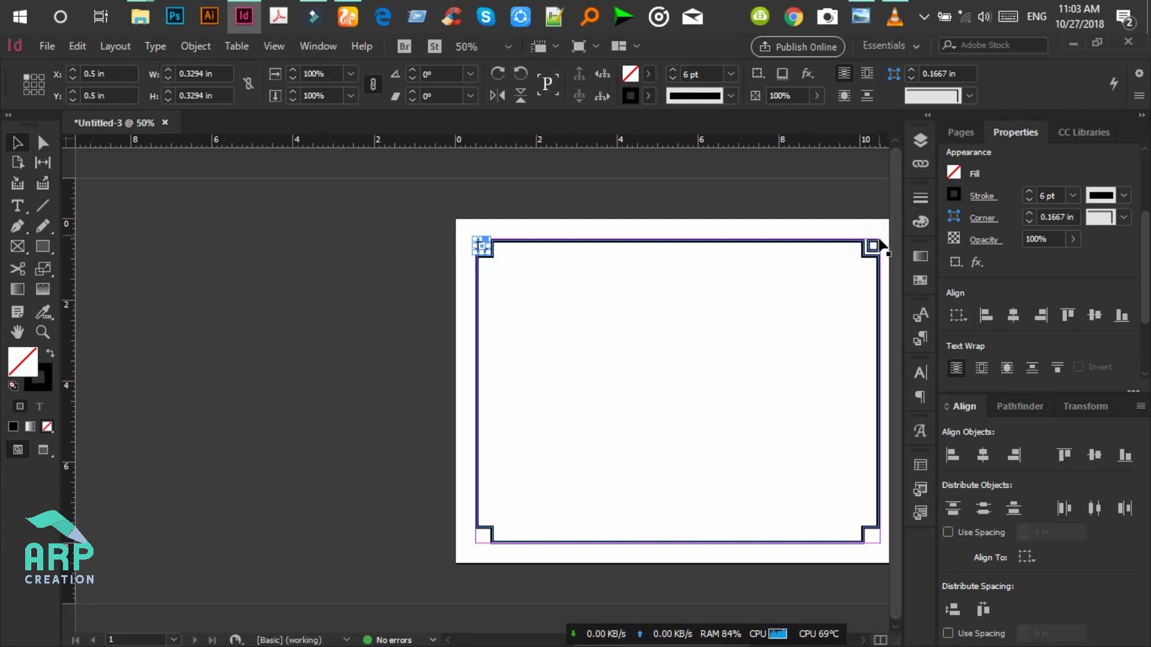
{"action": "left_click", "coordinate": [874, 246], "text": "shift"}
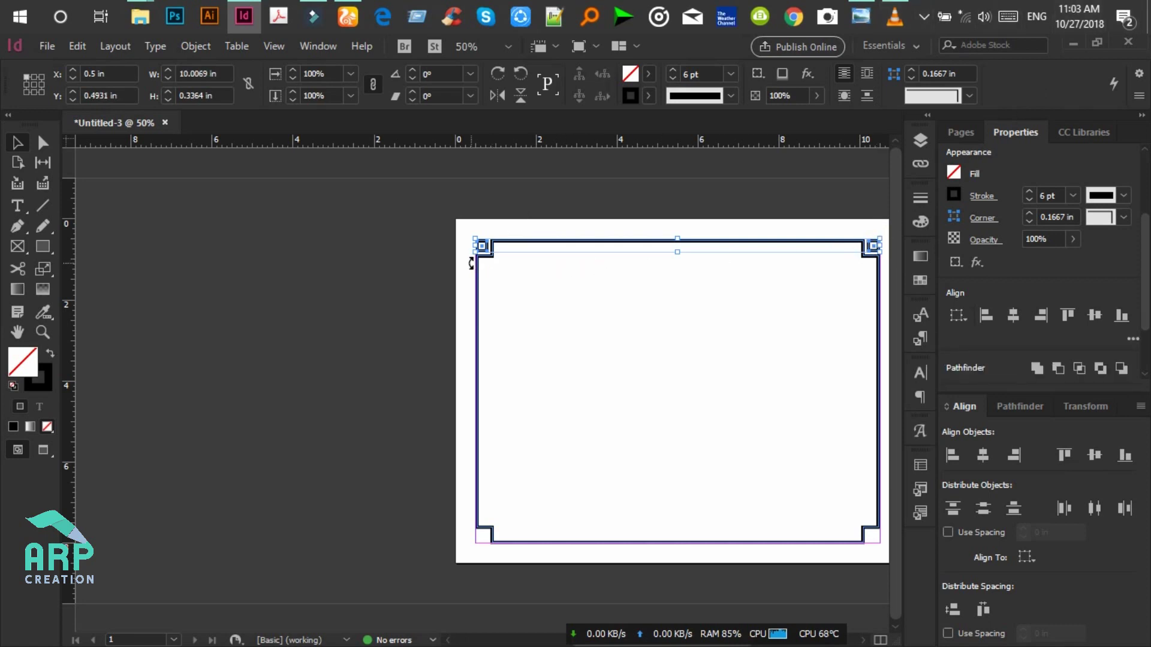
{"action": "key", "text": "alt"}
{"action": "left_click_drag", "start_coordinate": [483, 251], "coordinate": [481, 546]}
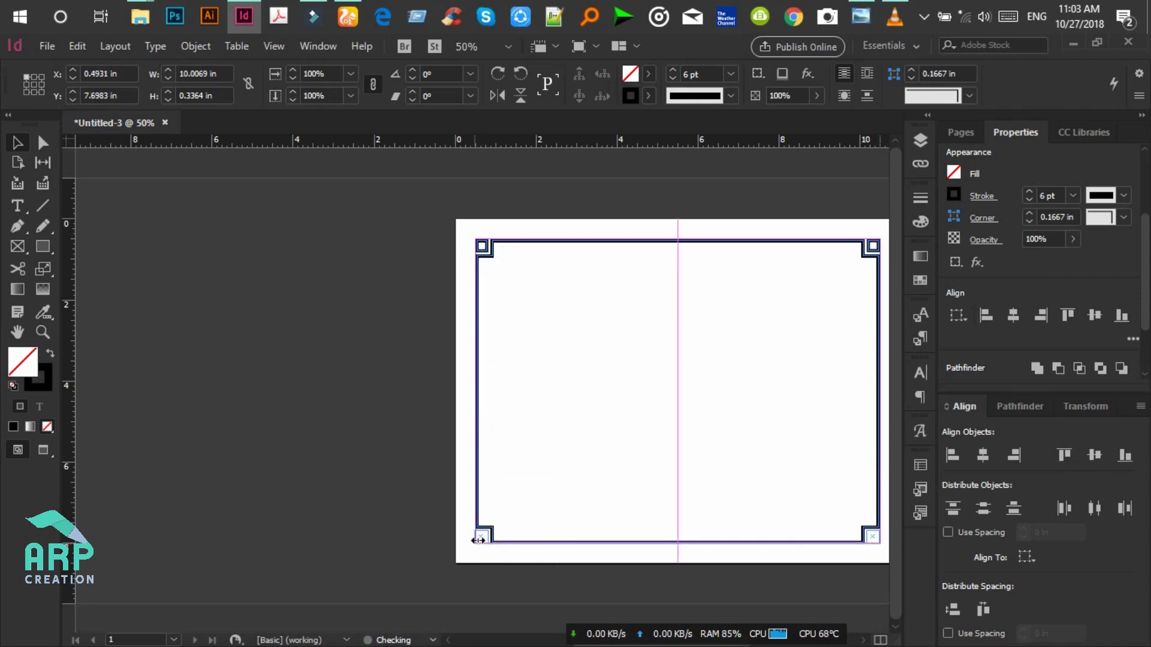
{"action": "left_click", "coordinate": [591, 507]}
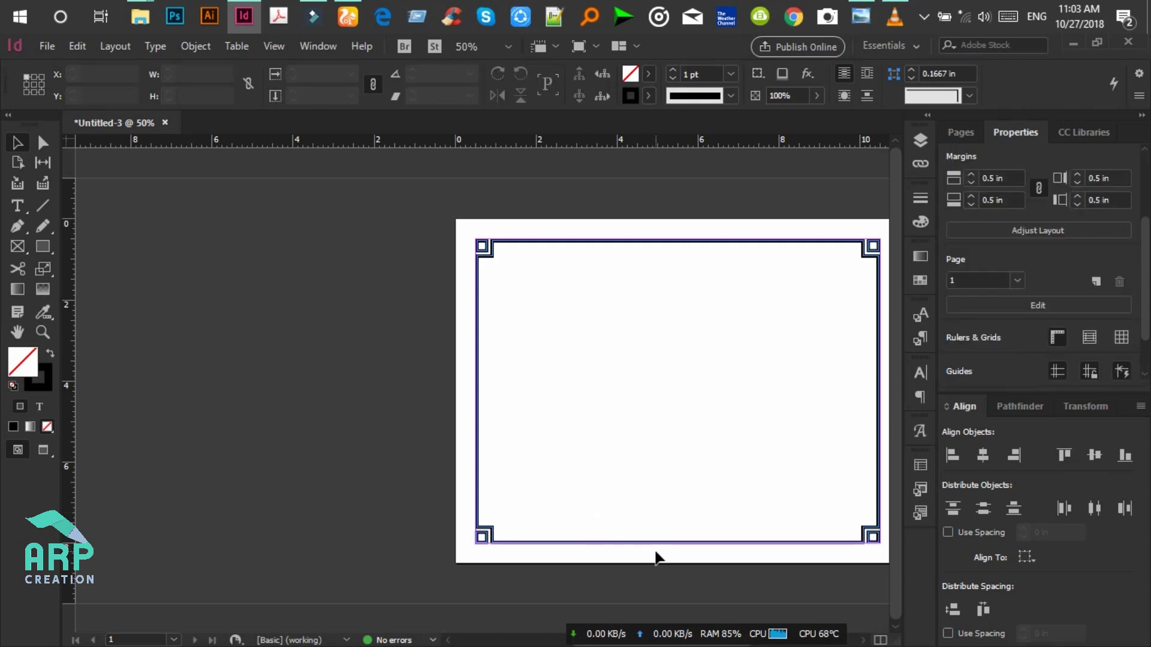
Select both bottom corner squares and nudge them up slightly so they sit on the bottom margin.
{"action": "key", "text": "ctrl+equal"}
{"action": "key", "text": "ctrl+equal"}
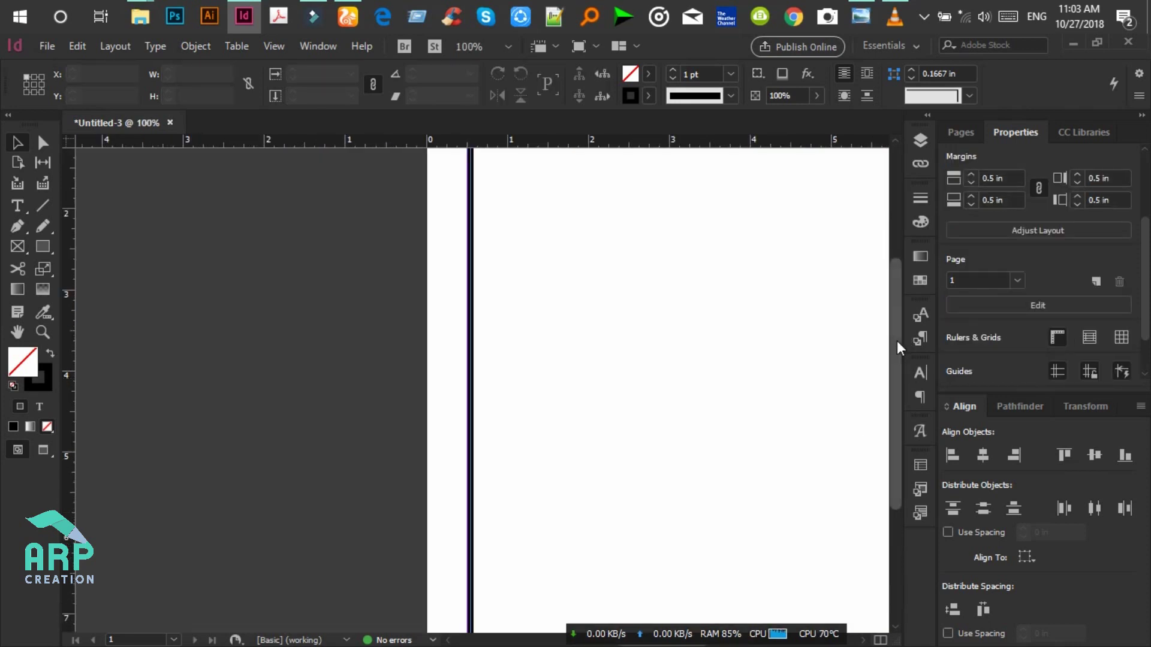
{"action": "scroll", "coordinate": [896, 341], "scroll_direction": "down", "scroll_amount": 5}
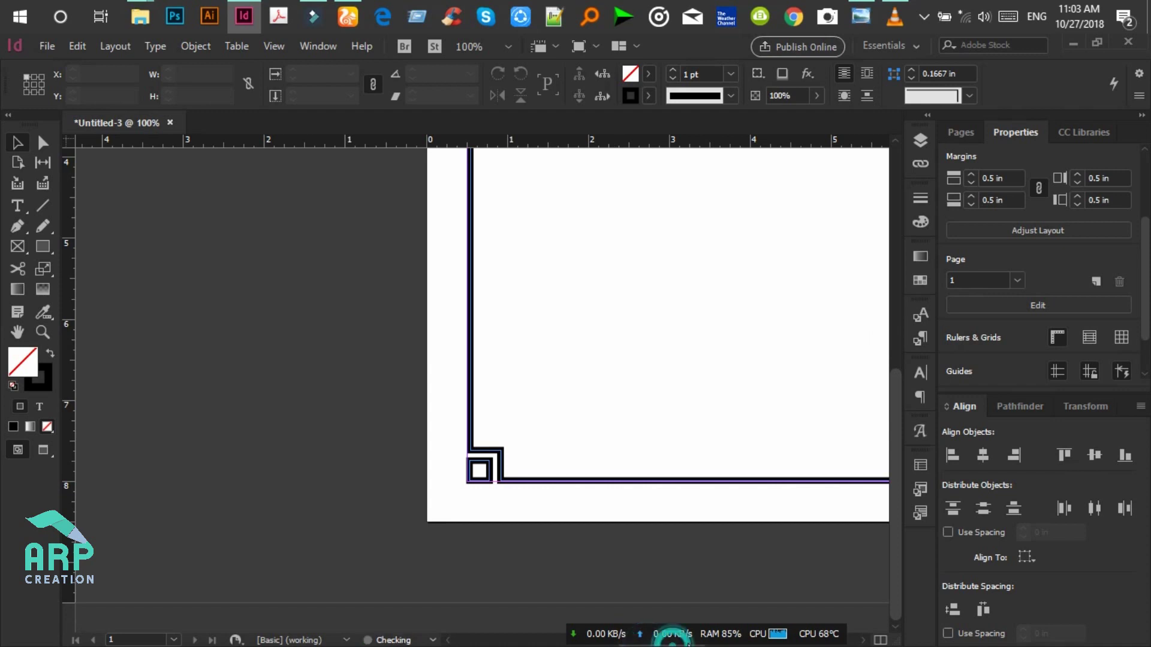
{"action": "key", "text": "ctrl+equal"}
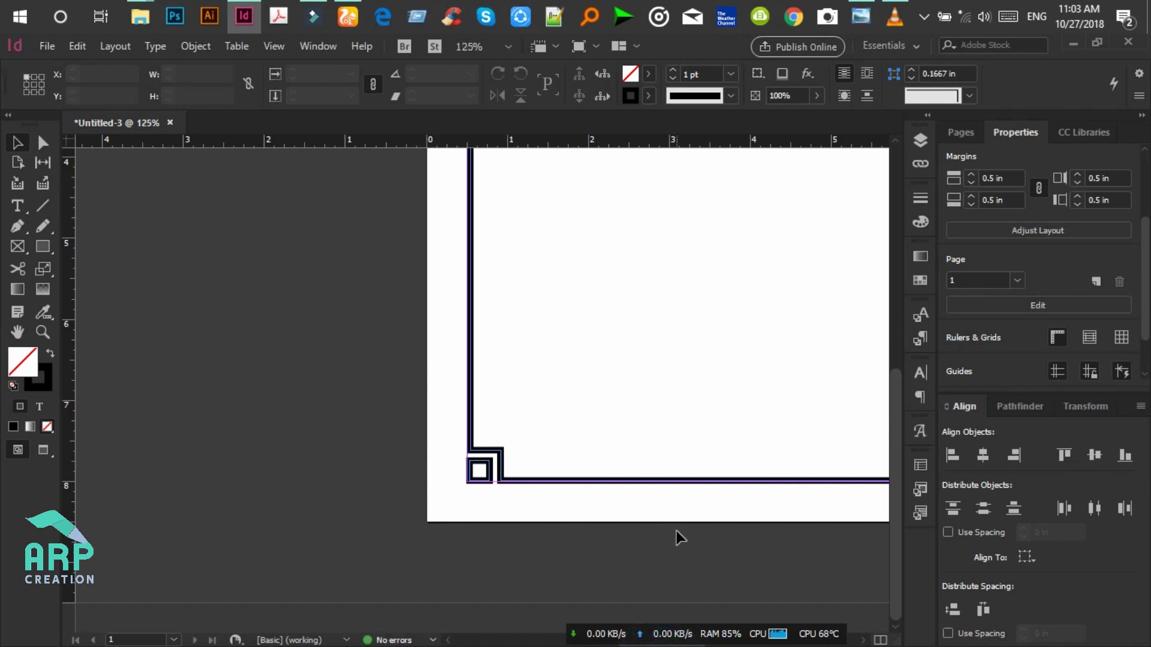
{"action": "scroll", "coordinate": [869, 640], "scroll_direction": "right", "scroll_amount": 3}
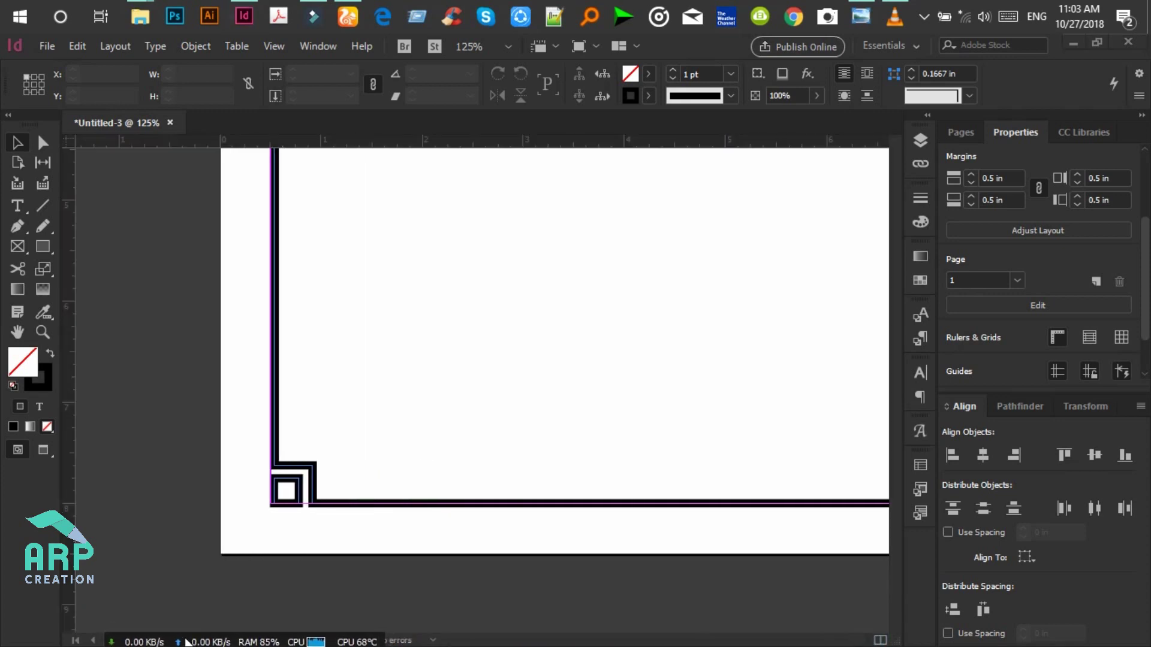
{"action": "left_click", "coordinate": [541, 599]}
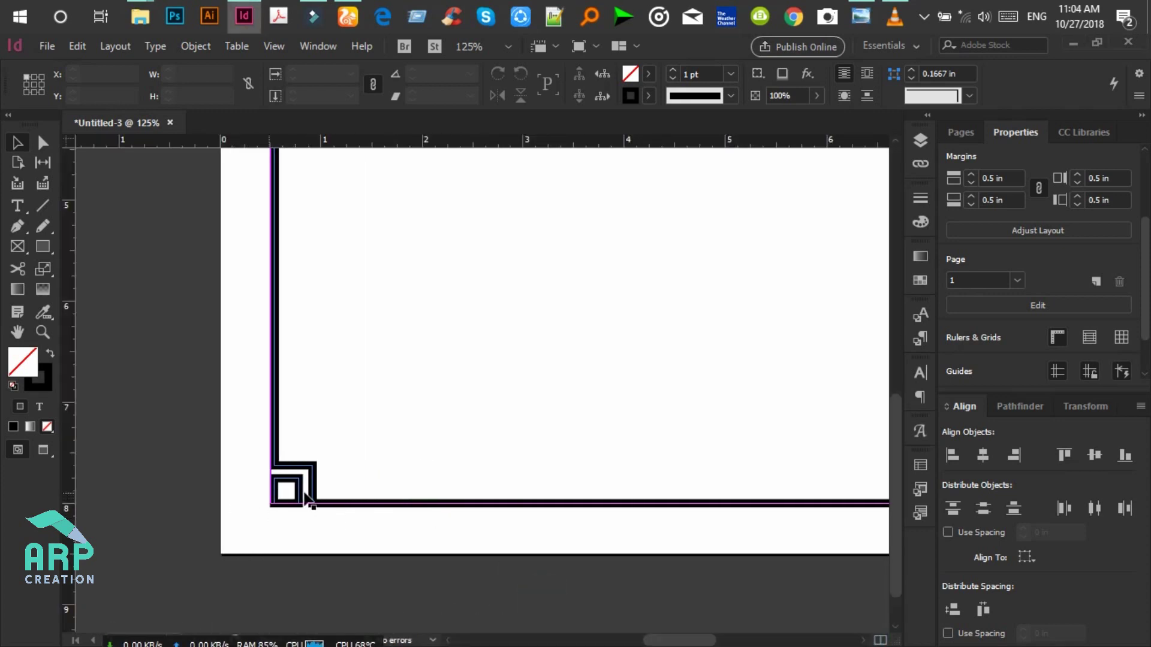
{"action": "left_click", "coordinate": [291, 487]}
{"action": "left_click_drag", "start_coordinate": [676, 640], "coordinate": [723, 640]}
{"action": "left_click", "coordinate": [728, 485], "text": "shift"}
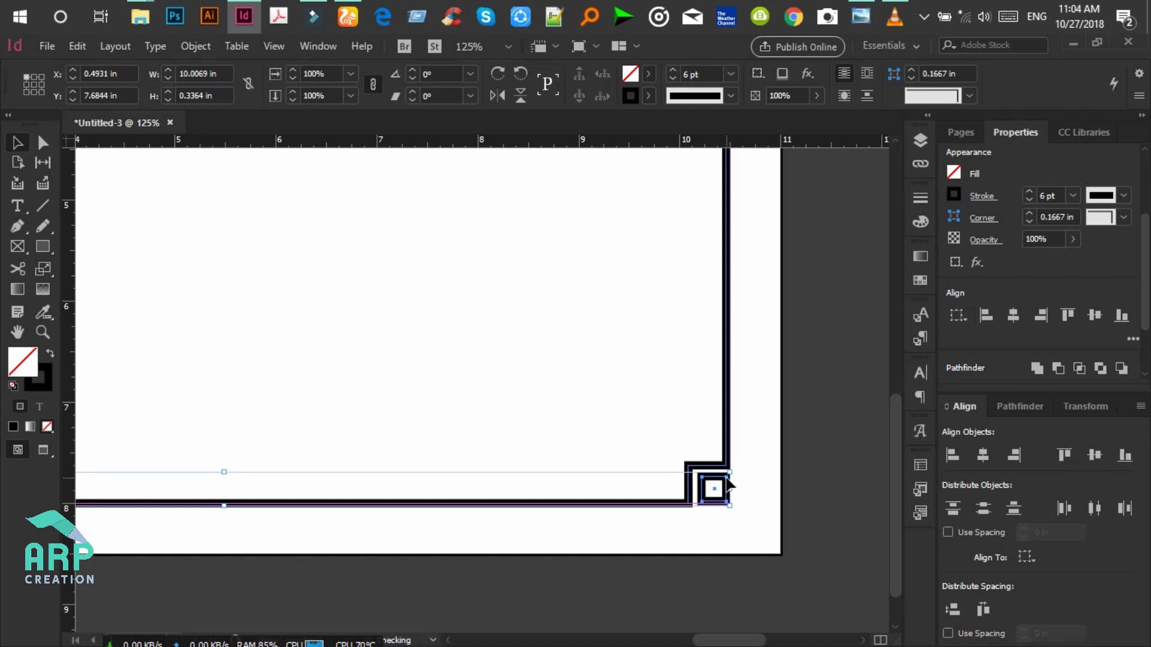
{"action": "left_click", "coordinate": [786, 483]}
Move the border rectangle's bottom edge up slightly to line up with the bottom corner squares.
{"action": "left_click", "coordinate": [568, 499]}
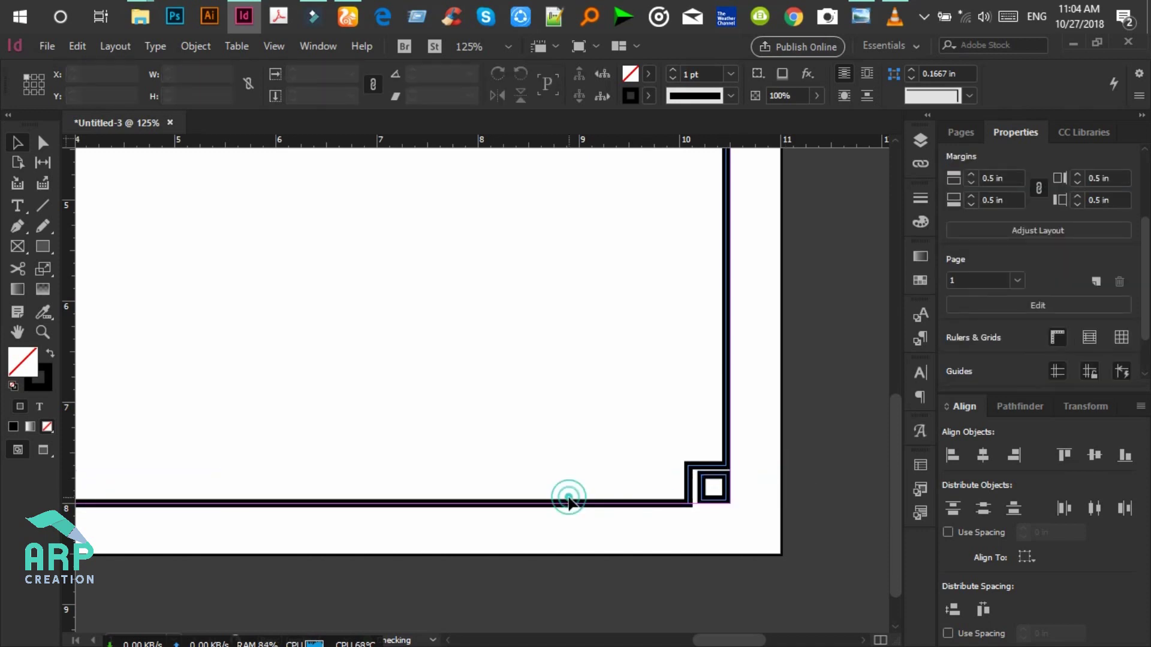
{"action": "left_click_drag", "start_coordinate": [377, 458], "coordinate": [419, 544]}
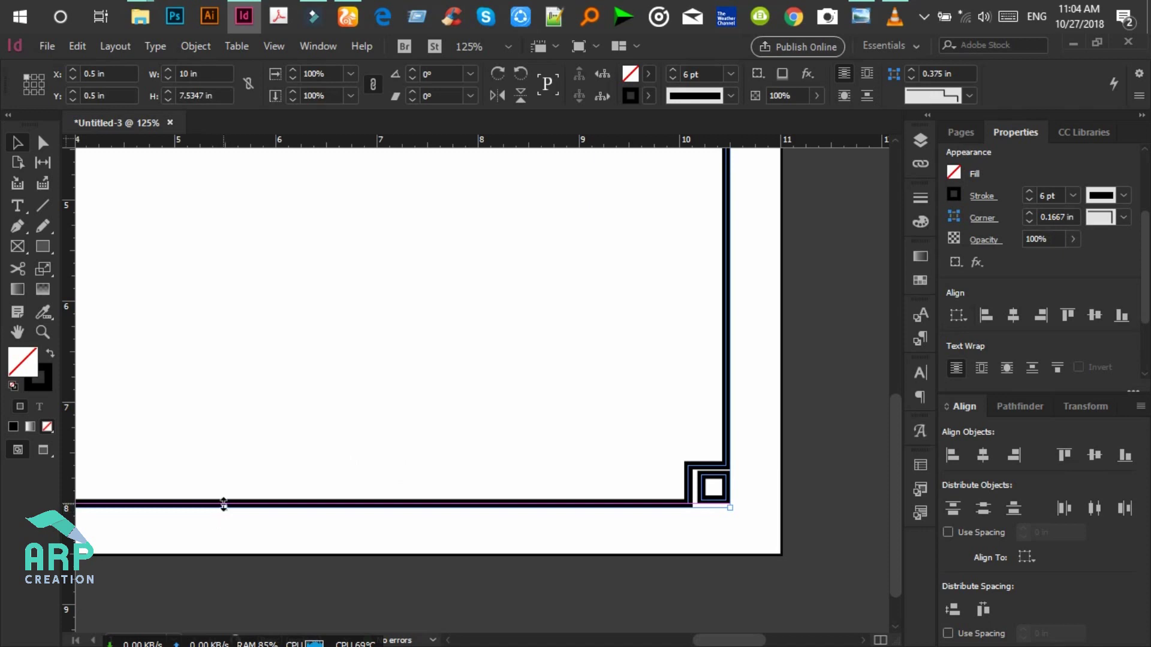
{"action": "left_click_drag", "start_coordinate": [225, 505], "coordinate": [226, 502]}
{"action": "left_click", "coordinate": [813, 412]}
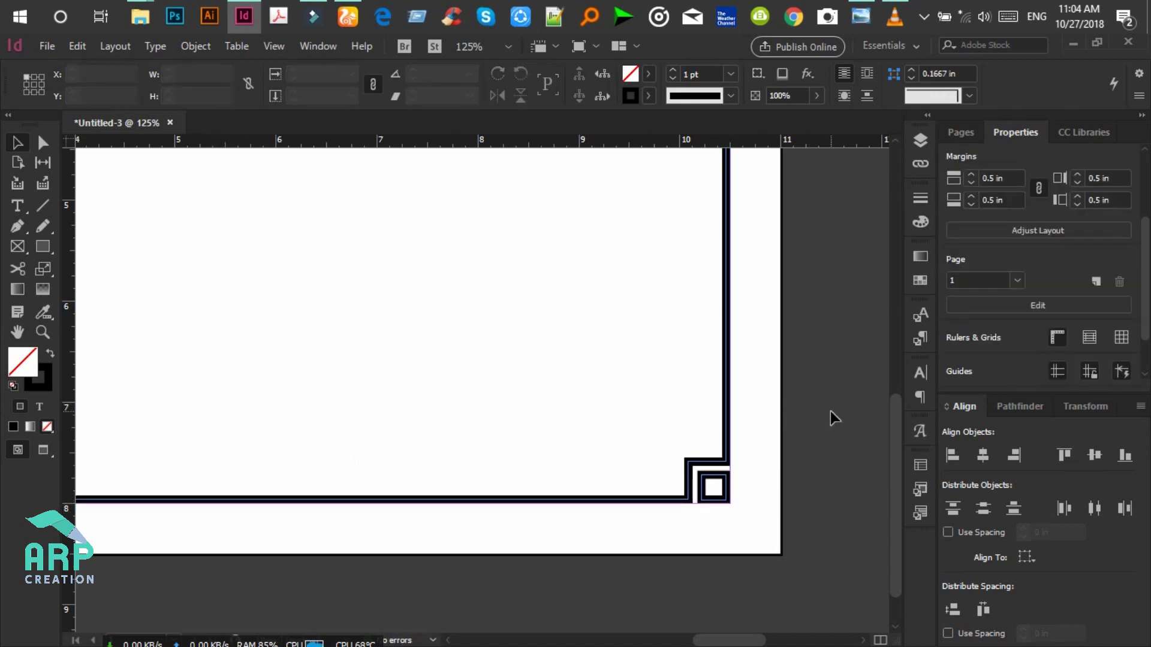
Draw a square of about 0.68 in near the top centre inside the border and give it a thicker stroke.
{"action": "key", "text": "ctrl+minus"}
{"action": "key", "text": "ctrl+minus"}
{"action": "key", "text": "ctrl+minus"}
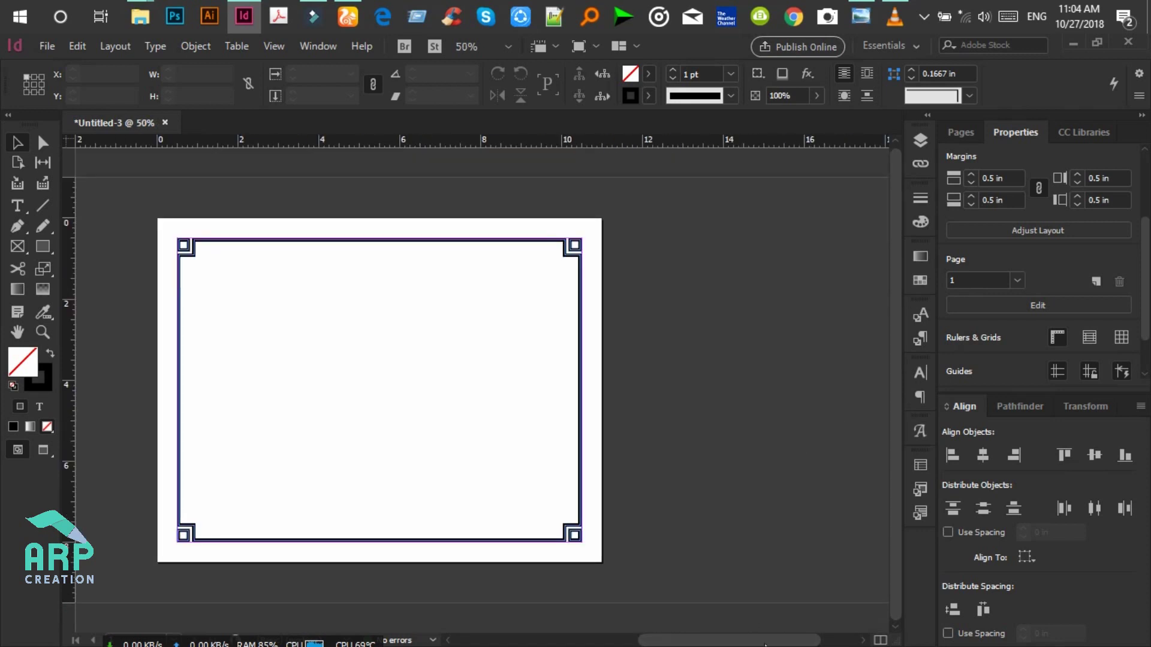
{"action": "left_click_drag", "start_coordinate": [766, 640], "coordinate": [722, 642]}
{"action": "left_click_drag", "start_coordinate": [687, 644], "coordinate": [744, 644]}
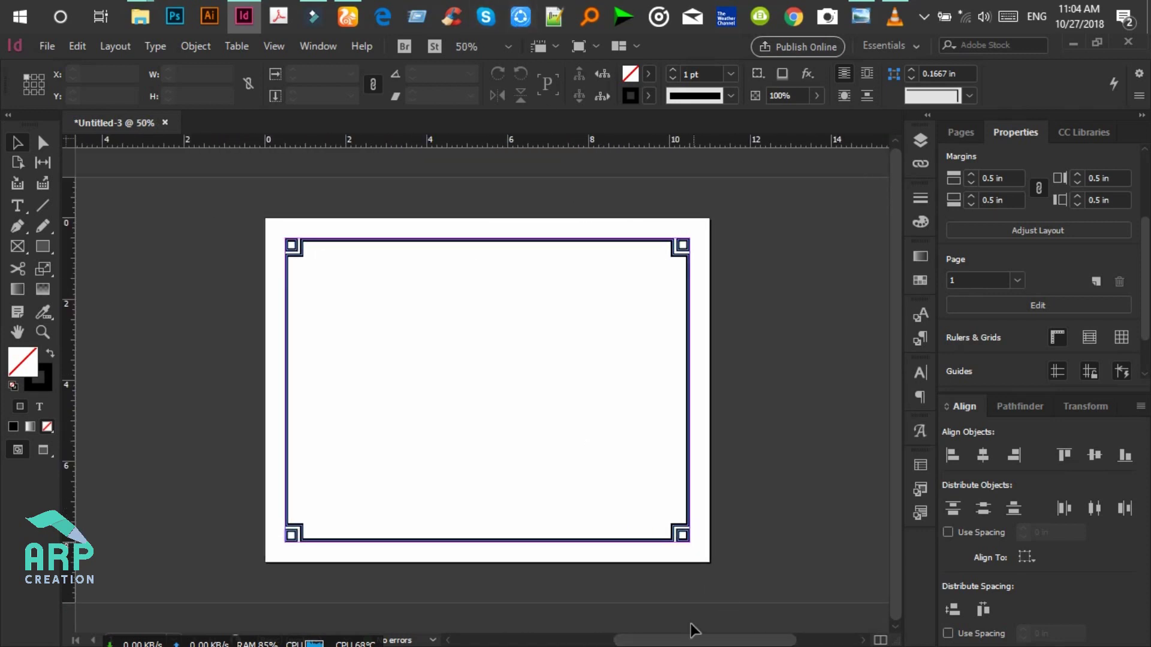
{"action": "left_click_drag", "start_coordinate": [693, 641], "coordinate": [686, 641]}
{"action": "left_click", "coordinate": [42, 247]}
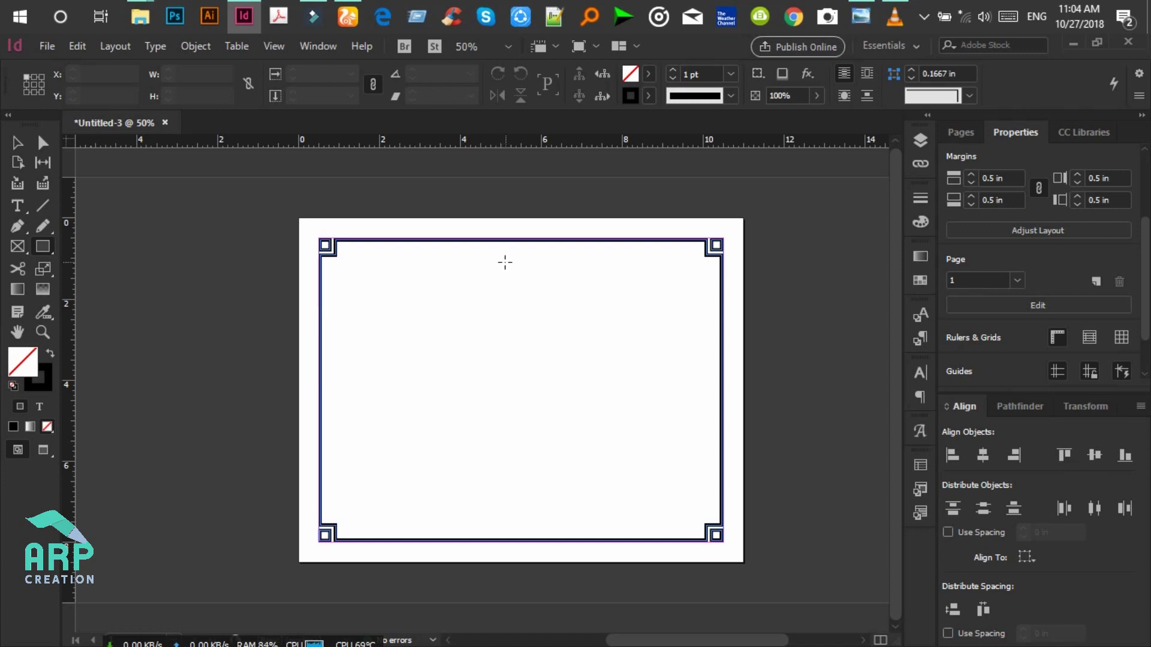
{"action": "left_click_drag", "start_coordinate": [500, 257], "coordinate": [540, 284]}
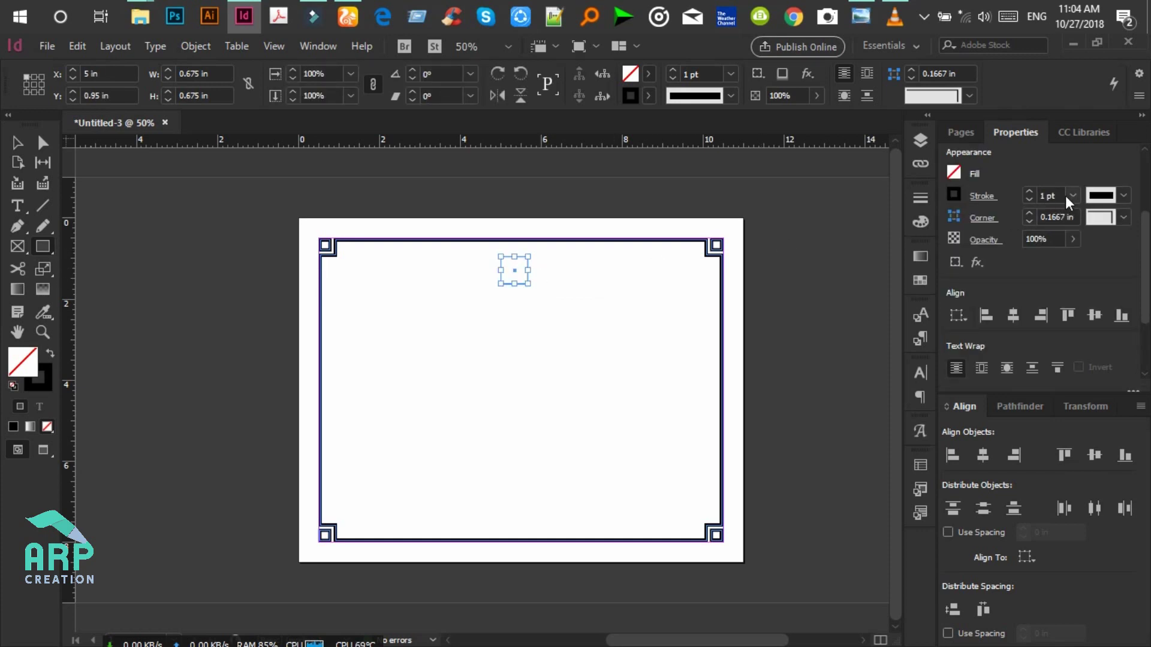
{"action": "left_click", "coordinate": [1073, 195]}
{"action": "left_click", "coordinate": [1067, 322]}
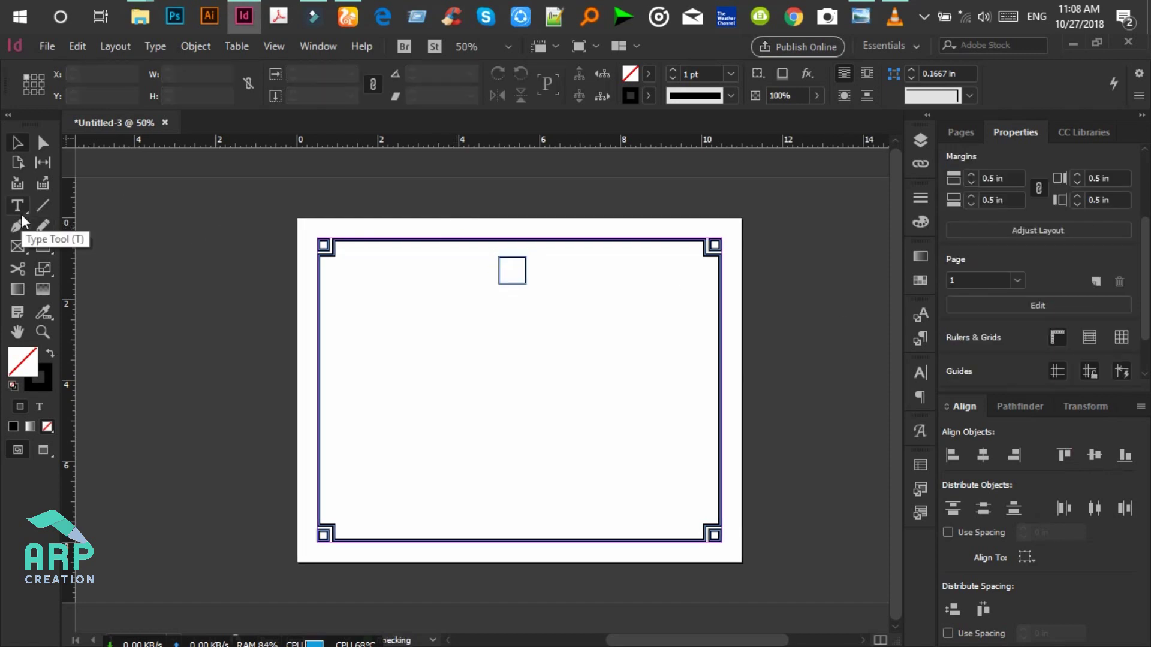
Create a small text frame over the page's top edge, above the new square, and enter LOGO in it.
{"action": "left_click", "coordinate": [22, 216]}
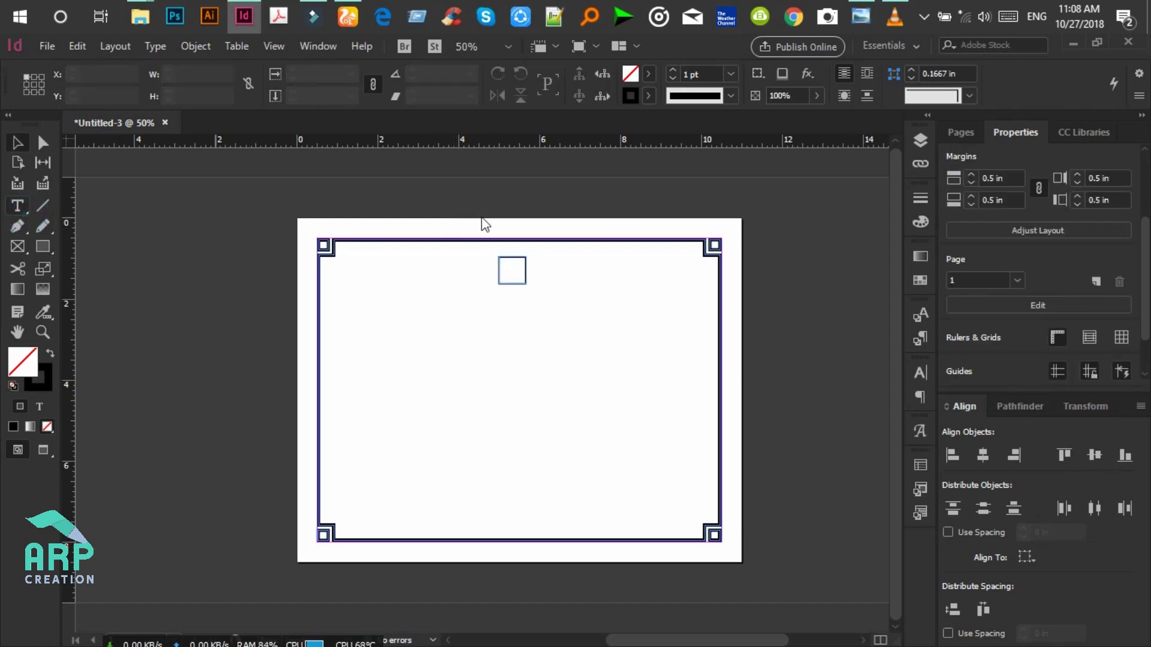
{"action": "left_click_drag", "start_coordinate": [481, 210], "coordinate": [547, 238]}
{"action": "left_click", "coordinate": [515, 228]}
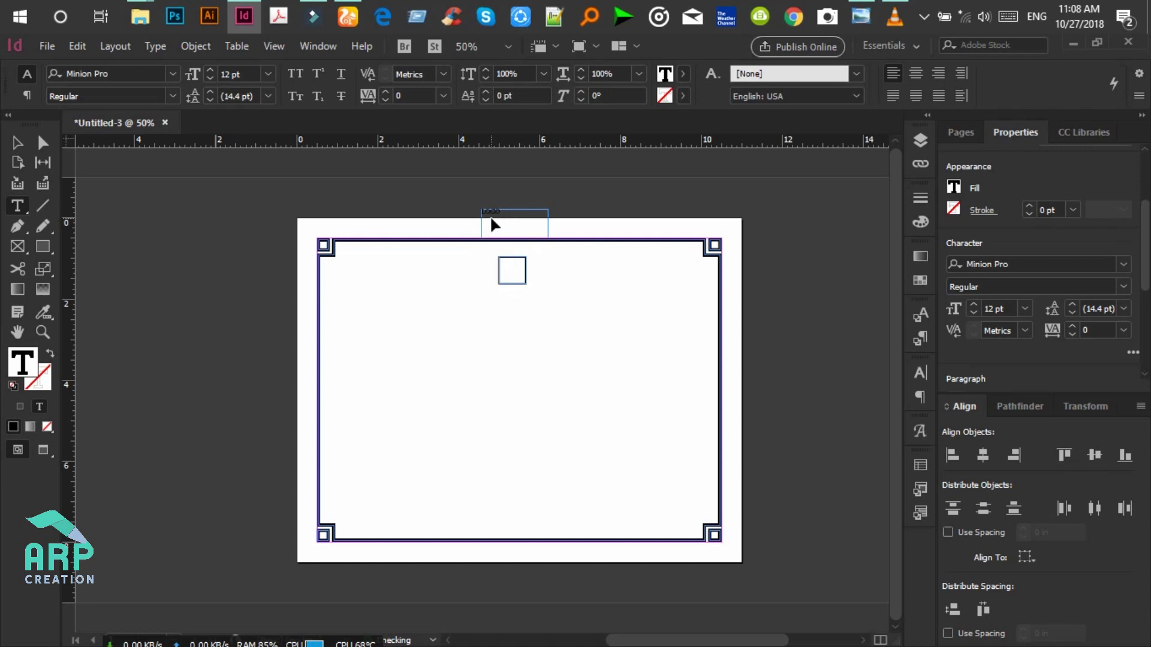
Set the LOGO text to 21 pt and centre-align it.
{"action": "key", "text": "ctrl+shift+period"}
{"action": "key", "text": "ctrl+shift+period"}
{"action": "key", "text": "ctrl+shift+period"}
{"action": "left_click", "coordinate": [210, 69]}
{"action": "left_click", "coordinate": [210, 69]}
{"action": "left_click", "coordinate": [210, 69]}
{"action": "left_click", "coordinate": [917, 74]}
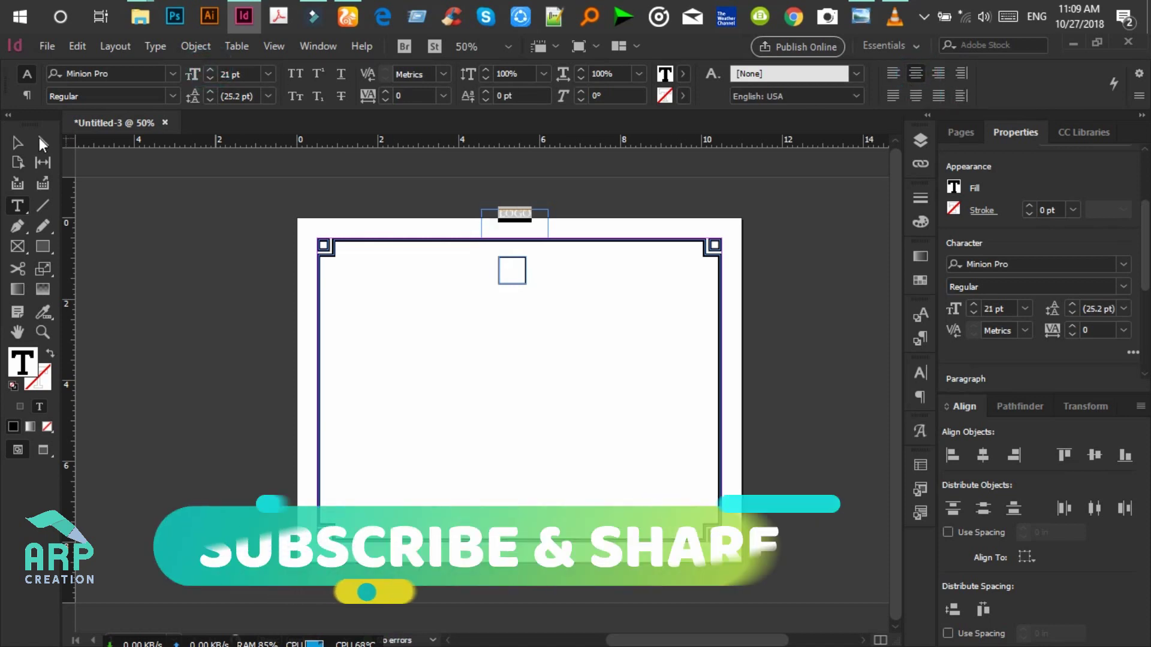
Move the LOGO text frame down onto the square at the top centre of the certificate.
{"action": "left_click", "coordinate": [17, 146]}
{"action": "left_click_drag", "start_coordinate": [526, 223], "coordinate": [519, 268]}
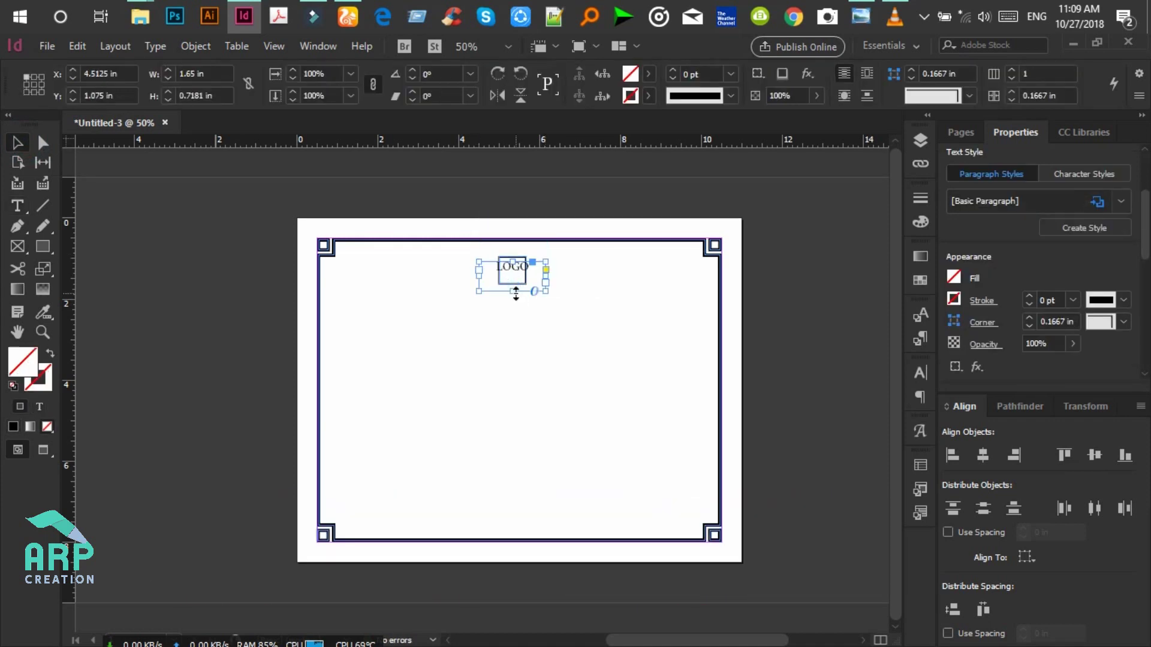
{"action": "key", "text": "ctrl+1"}
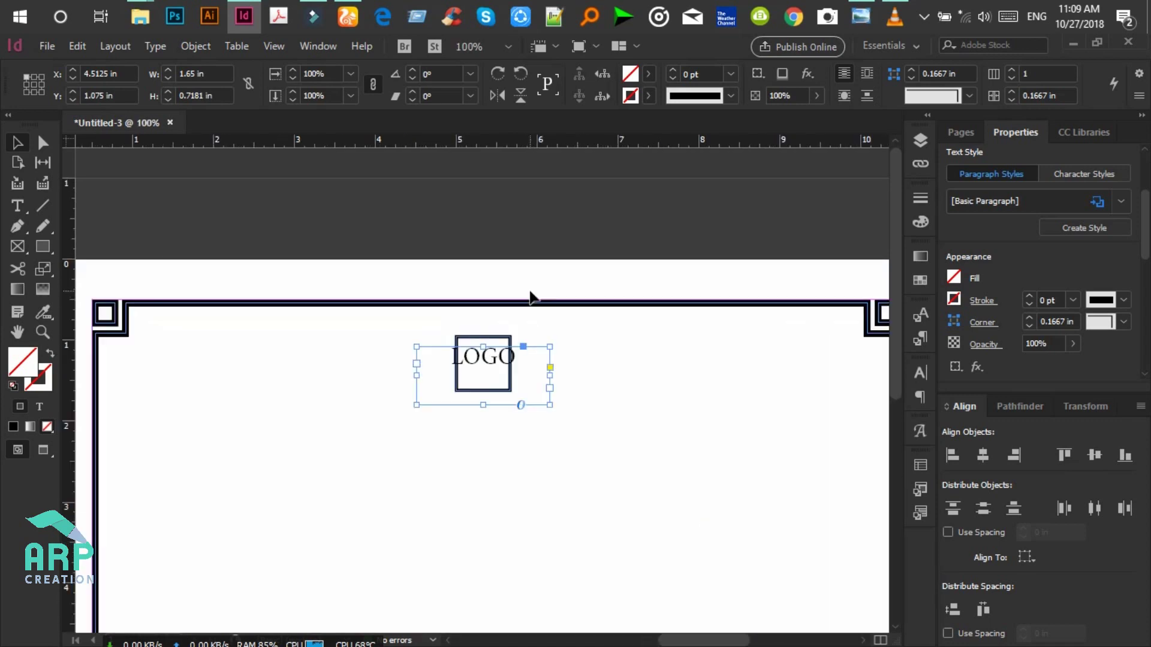
{"action": "key", "text": "ctrl+equal"}
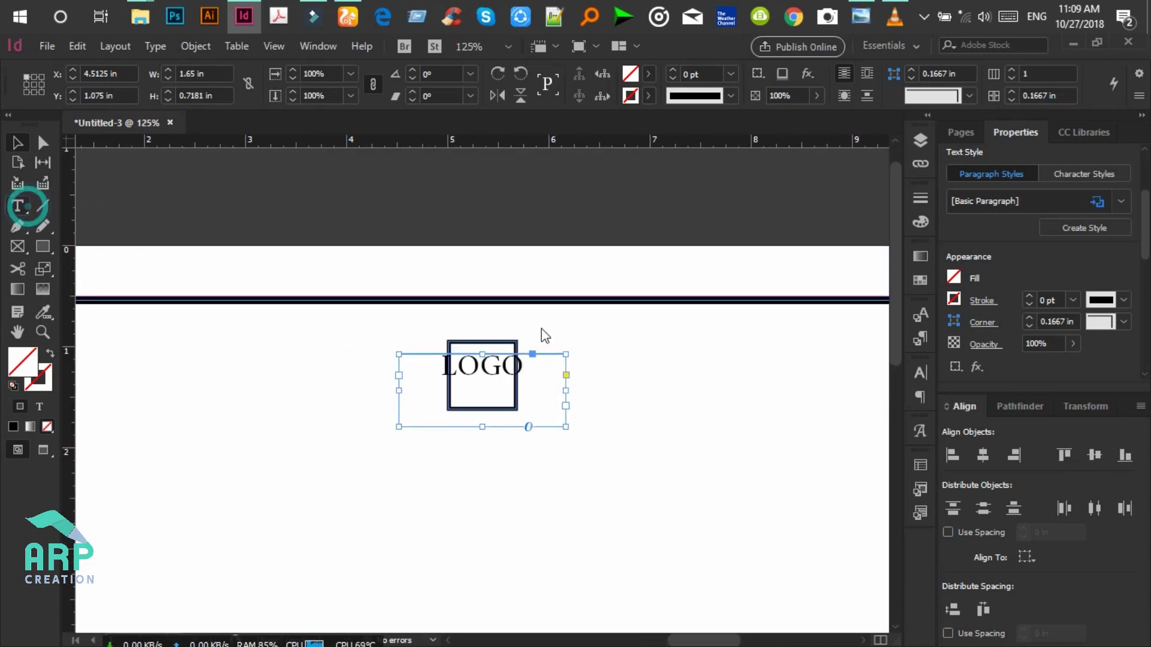
Reduce the LOGO text size to 14 pt so it fits inside the square.
{"action": "left_click", "coordinate": [472, 366]}
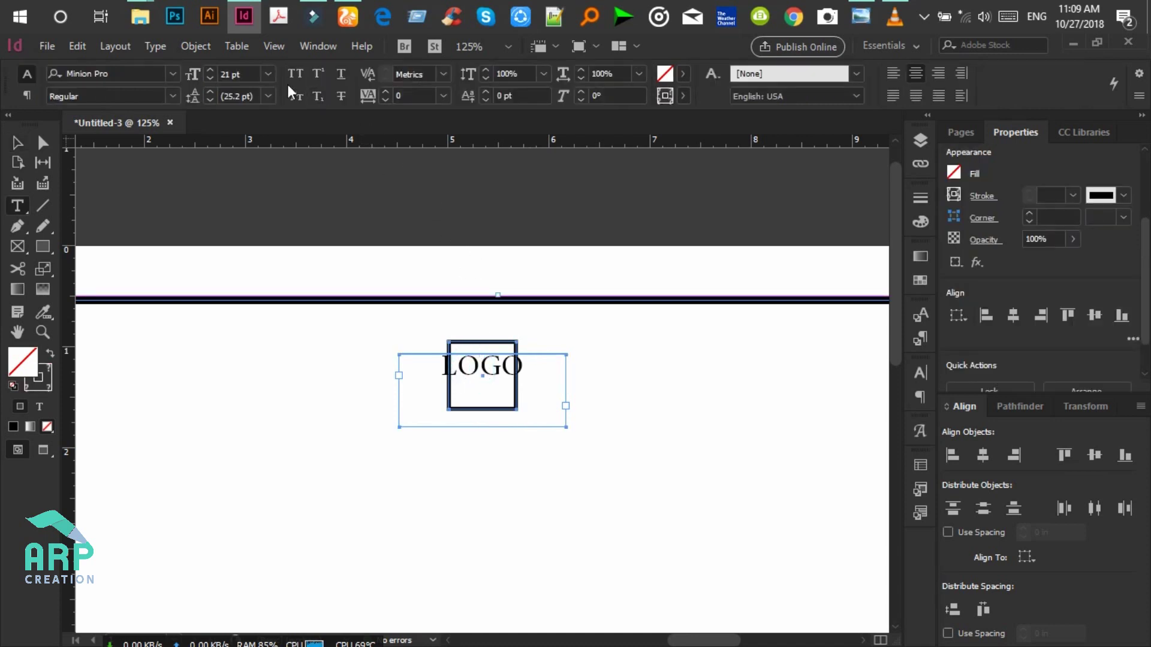
{"action": "left_click", "coordinate": [482, 369]}
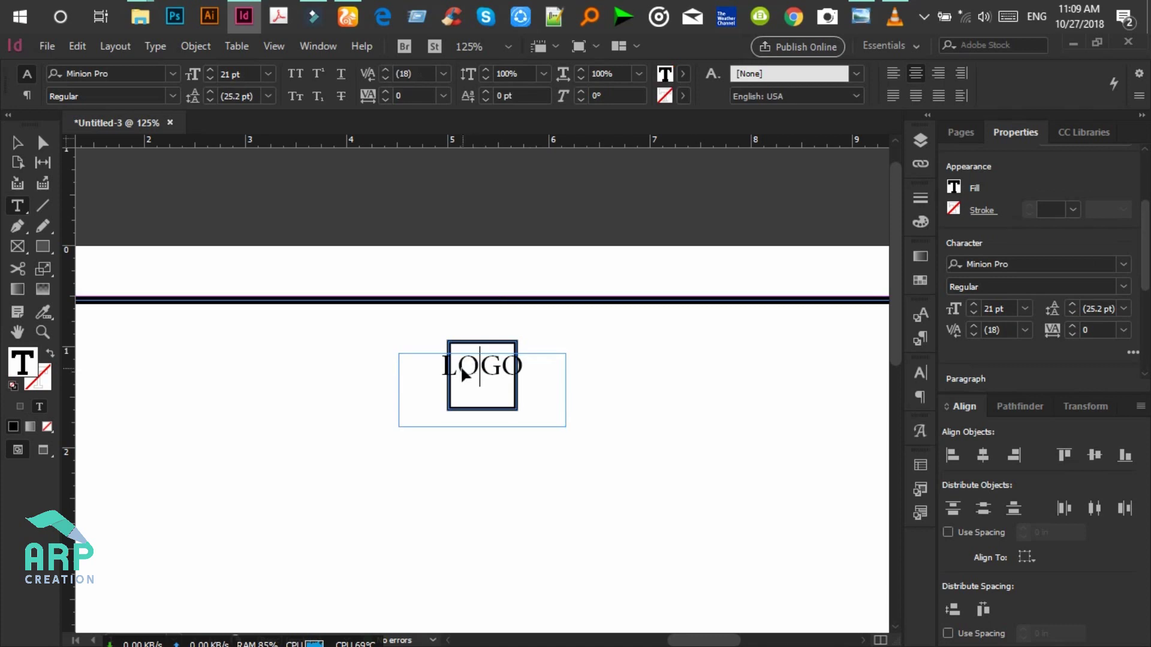
{"action": "double_click", "coordinate": [464, 375]}
{"action": "left_click", "coordinate": [210, 78]}
{"action": "left_click", "coordinate": [210, 78]}
{"action": "left_click", "coordinate": [210, 78]}
{"action": "left_click", "coordinate": [210, 78]}
{"action": "left_click", "coordinate": [210, 78]}
{"action": "left_click", "coordinate": [209, 78]}
{"action": "left_click", "coordinate": [210, 78]}
Shrink the LOGO text frame to about 0.76 in wide and 0.33 in high.
{"action": "left_click", "coordinate": [17, 142]}
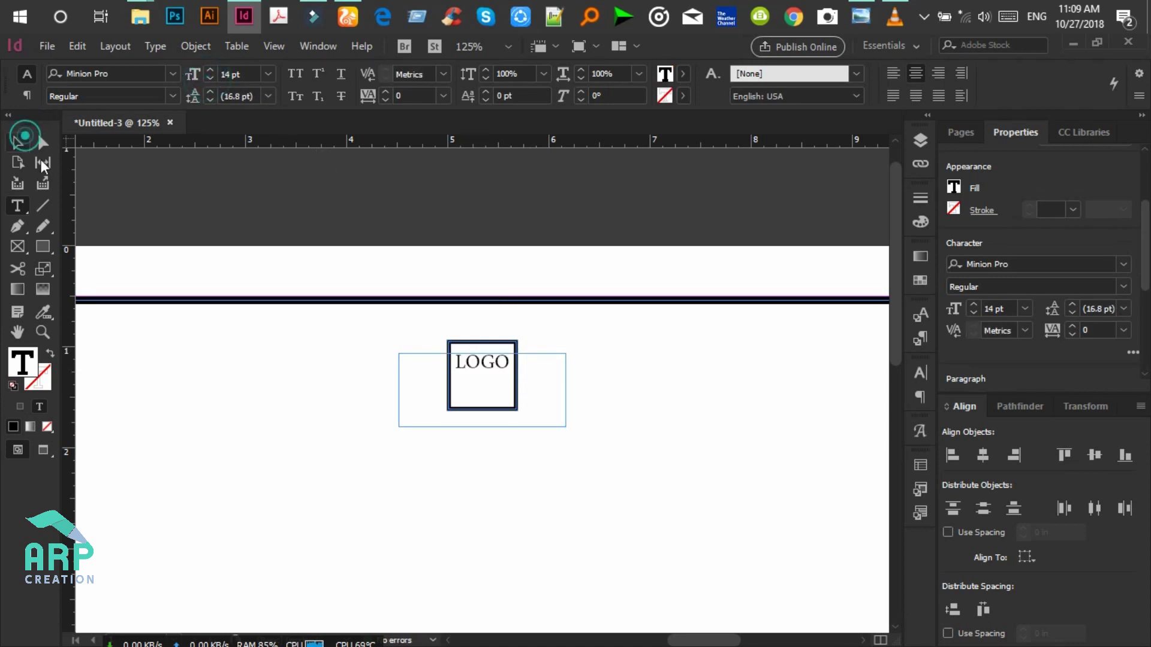
{"action": "left_click", "coordinate": [491, 426]}
{"action": "left_click_drag", "start_coordinate": [479, 426], "coordinate": [474, 387]}
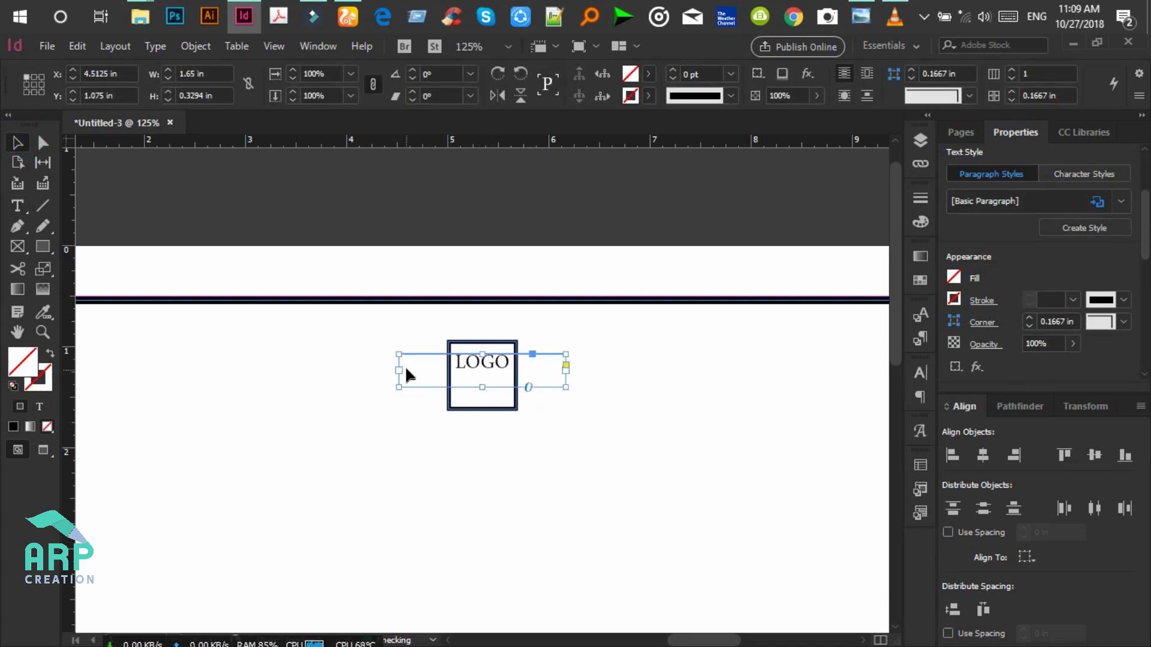
{"action": "left_click_drag", "start_coordinate": [396, 369], "coordinate": [461, 367]}
{"action": "left_click", "coordinate": [591, 365]}
Shift the LOGO text frame in small increments until the word is centred inside the square.
{"action": "left_click", "coordinate": [480, 367]}
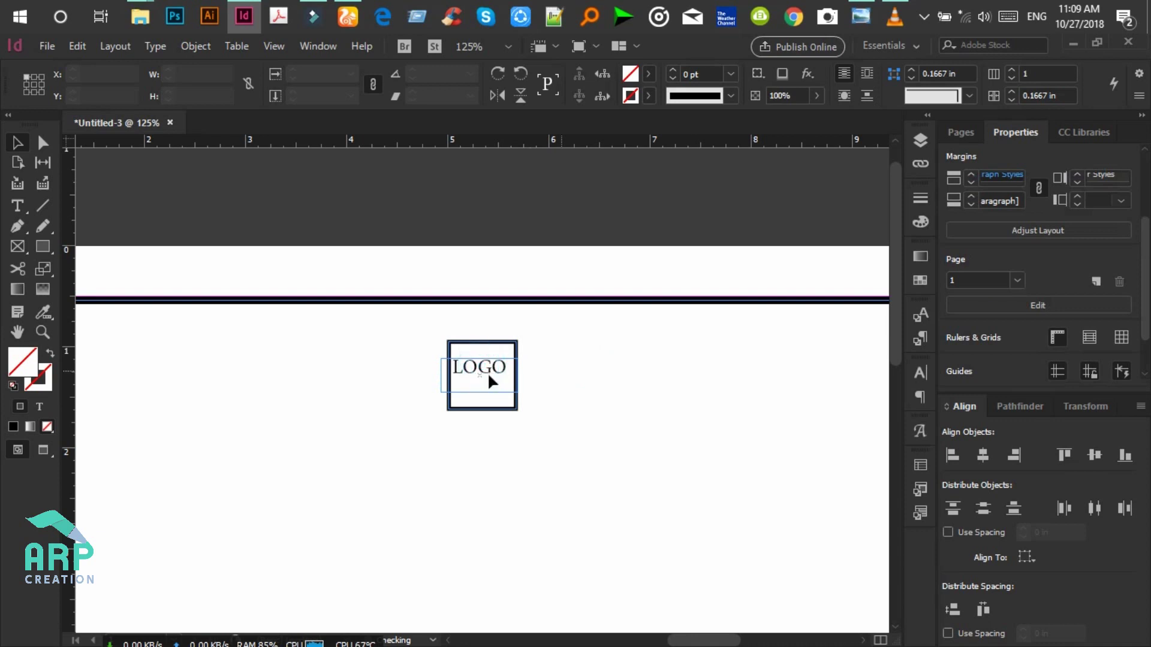
{"action": "left_click", "coordinate": [487, 372]}
{"action": "key", "text": "Right"}
{"action": "key", "text": "Right"}
{"action": "key", "text": "Right"}
{"action": "key", "text": "Right"}
{"action": "key", "text": "Down"}
{"action": "key", "text": "Down"}
{"action": "key", "text": "Down"}
{"action": "key", "text": "Down"}
{"action": "key", "text": "Down"}
{"action": "key", "text": "Down"}
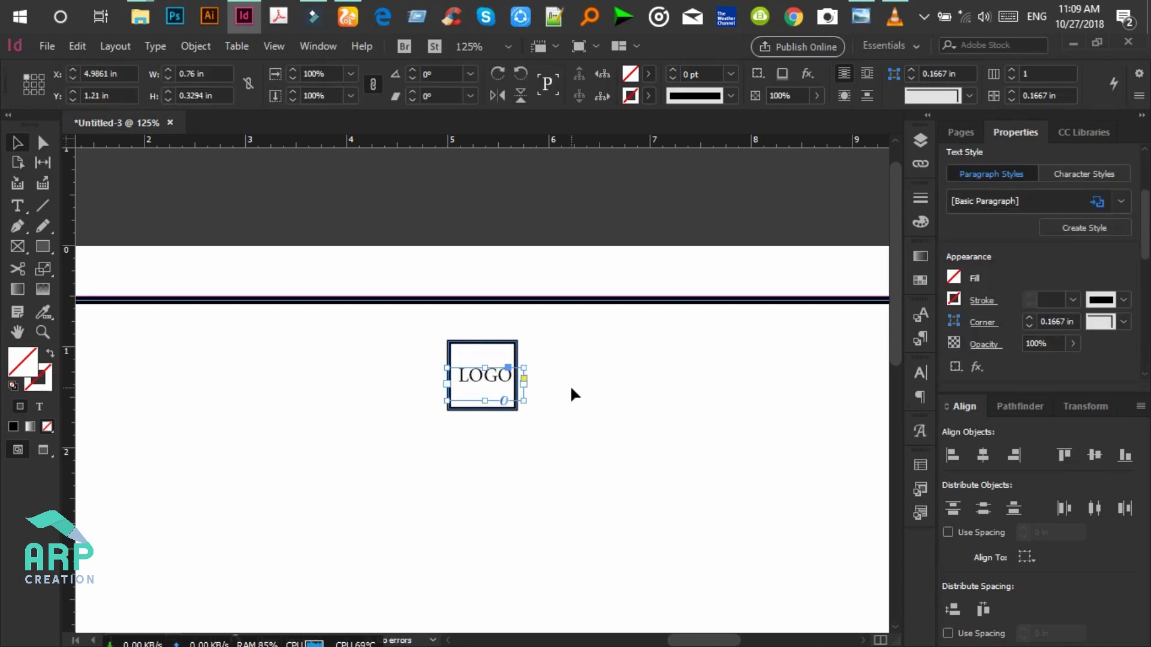
{"action": "key", "text": "Left"}
{"action": "key", "text": "Left"}
{"action": "left_click", "coordinate": [575, 386]}
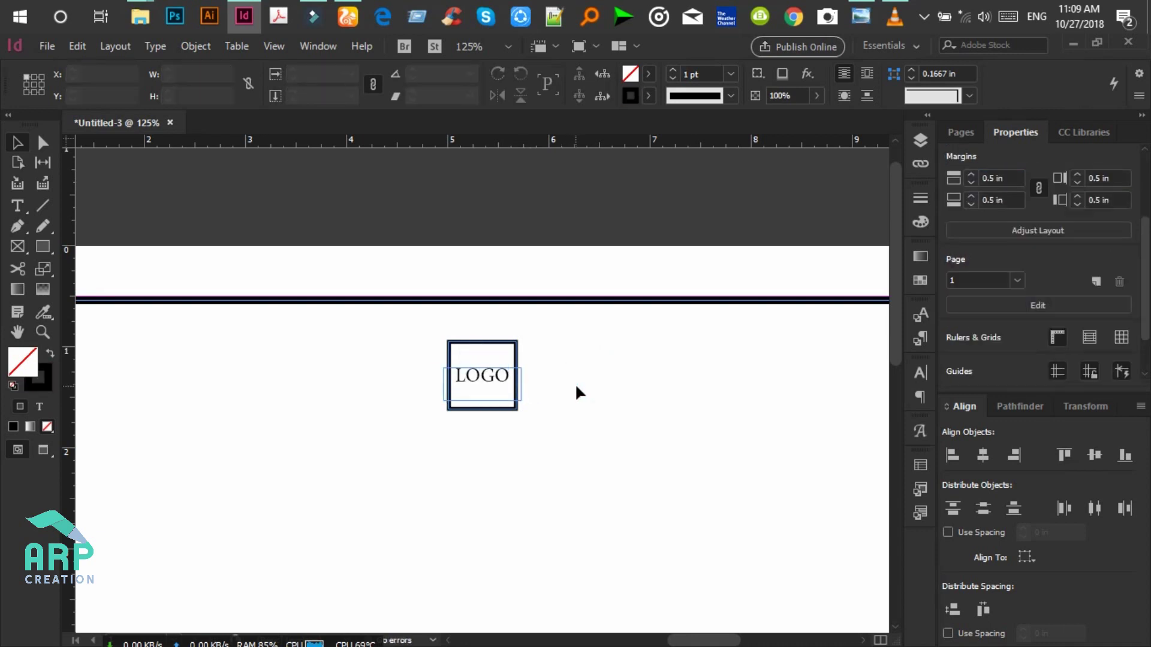
Draw a wide text frame about 10.9 in across the certificate, below the logo square.
{"action": "key", "text": "ctrl+minus"}
{"action": "key", "text": "ctrl+minus"}
{"action": "key", "text": "ctrl+minus"}
{"action": "key", "text": "ctrl+minus"}
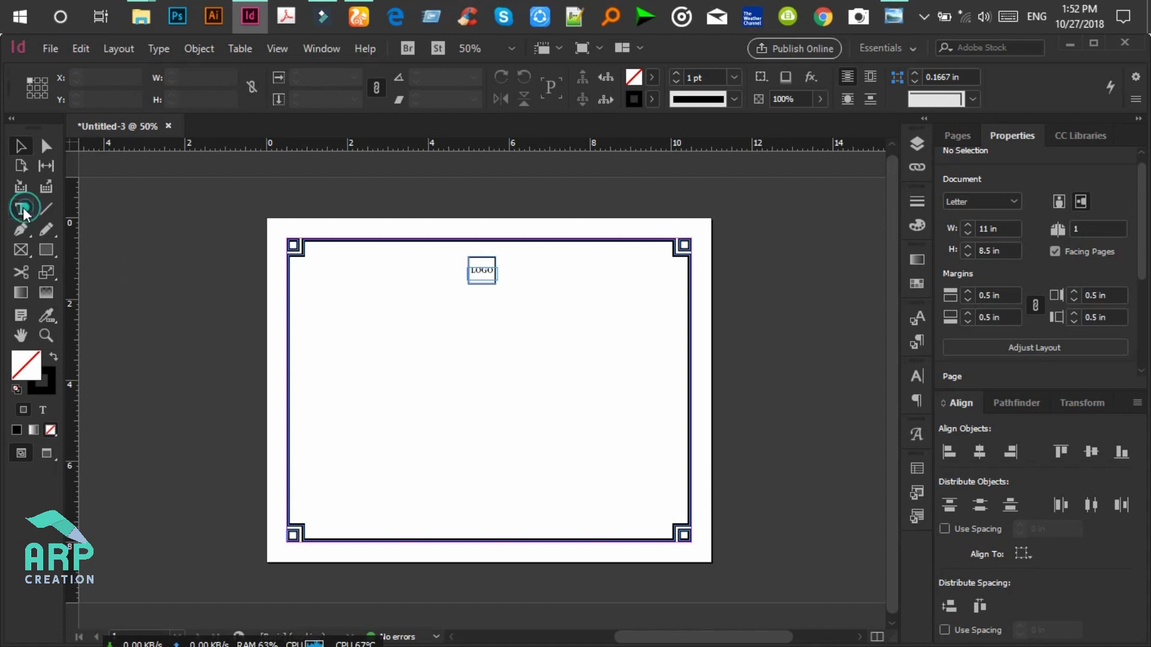
{"action": "left_click", "coordinate": [22, 208]}
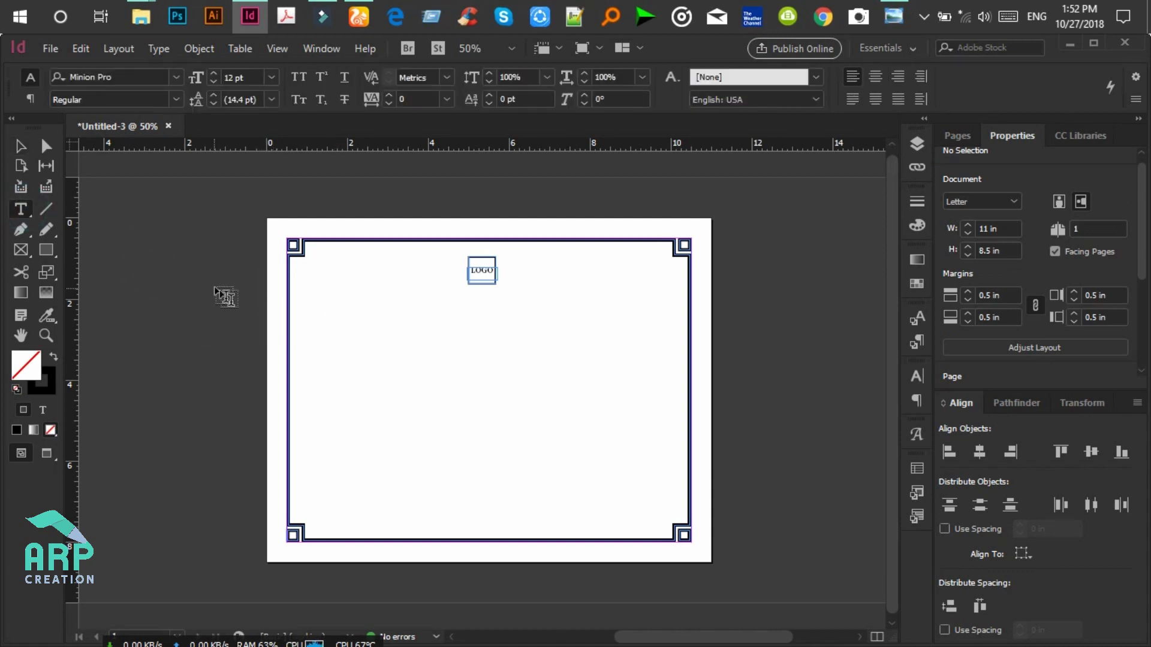
{"action": "left_click_drag", "start_coordinate": [242, 322], "coordinate": [685, 377]}
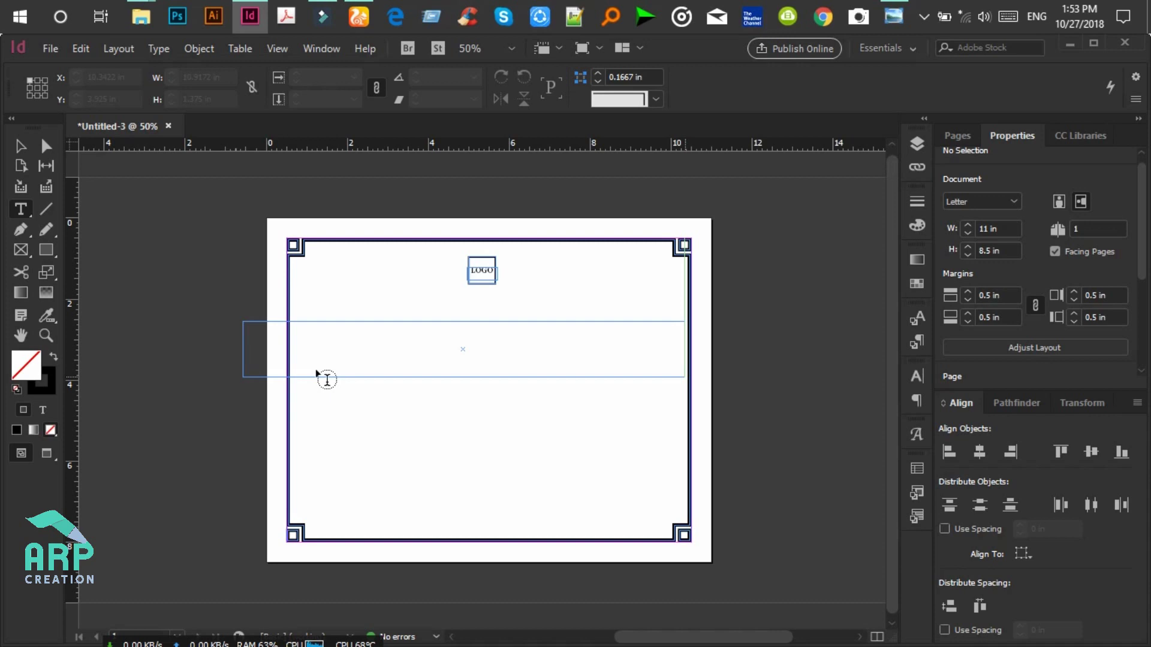
Enter "Certificate of Achievement" in the wide text frame and select the whole line.
{"action": "type", "text": "Certificate of"}
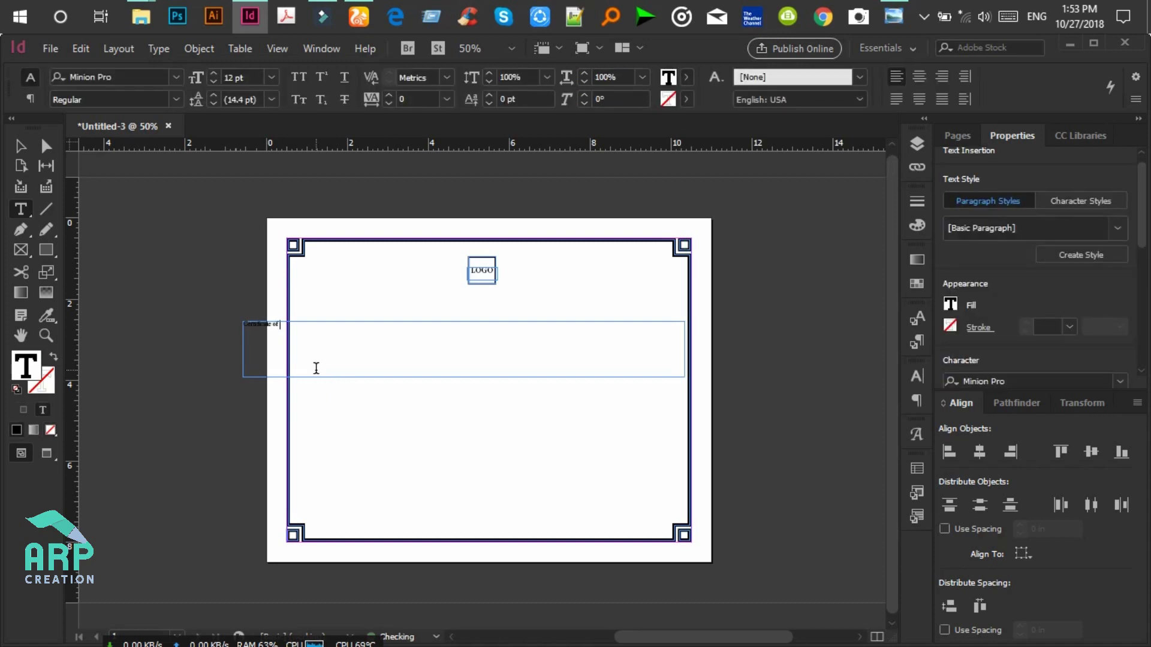
{"action": "type", "text": " Achievement"}
{"action": "key", "text": "ctrl+a"}
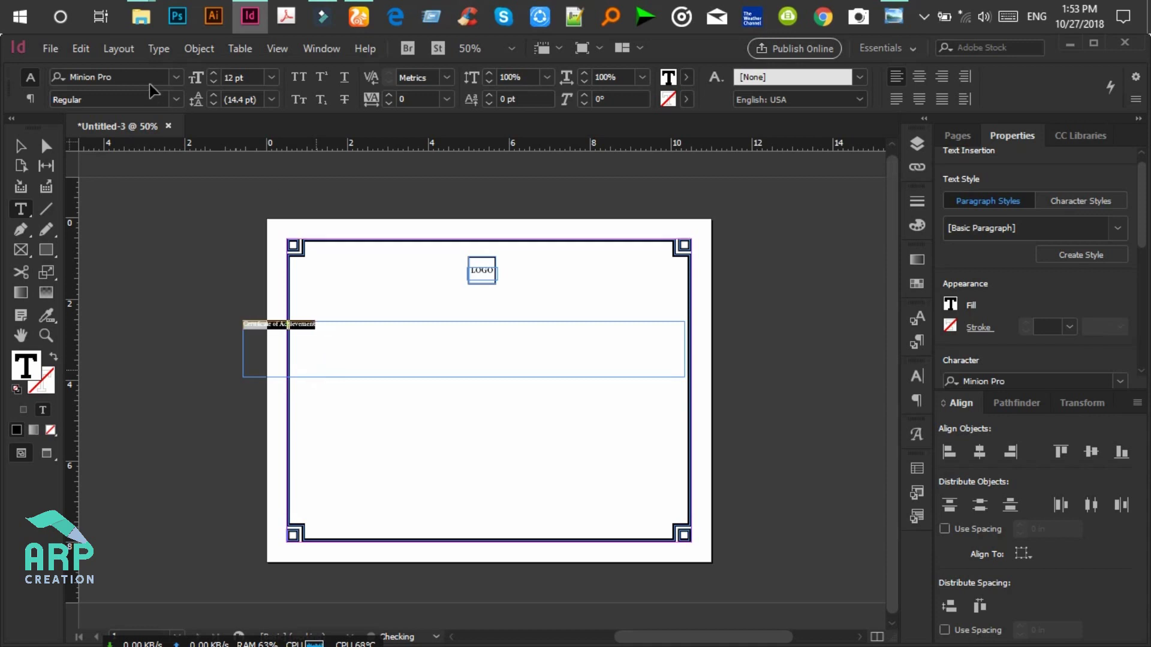
Try the Bradley Hand ITC font on the certificate title.
{"action": "left_click", "coordinate": [134, 76]}
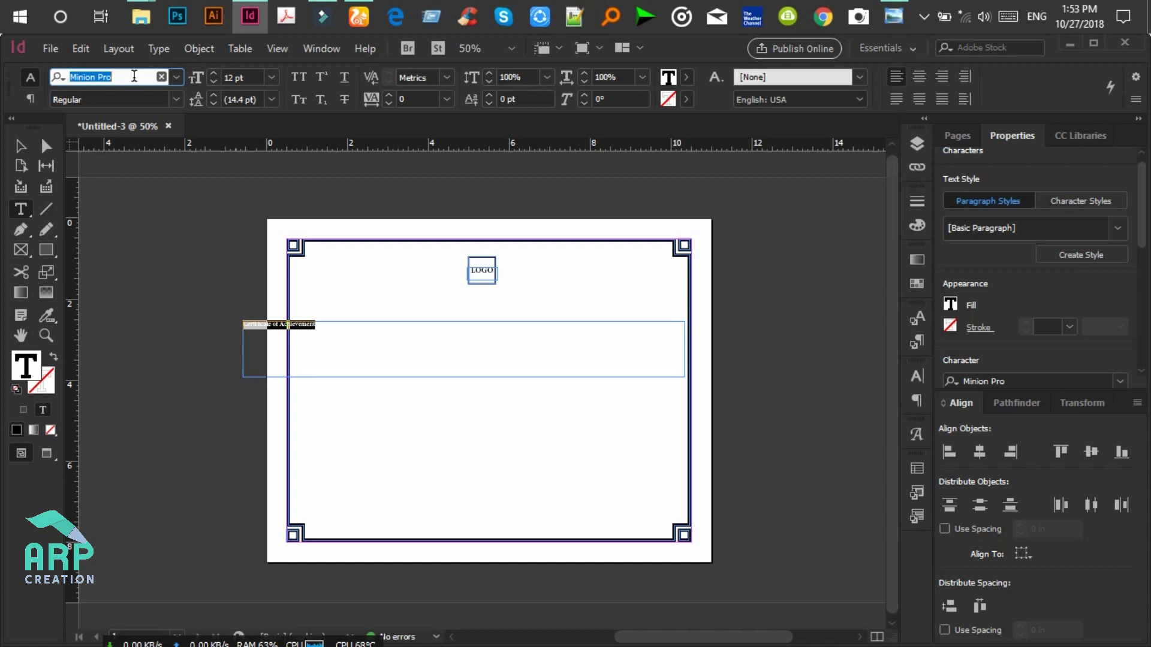
{"action": "type", "text": "B"}
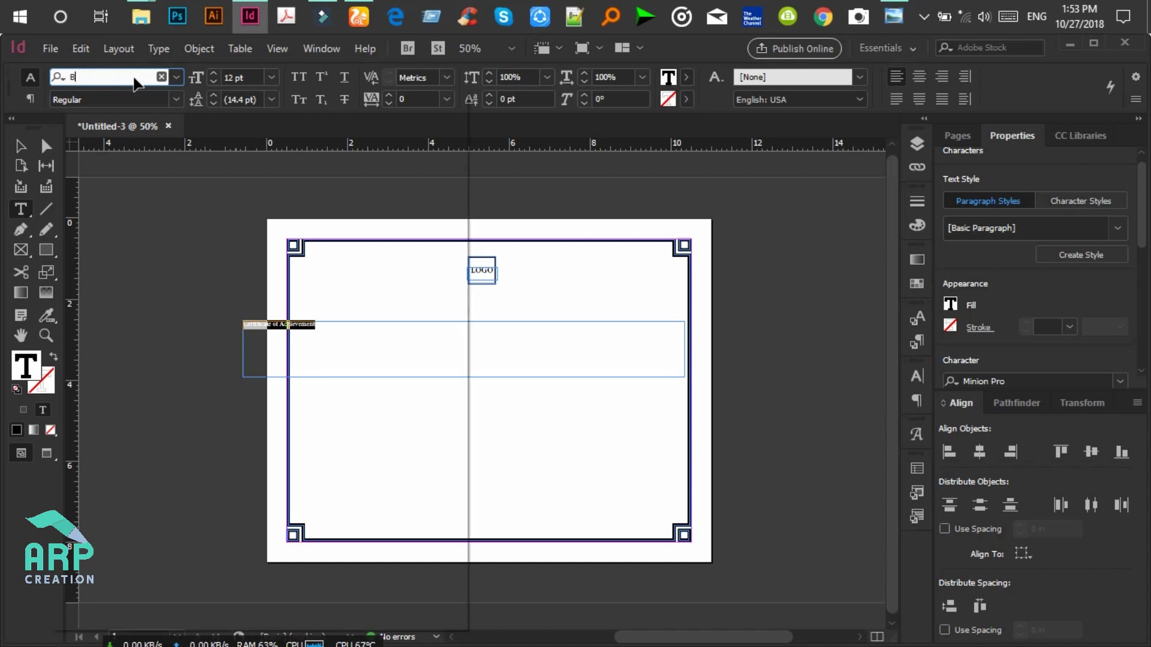
{"action": "key", "text": "BackSpace"}
{"action": "type", "text": "rock"}
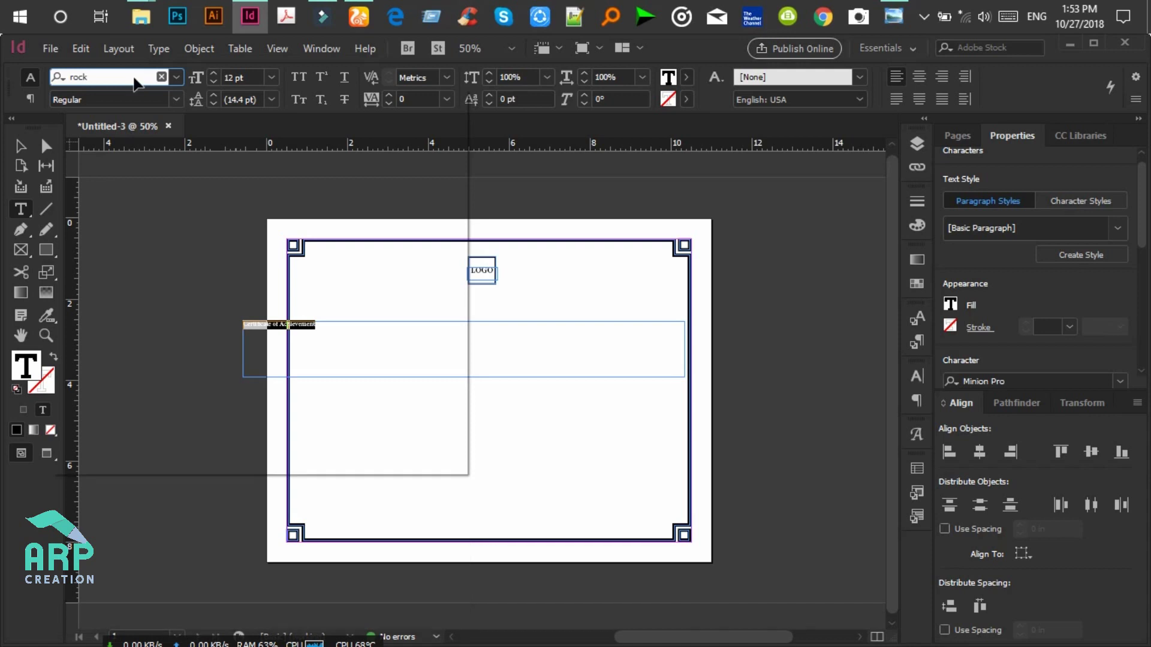
{"action": "key", "text": "BackSpace"}
{"action": "key", "text": "BackSpace"}
{"action": "key", "text": "BackSpace"}
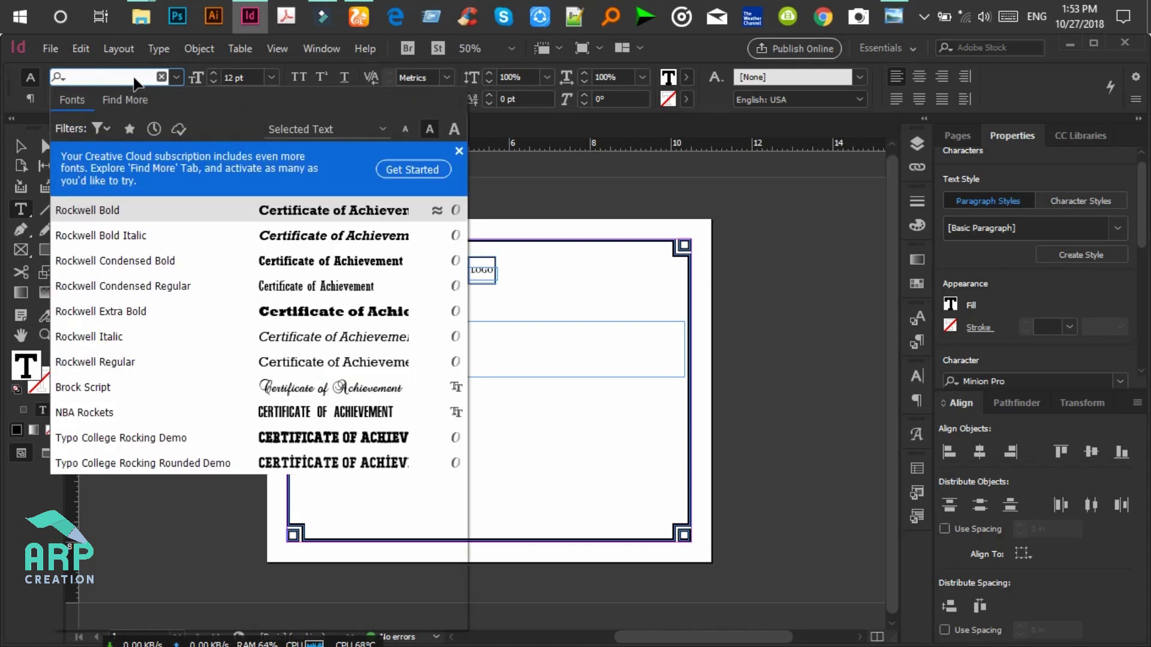
{"action": "type", "text": "Br"}
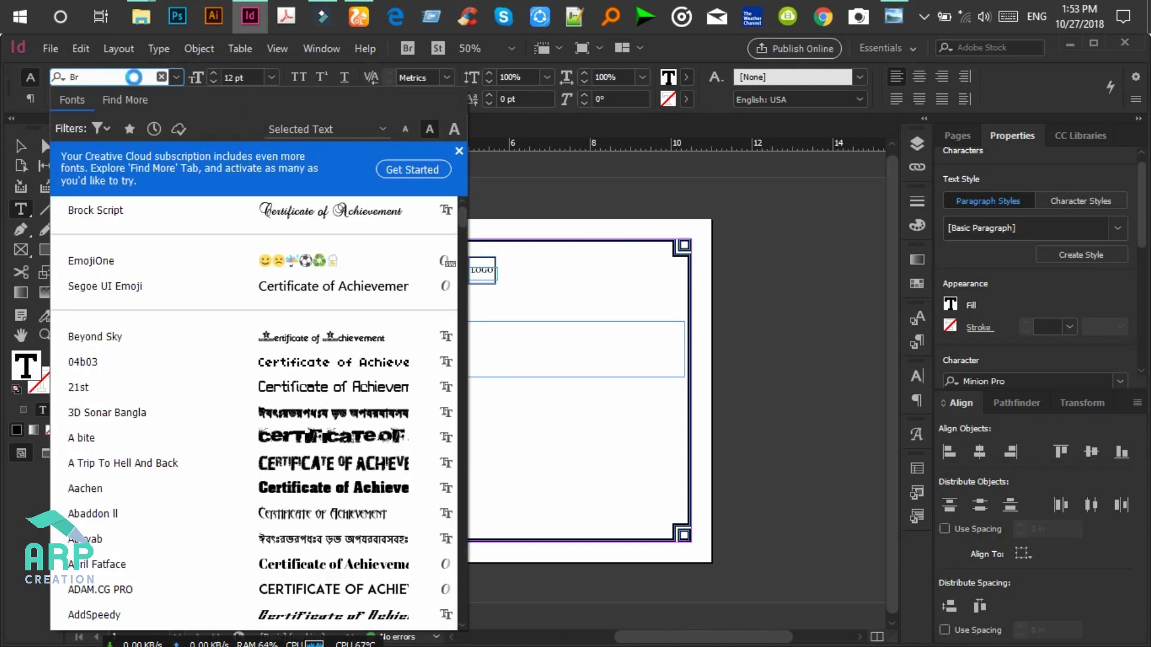
{"action": "left_click", "coordinate": [115, 213]}
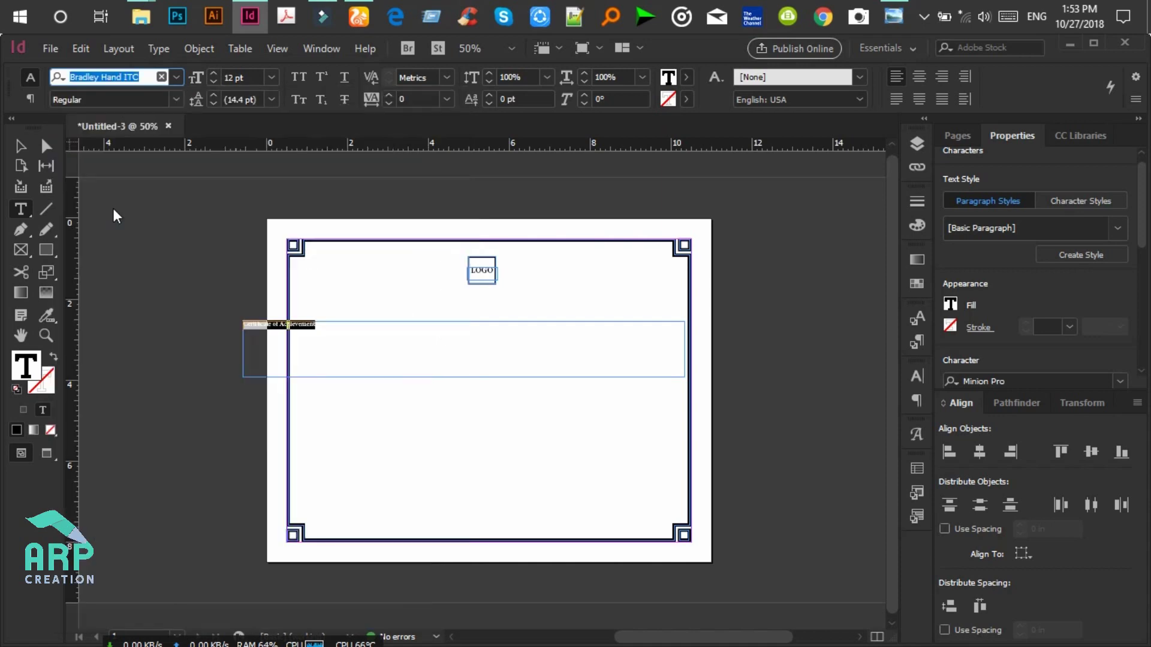
Set the certificate title's font size to 57 pt.
{"action": "left_click", "coordinate": [244, 73]}
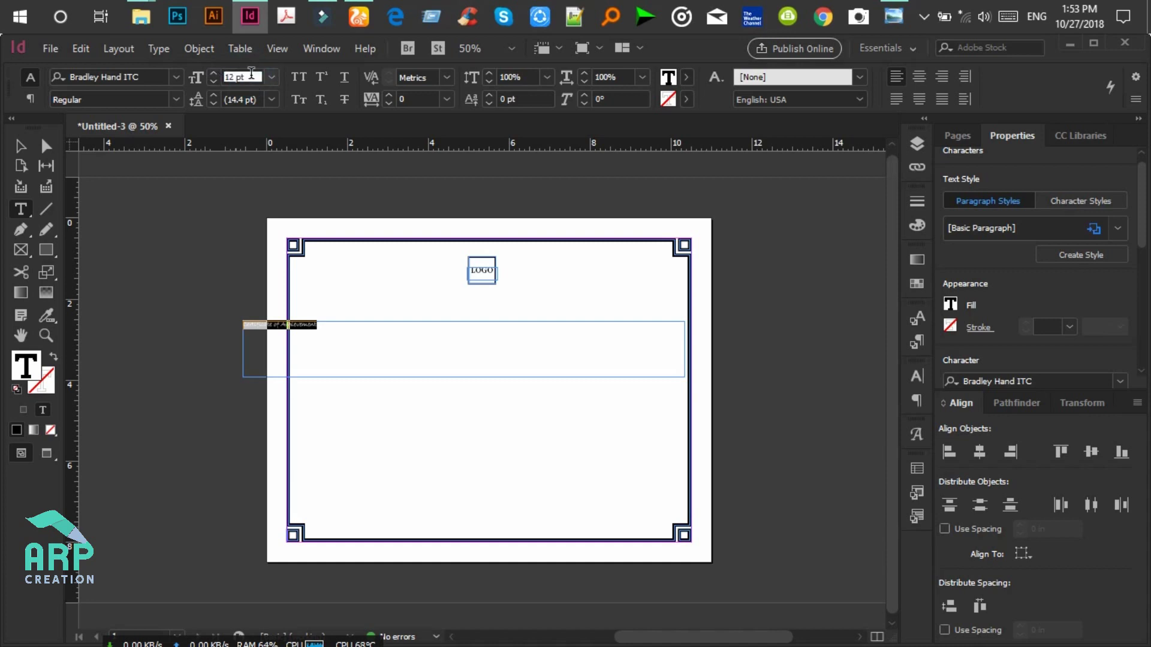
{"action": "left_click_drag", "start_coordinate": [251, 73], "coordinate": [227, 78]}
{"action": "type", "text": "5"}
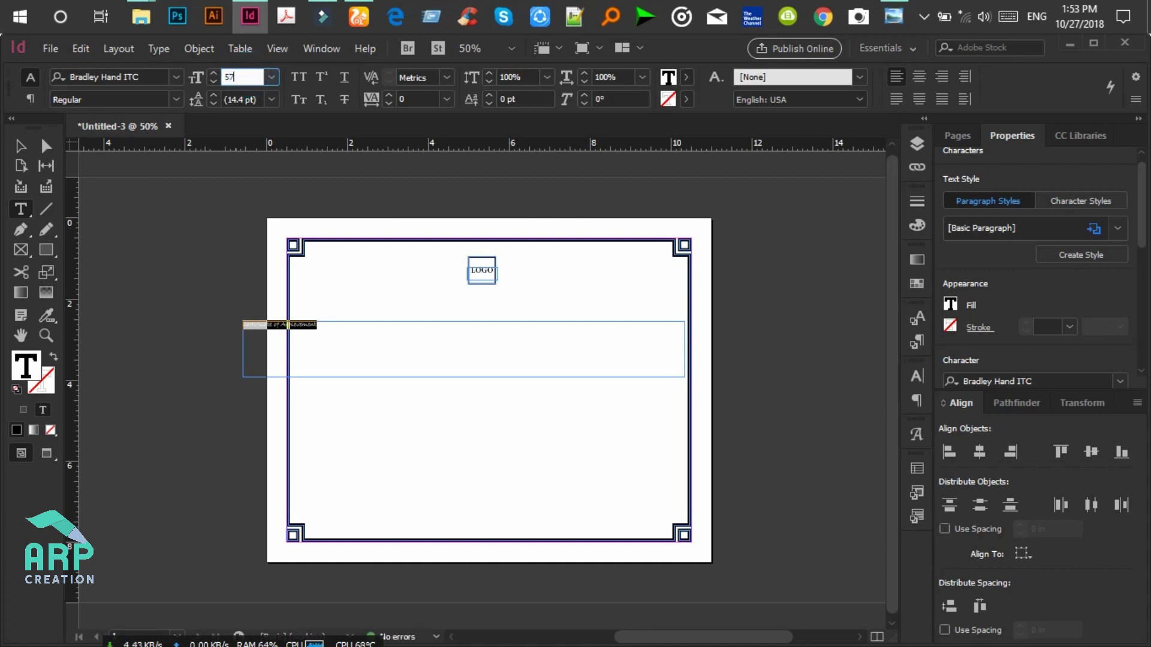
{"action": "type", "text": "7"}
{"action": "key", "text": "Return"}
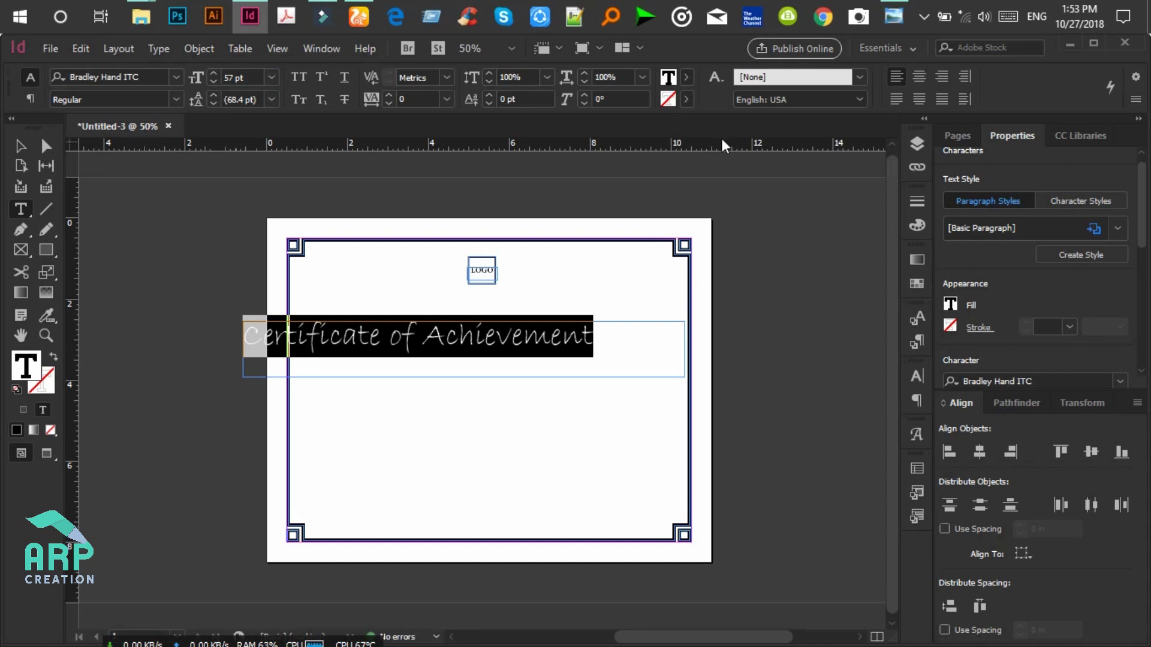
Set the certificate title in the Brock Script font and centre-align it.
{"action": "left_click", "coordinate": [109, 78]}
{"action": "type", "text": "brock"}
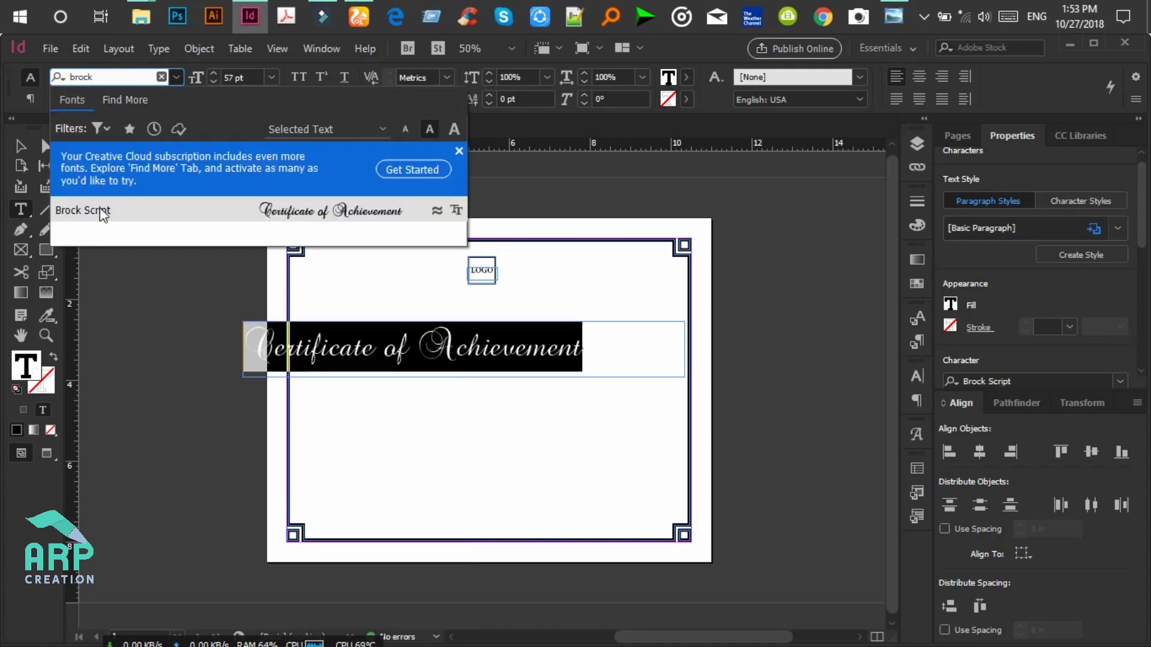
{"action": "left_click", "coordinate": [100, 209]}
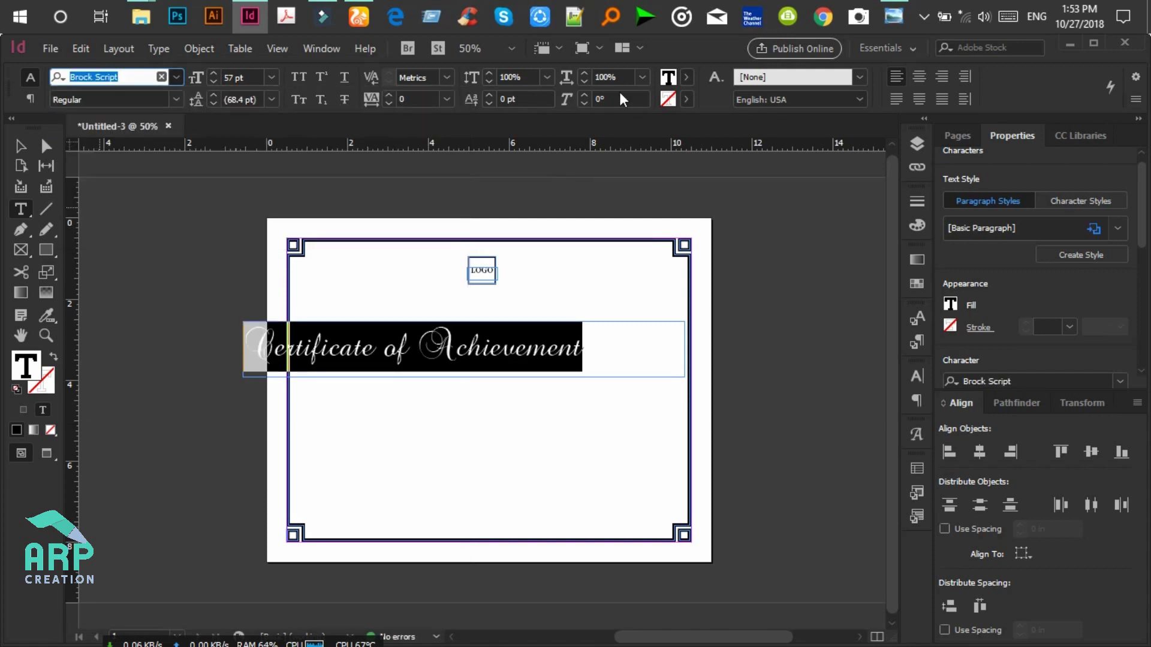
{"action": "key", "text": "Return"}
{"action": "left_click", "coordinate": [920, 74]}
Shift the title frame rightwards to an X position of about 0.01 in, spanning the page width.
{"action": "left_click", "coordinate": [24, 149]}
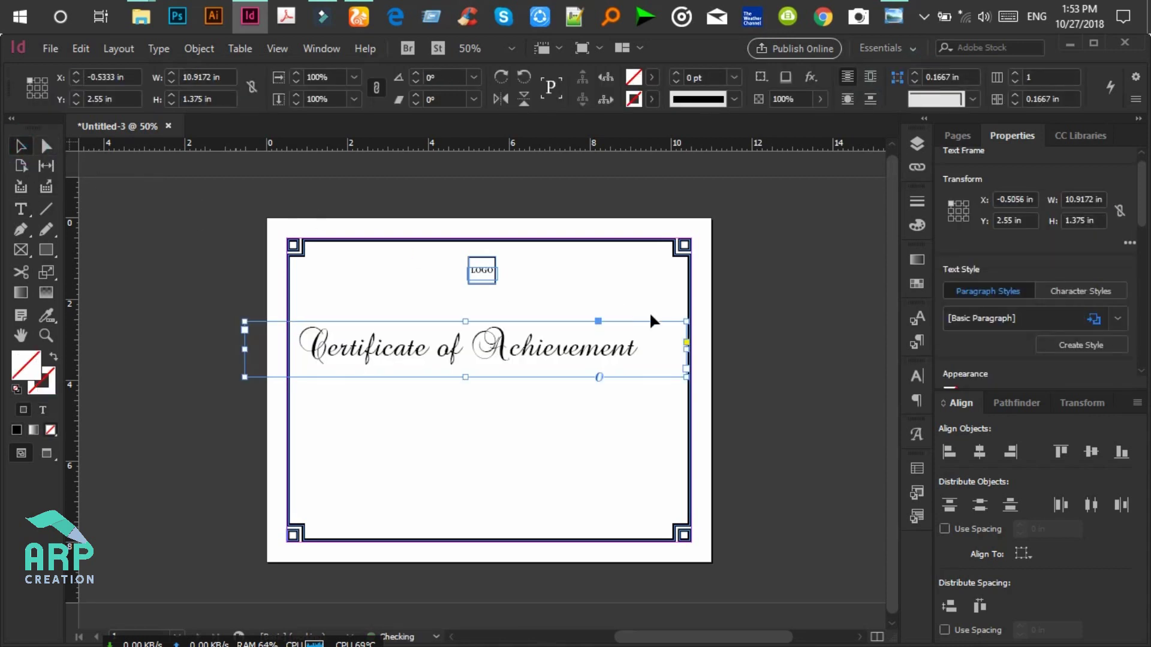
{"action": "key", "text": "Right"}
{"action": "key", "text": "Right"}
{"action": "key", "text": "Right"}
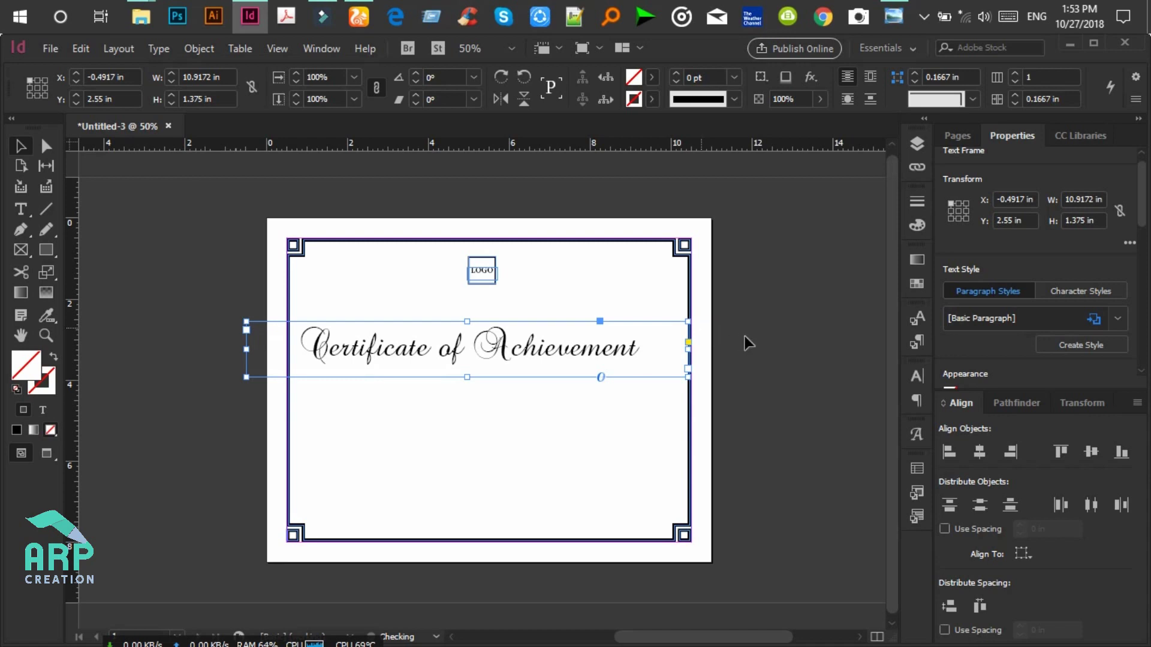
{"action": "key", "text": "shift+Right"}
{"action": "key", "text": "shift+Right"}
{"action": "key", "text": "Right"}
{"action": "key", "text": "Right"}
{"action": "key", "text": "shift+Right"}
{"action": "key", "text": "Right"}
{"action": "key", "text": "Right"}
{"action": "key", "text": "Right"}
{"action": "key", "text": "Right"}
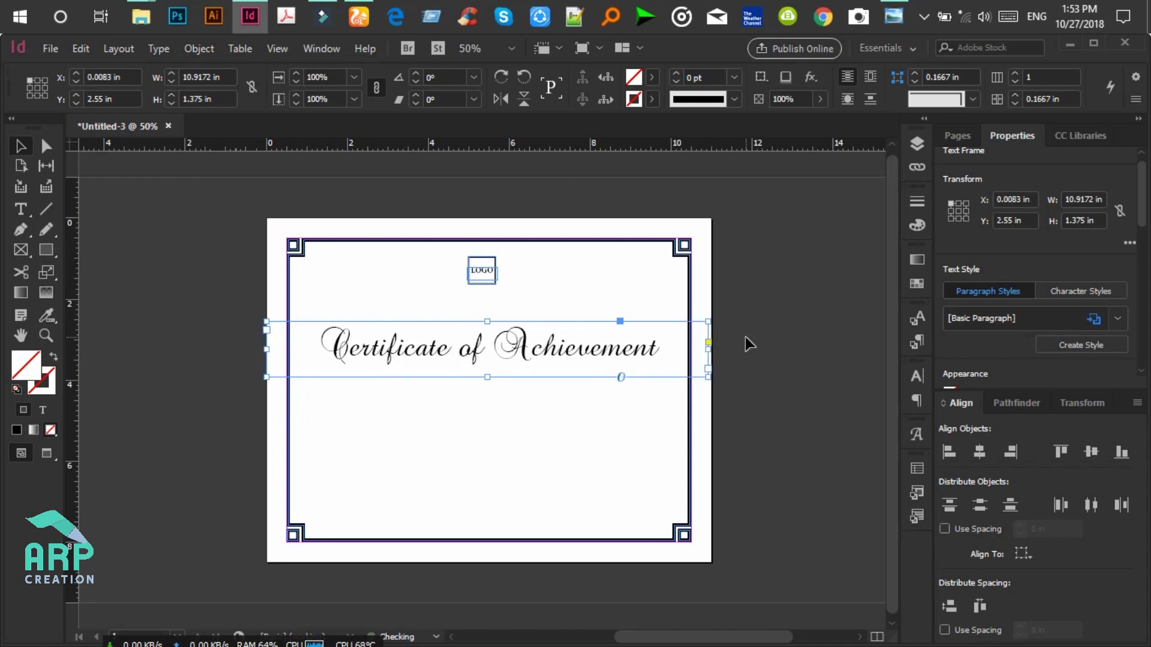
Raise the title frame towards the logo square to a Y position of about 2.33 in.
{"action": "key", "text": "Up"}
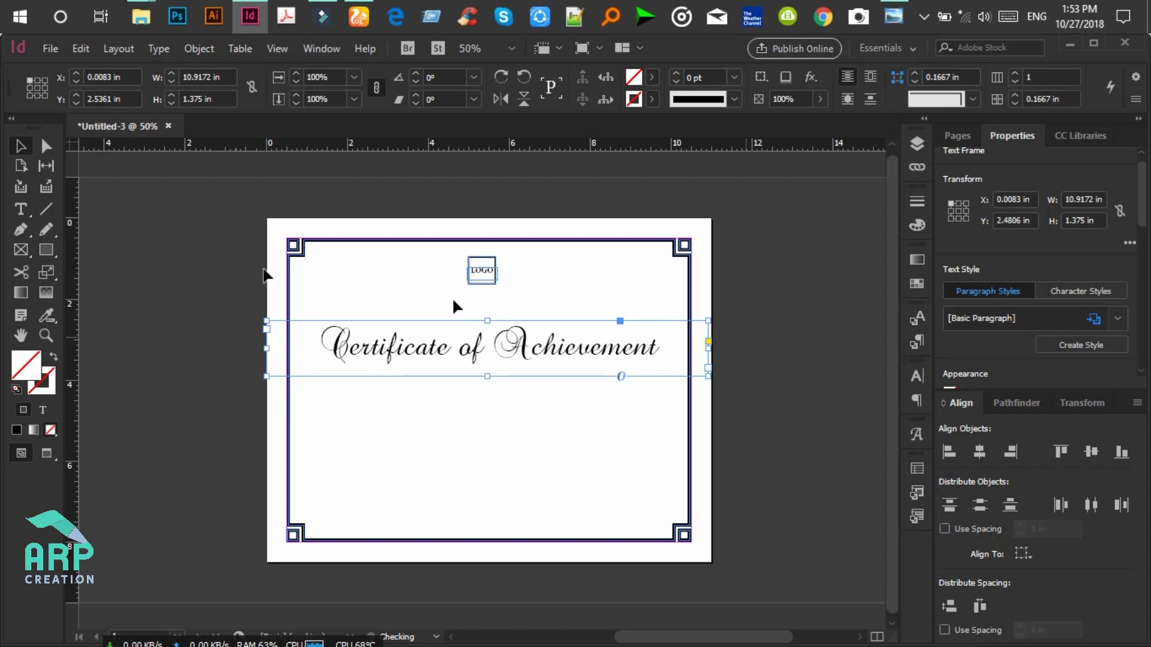
{"action": "key", "text": "shift+Up"}
{"action": "key", "text": "Up"}
{"action": "key", "text": "Up"}
{"action": "key", "text": "Up"}
{"action": "key", "text": "Up"}
{"action": "key", "text": "Up"}
Draw a text frame about 7.98 in wide and 0.98 in high below the title and enter "This Certicate is Awarded to".
{"action": "left_click", "coordinate": [19, 211]}
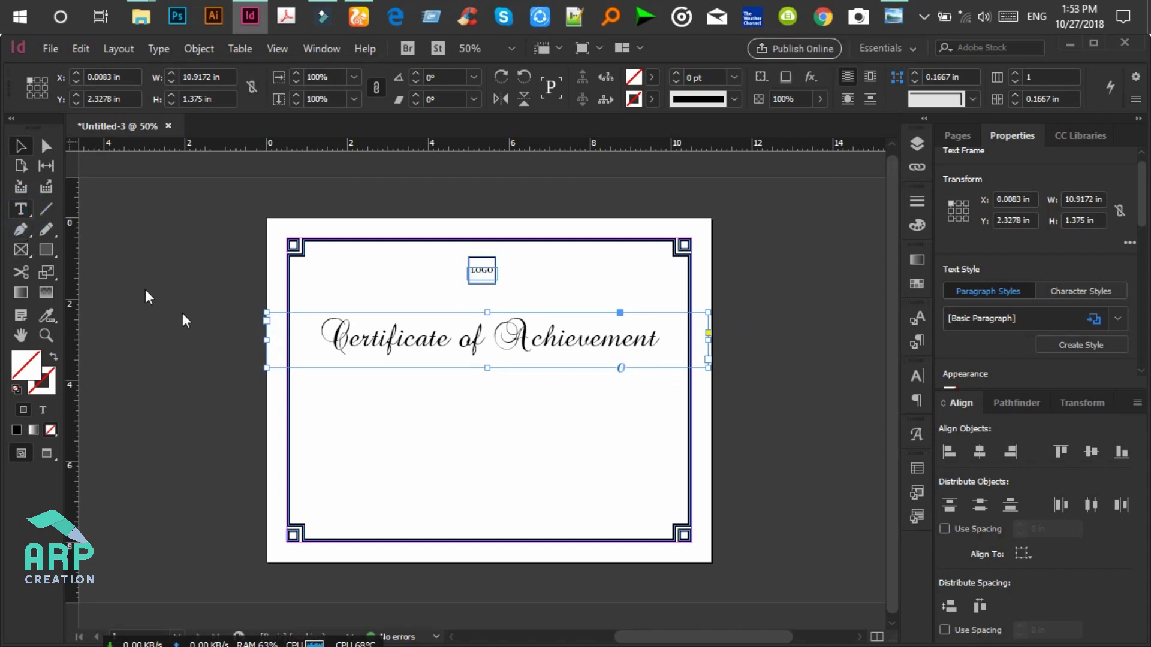
{"action": "left_click_drag", "start_coordinate": [233, 388], "coordinate": [556, 428]}
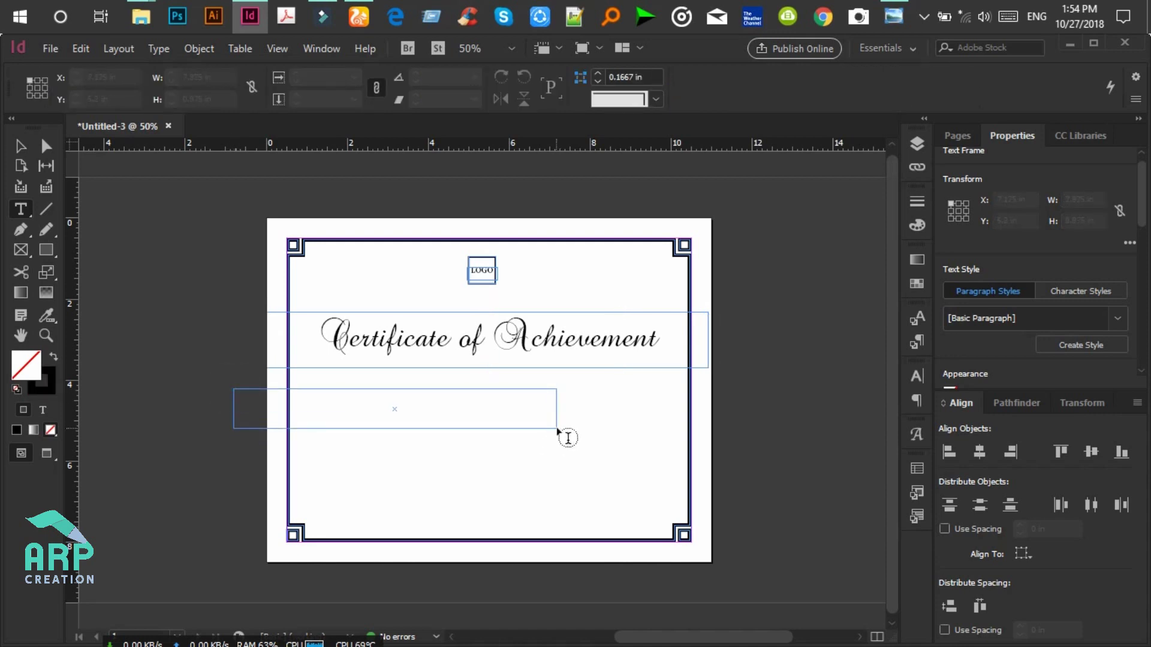
{"action": "type", "text": "This"}
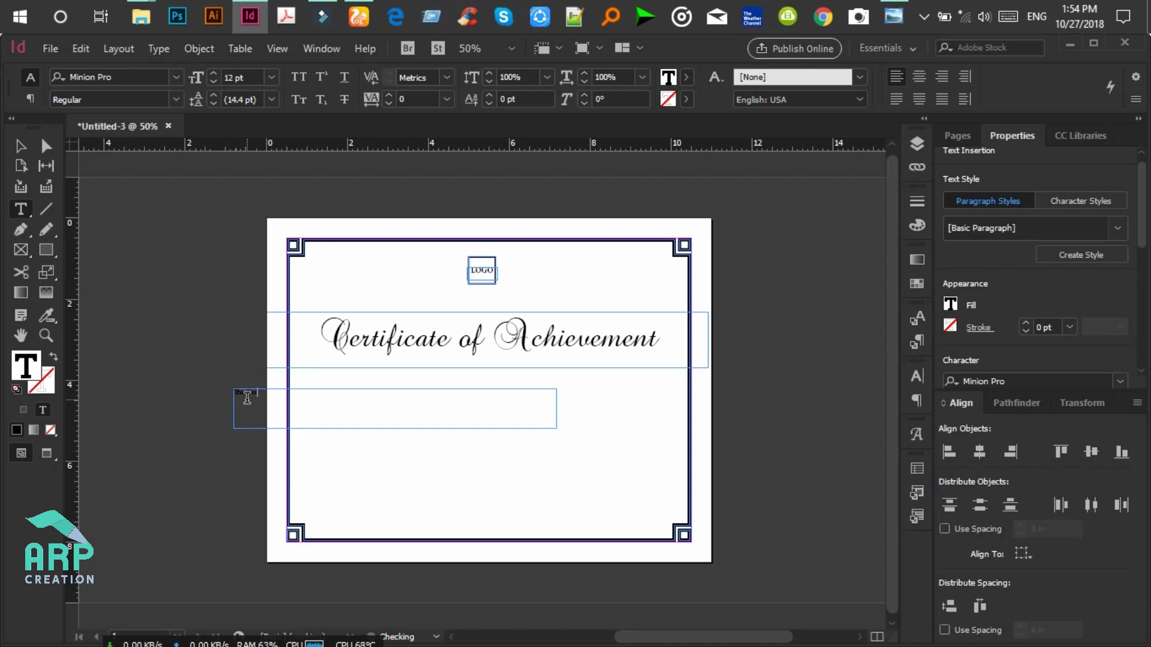
{"action": "type", "text": "cate is Awarded to"}
Format the awarded-to line in the Certificate font at 29 pt with centred alignment.
{"action": "key", "text": "ctrl+a"}
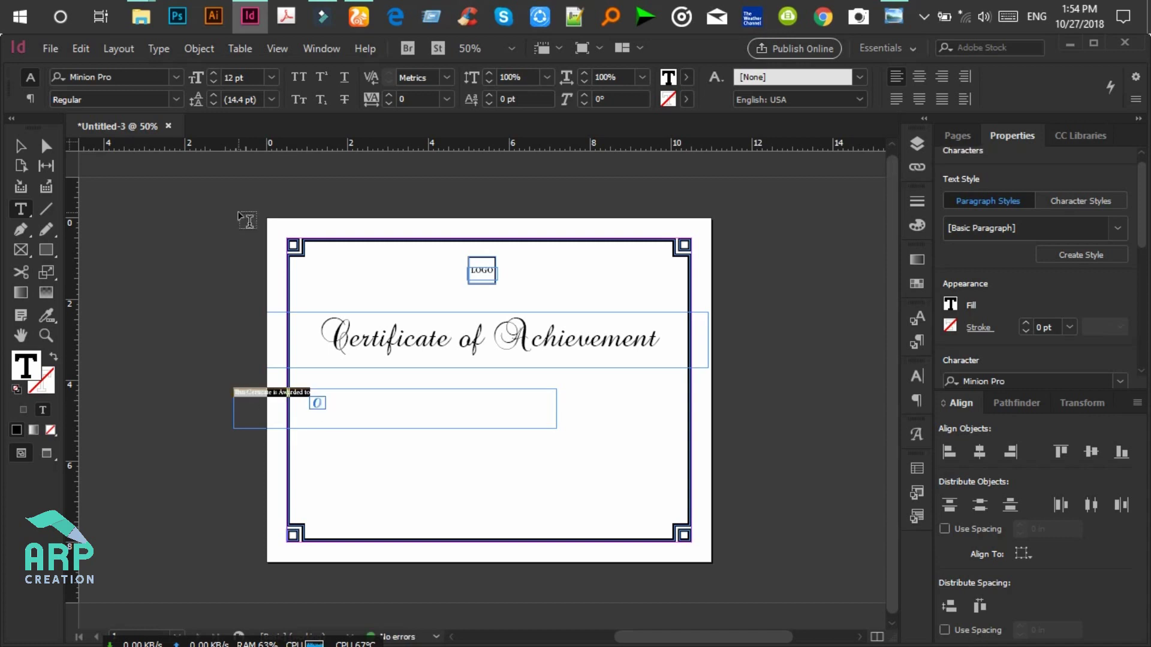
{"action": "left_click", "coordinate": [118, 76]}
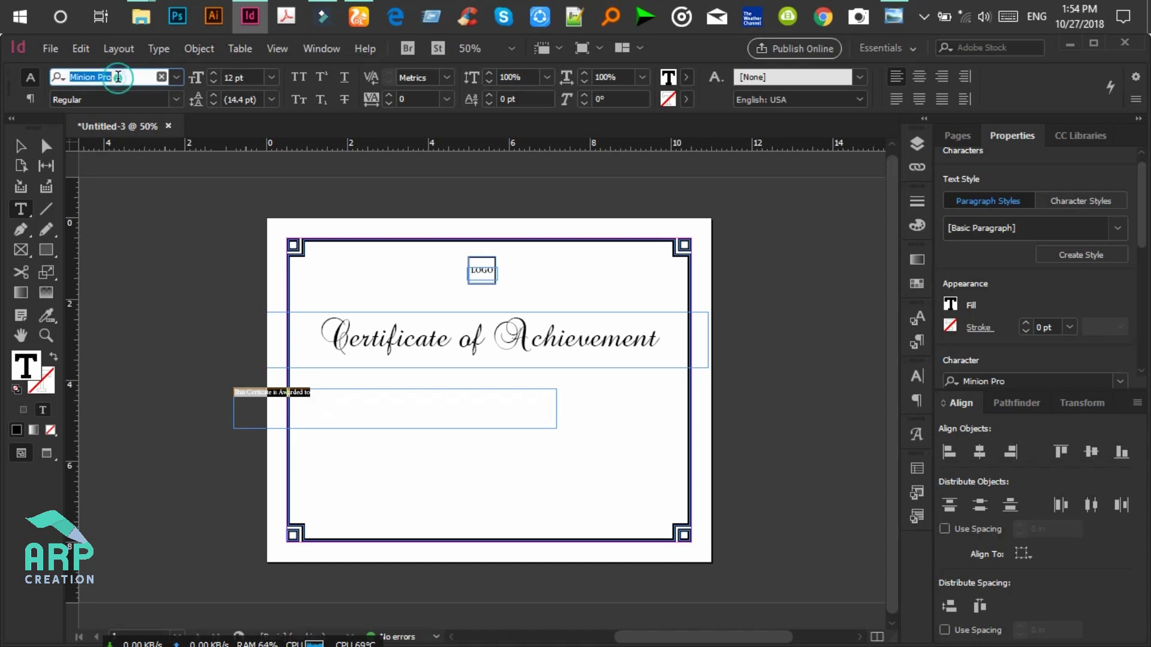
{"action": "type", "text": "certificate"}
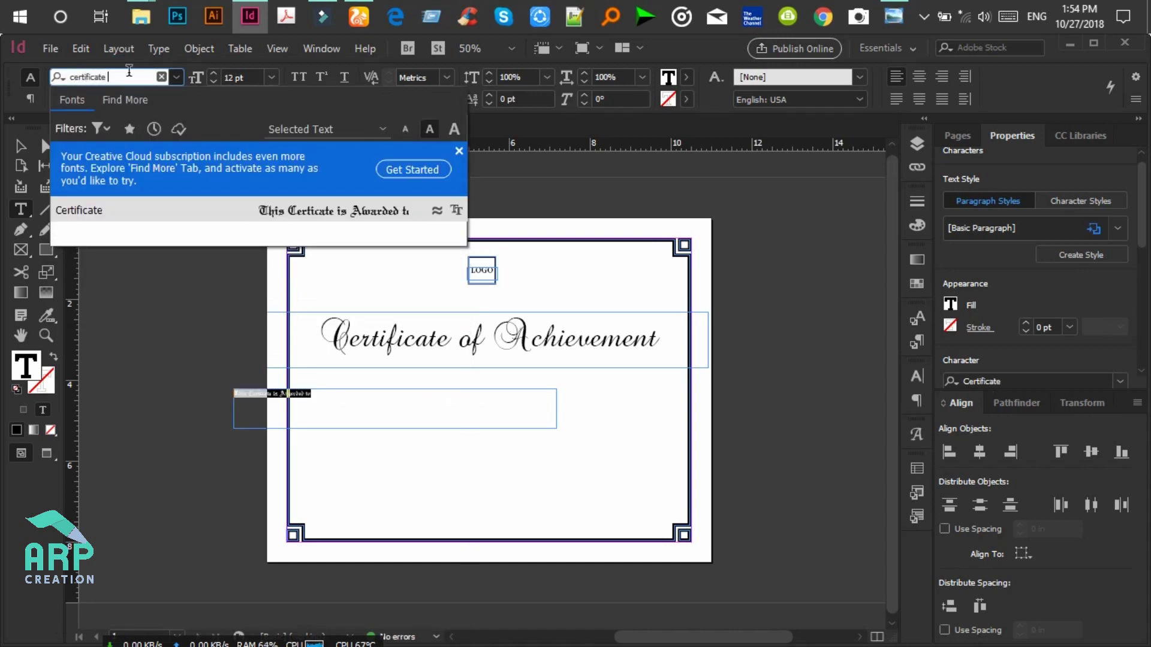
{"action": "left_click", "coordinate": [108, 216]}
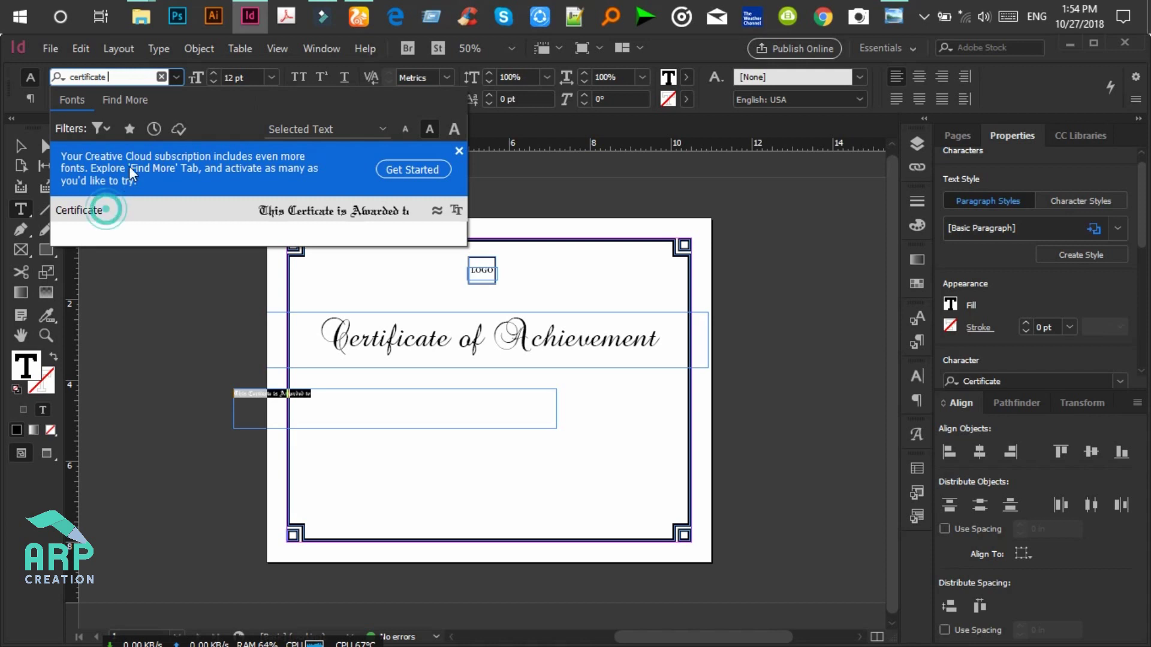
{"action": "left_click", "coordinate": [251, 78]}
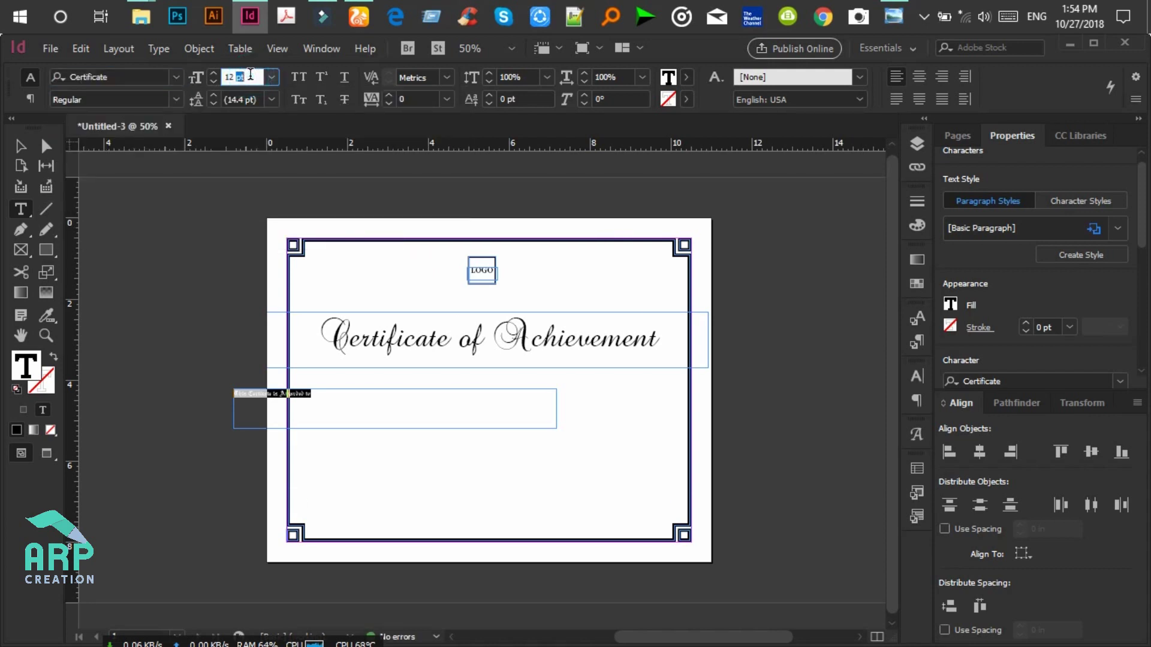
{"action": "type", "text": "29"}
{"action": "key", "text": "Return"}
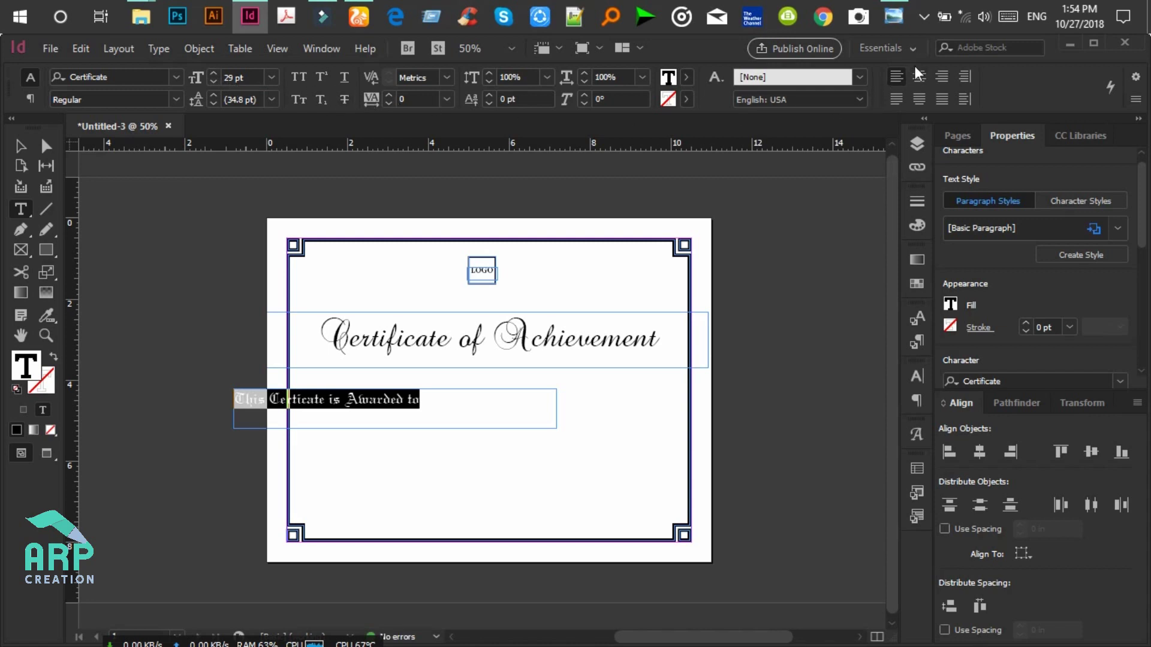
{"action": "left_click", "coordinate": [919, 81]}
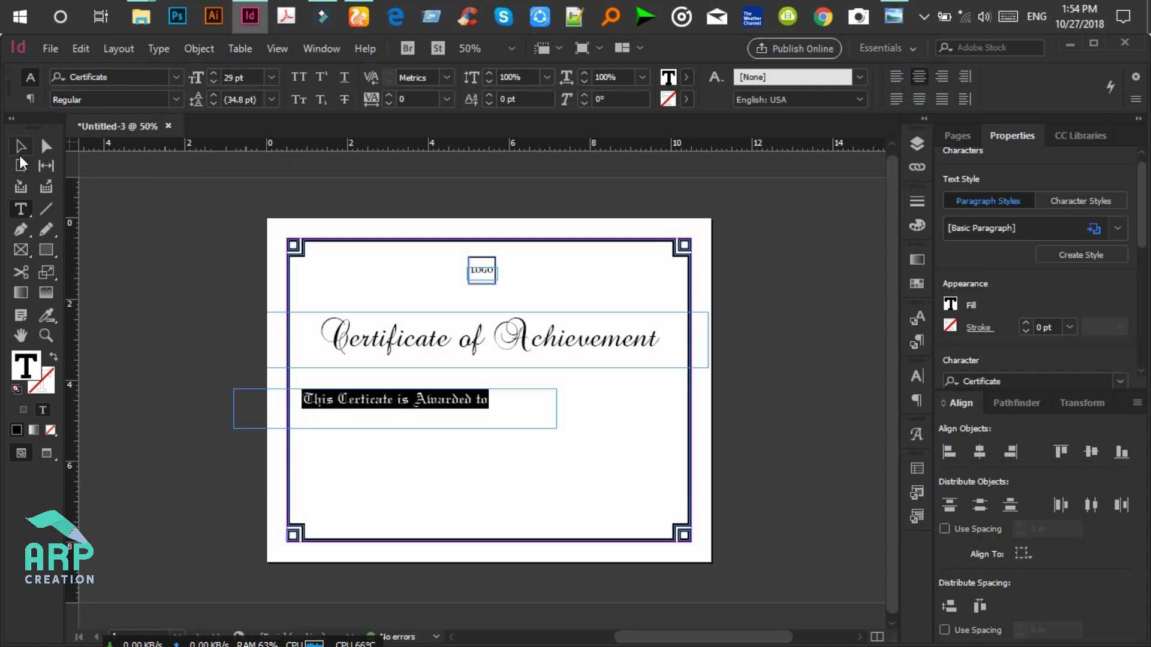
Place the awarded-to frame directly under the title, centred below the logo, and reduce its height to about 0.42 in.
{"action": "left_click", "coordinate": [452, 386]}
{"action": "key", "text": "Escape"}
{"action": "left_click_drag", "start_coordinate": [461, 399], "coordinate": [551, 389]}
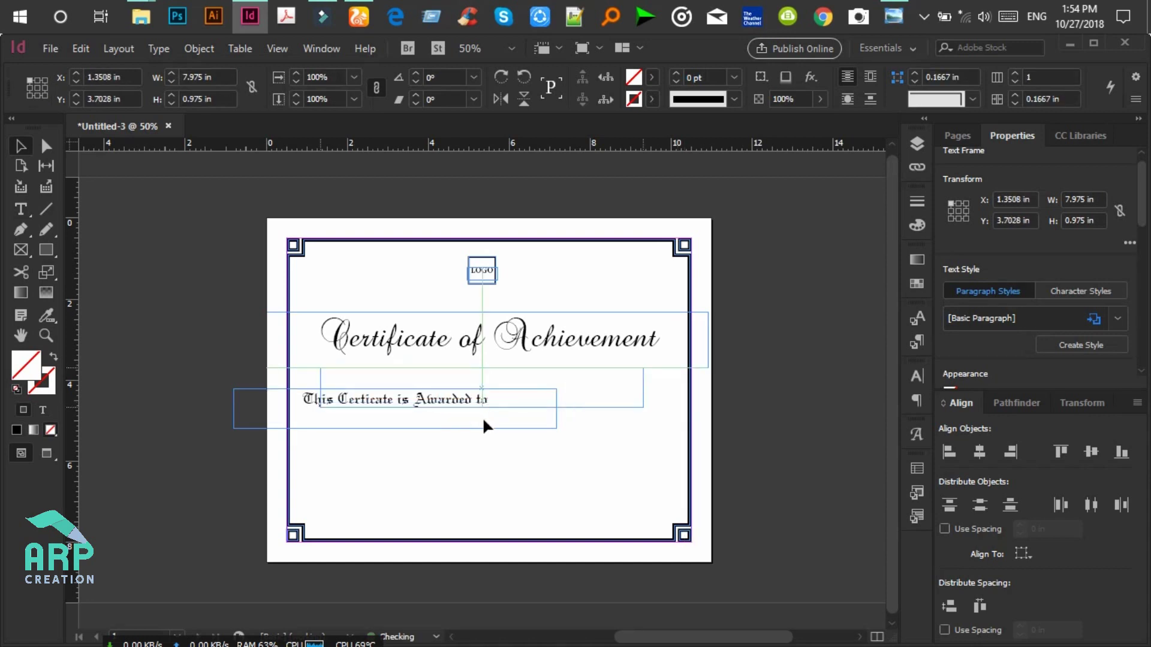
{"action": "left_click_drag", "start_coordinate": [482, 409], "coordinate": [489, 386]}
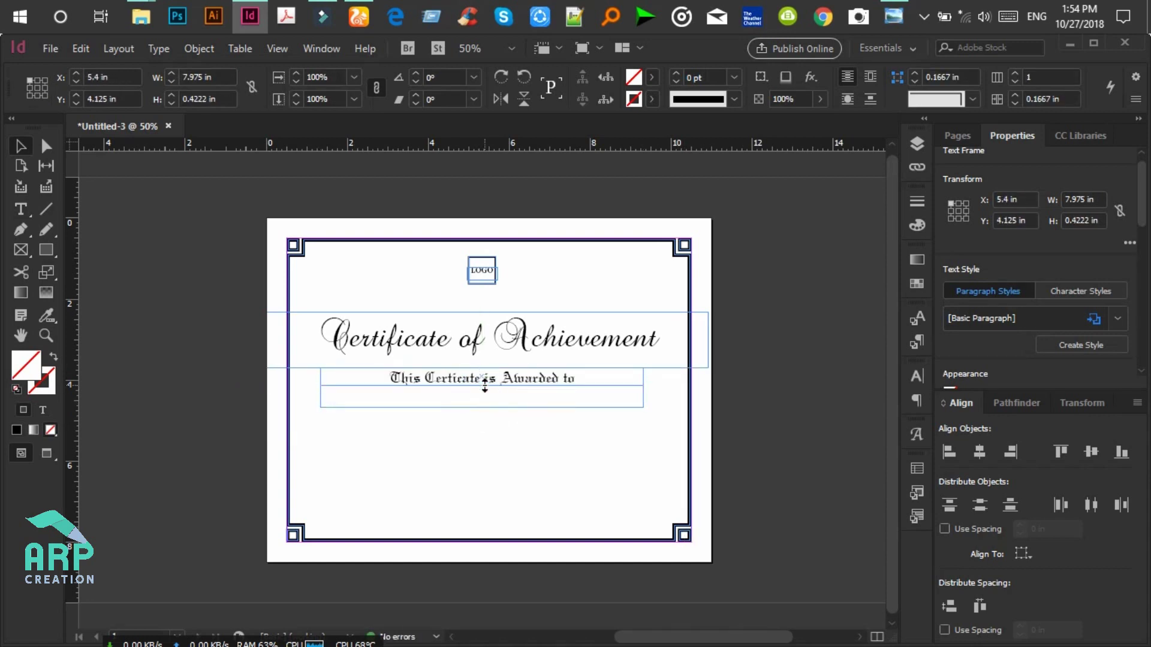
{"action": "left_click", "coordinate": [667, 403]}
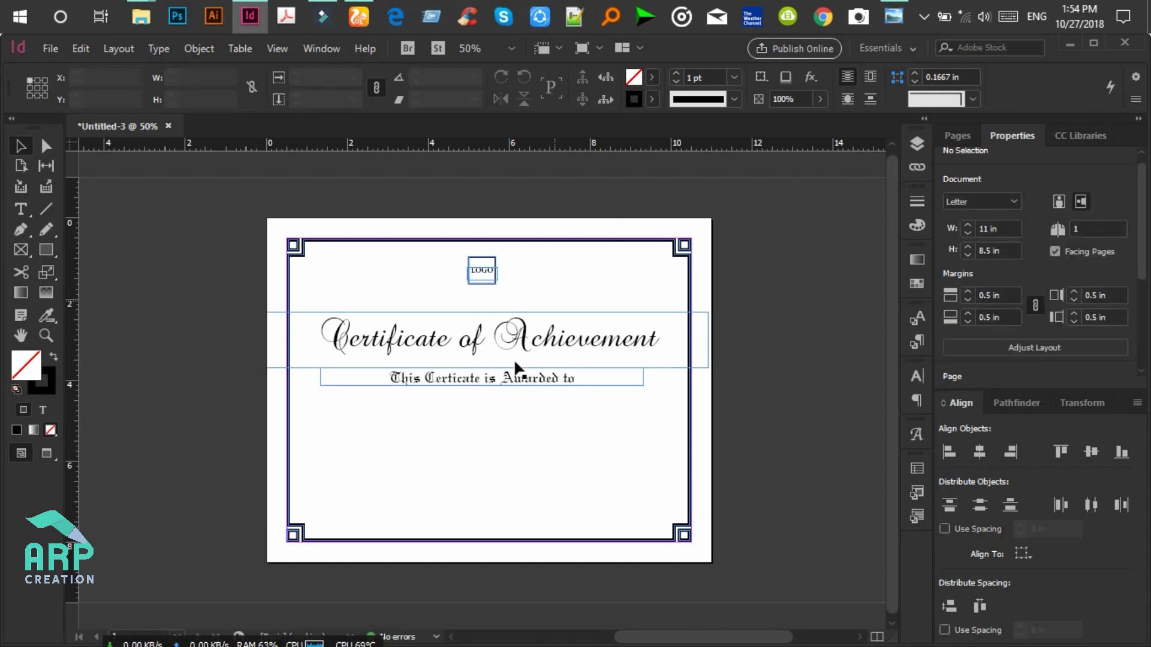
Nudge the title and awarded-to frames together slightly upwards and rightwards to an X position of 0.05 in.
{"action": "left_click_drag", "start_coordinate": [635, 426], "coordinate": [359, 307]}
{"action": "key", "text": "Up"}
{"action": "key", "text": "Up"}
{"action": "key", "text": "Up"}
{"action": "key", "text": "Up"}
{"action": "key", "text": "Up"}
{"action": "key", "text": "Up"}
{"action": "key", "text": "Up"}
{"action": "key", "text": "Up"}
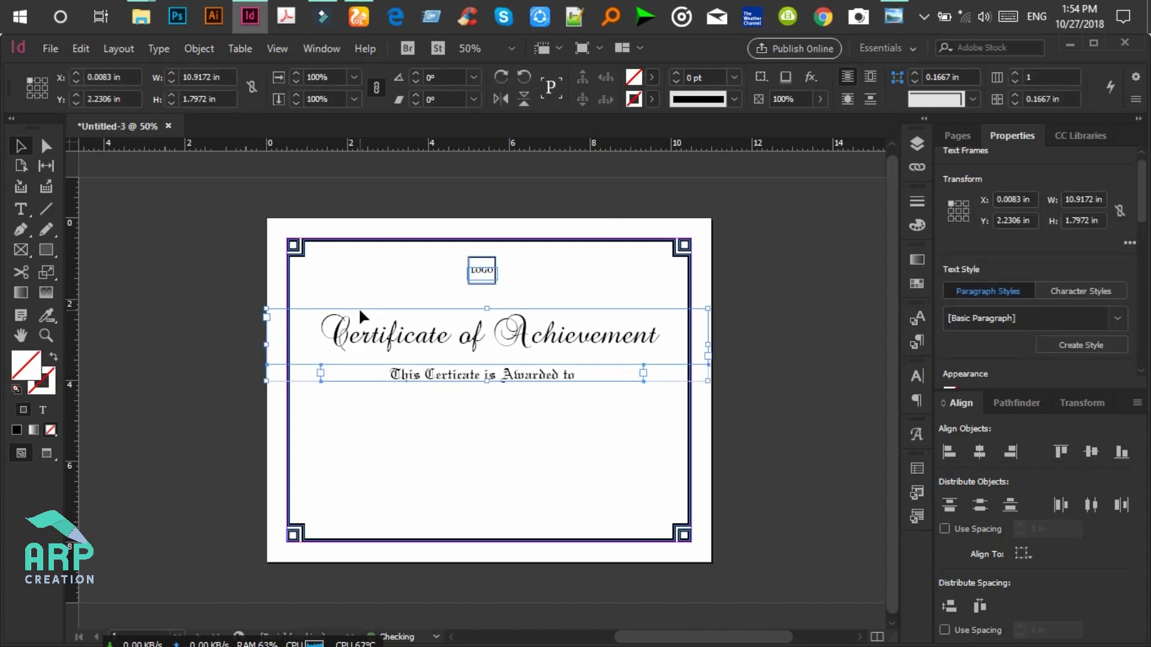
{"action": "key", "text": "Up"}
{"action": "key", "text": "Up"}
{"action": "key", "text": "Up"}
{"action": "key", "text": "Up"}
{"action": "key", "text": "Up"}
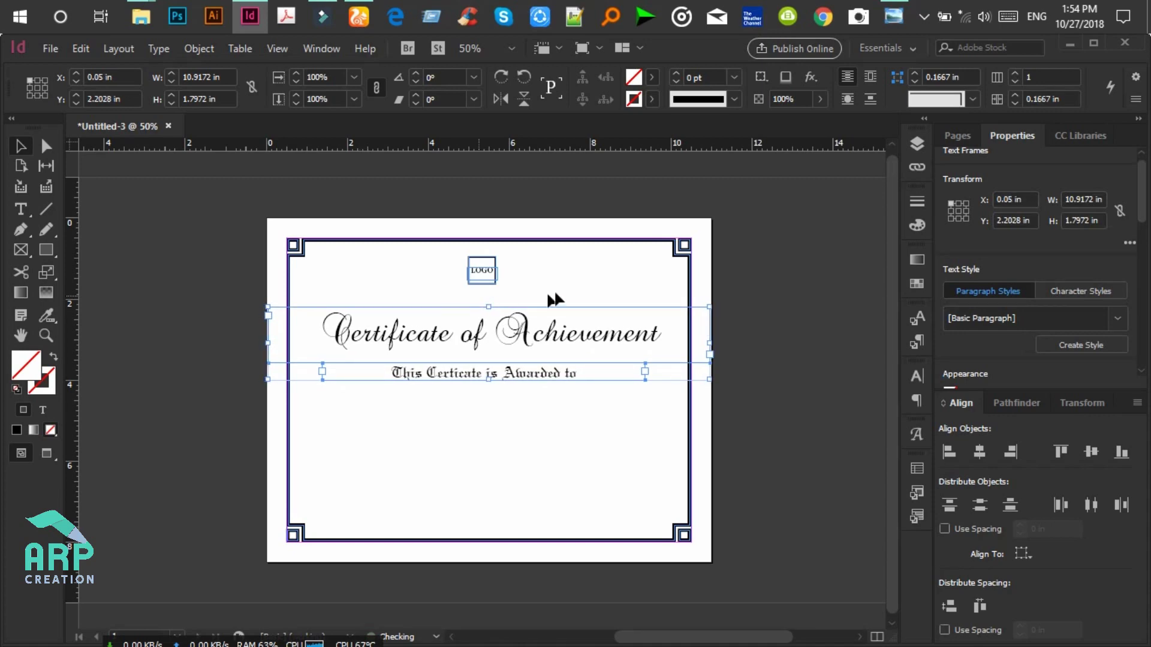
{"action": "key", "text": "Right"}
{"action": "left_click", "coordinate": [602, 267]}
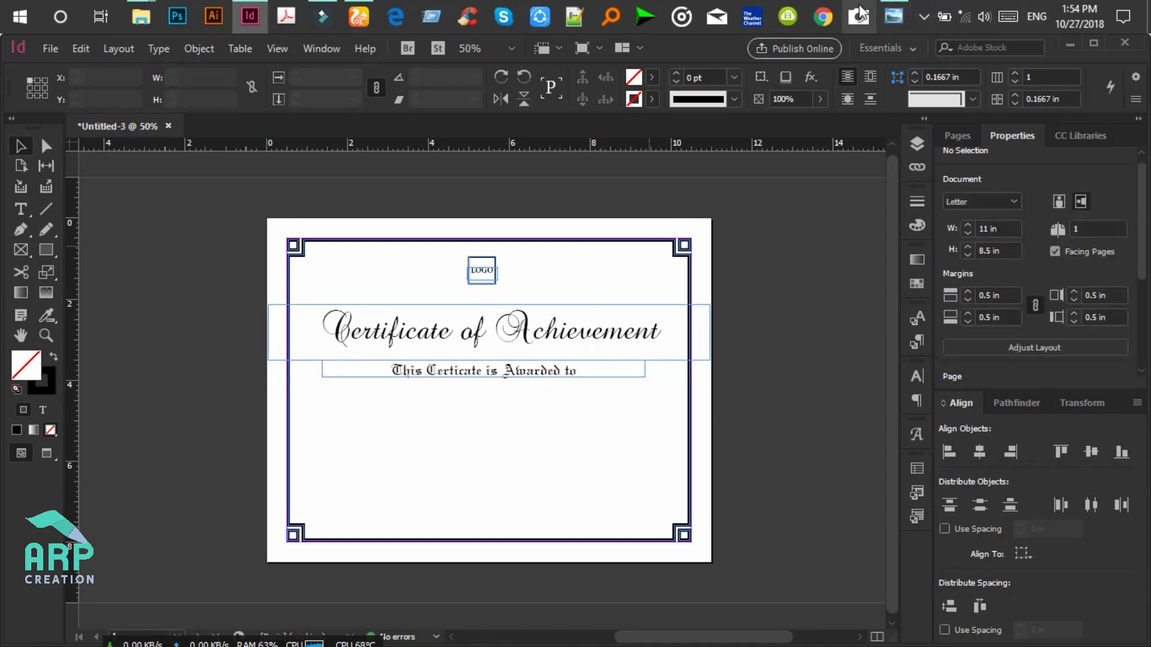
Check the reference certificate Preview.jpg in Windows Photo Viewer, then return to the InDesign layout.
{"action": "key", "text": "alt+Tab"}
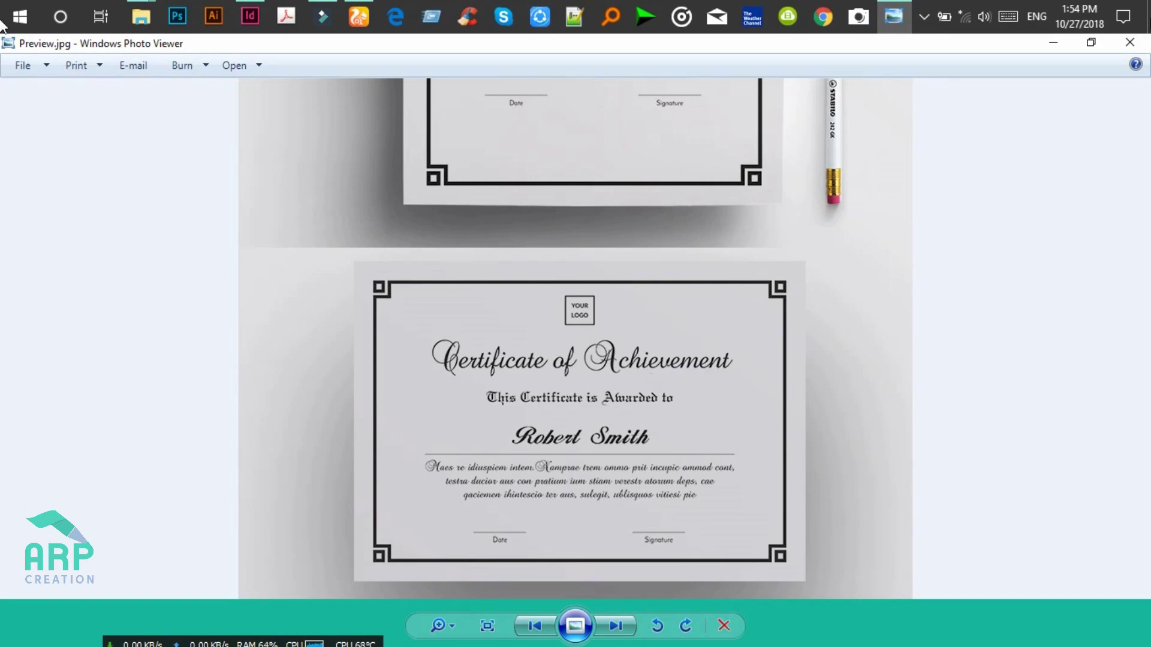
{"action": "left_click", "coordinate": [1052, 43]}
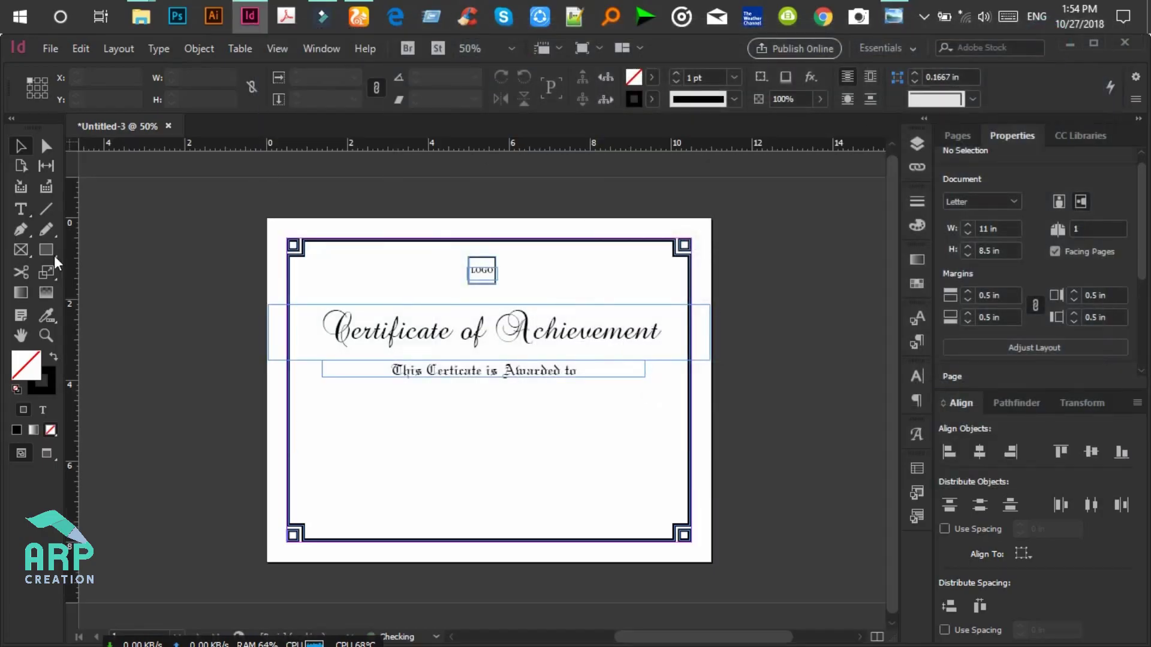
Create a text frame about 8.5 in wide and 0.98 in high below the awarded-to line and enter the recipient's full name.
{"action": "left_click", "coordinate": [20, 208]}
{"action": "left_click_drag", "start_coordinate": [270, 407], "coordinate": [612, 446]}
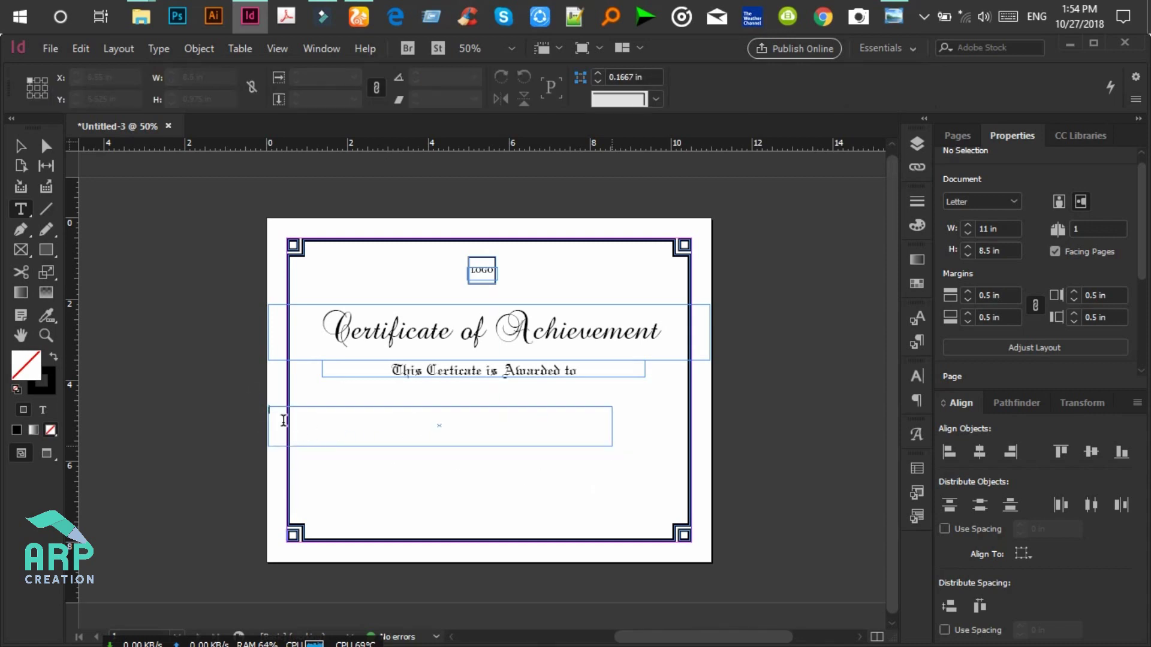
{"action": "type", "text": "Rd"}
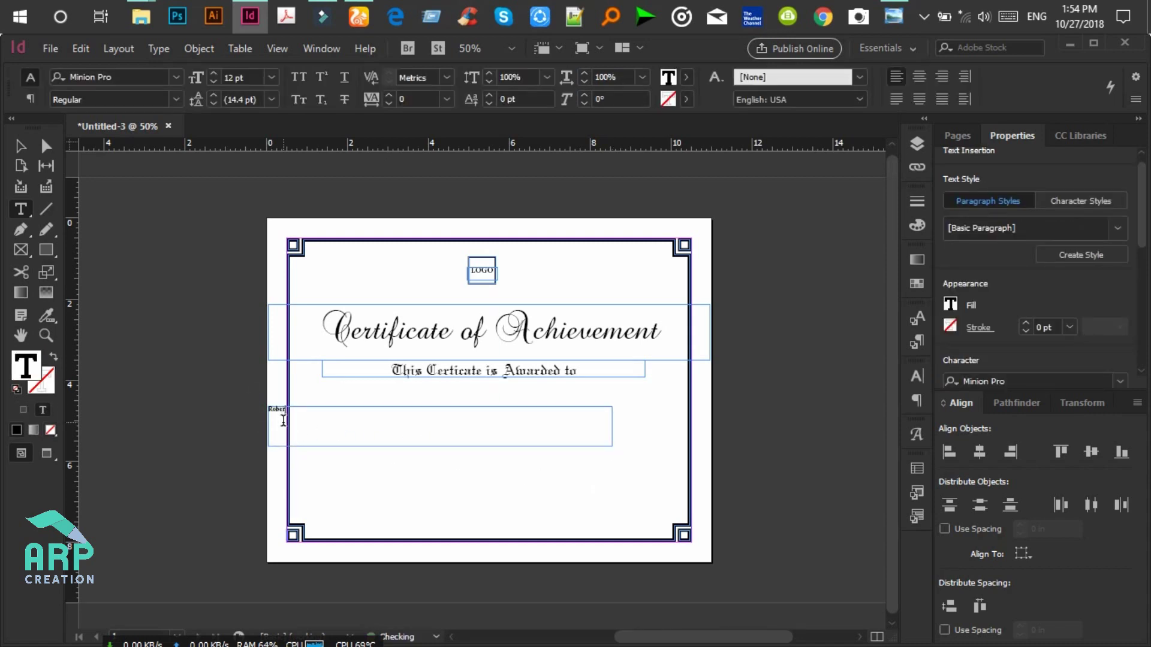
Set the recipient's name in the Excalibur Script font.
{"action": "triple_click", "coordinate": [283, 420]}
{"action": "left_click", "coordinate": [98, 77]}
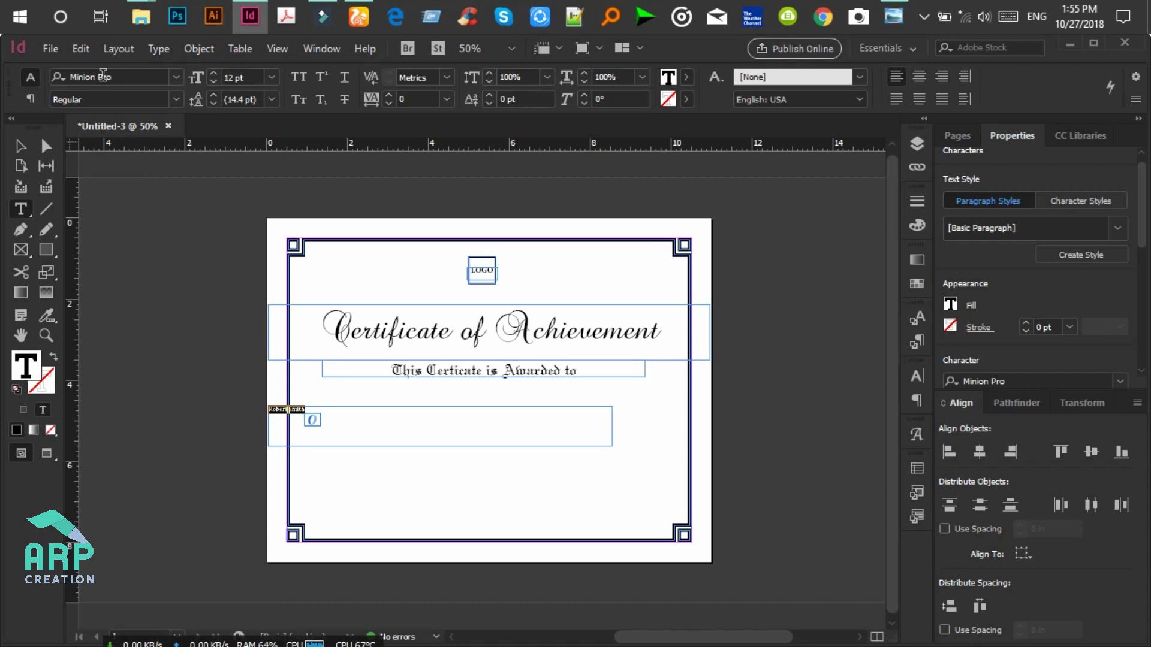
{"action": "left_click", "coordinate": [104, 76]}
{"action": "type", "text": "ex"}
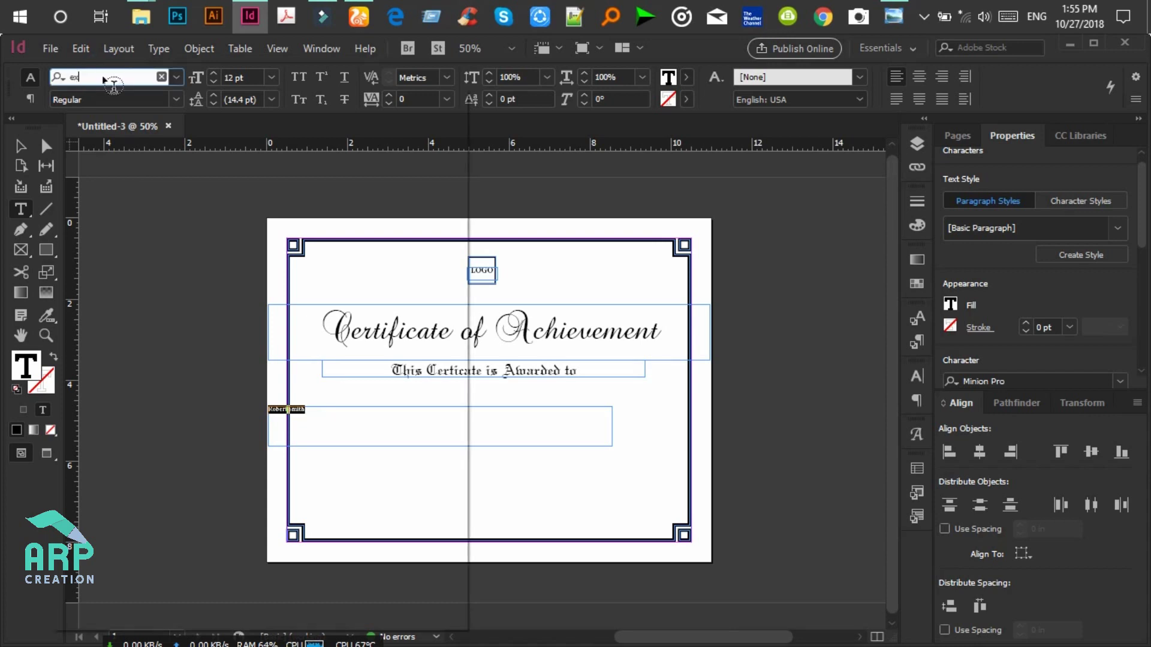
{"action": "left_click", "coordinate": [103, 77]}
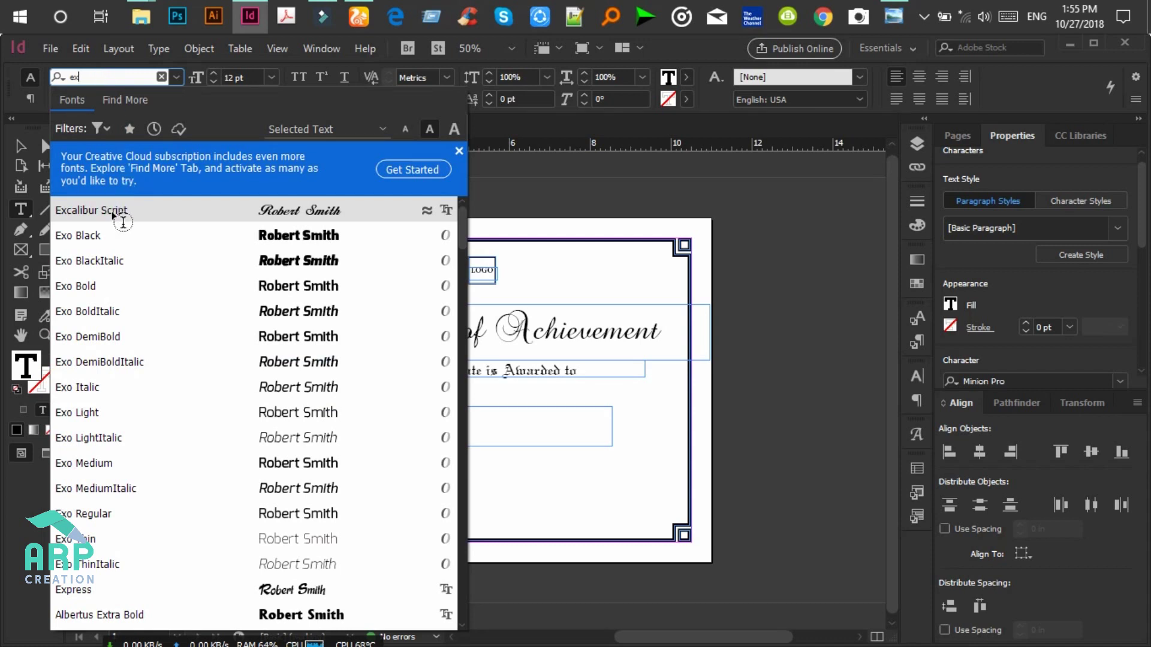
{"action": "type", "text": "calibur"}
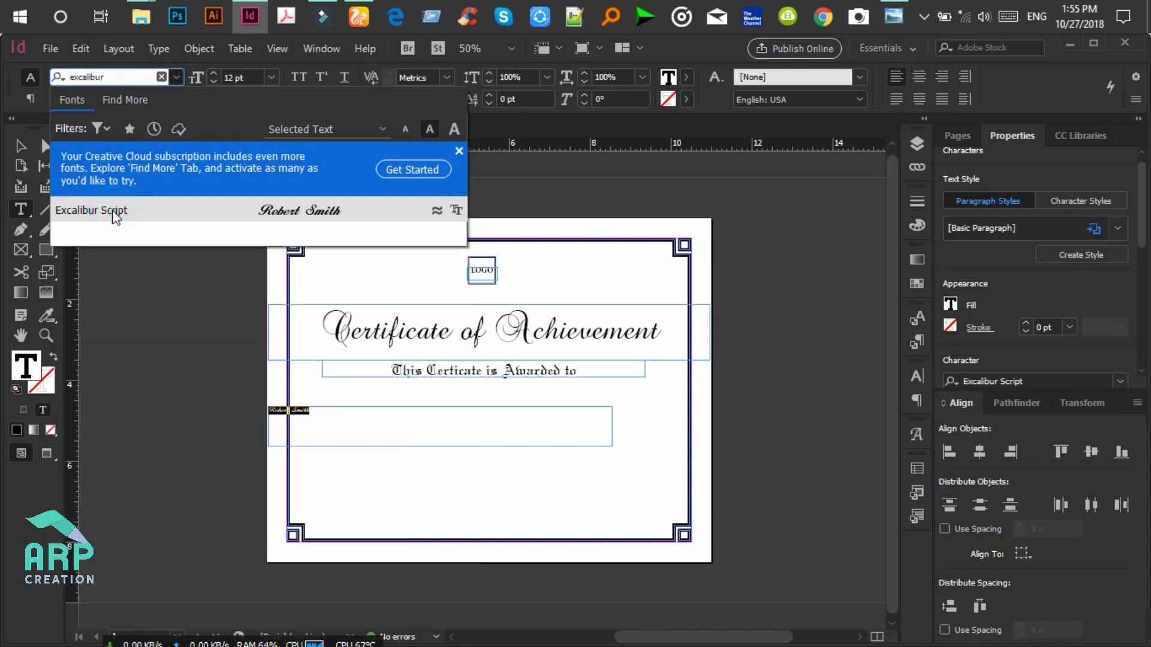
{"action": "left_click", "coordinate": [112, 210]}
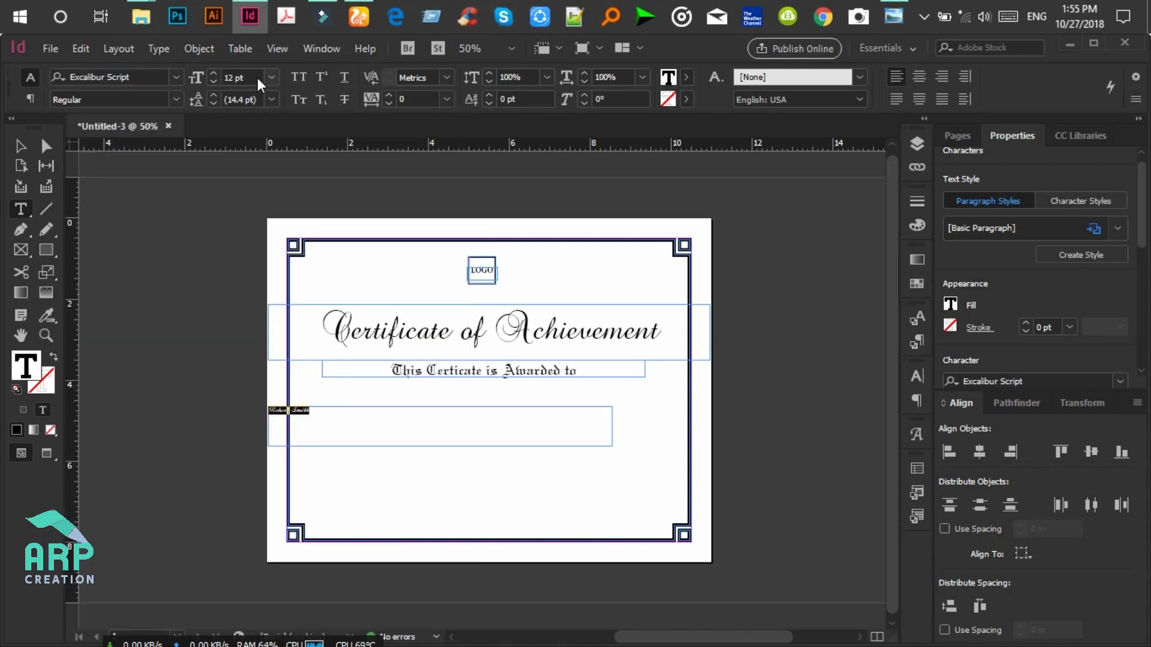
Set the recipient's name to 42 pt and centre it in its frame.
{"action": "left_click", "coordinate": [220, 77]}
{"action": "double_click", "coordinate": [253, 78]}
{"action": "type", "text": "42"}
{"action": "key", "text": "Return"}
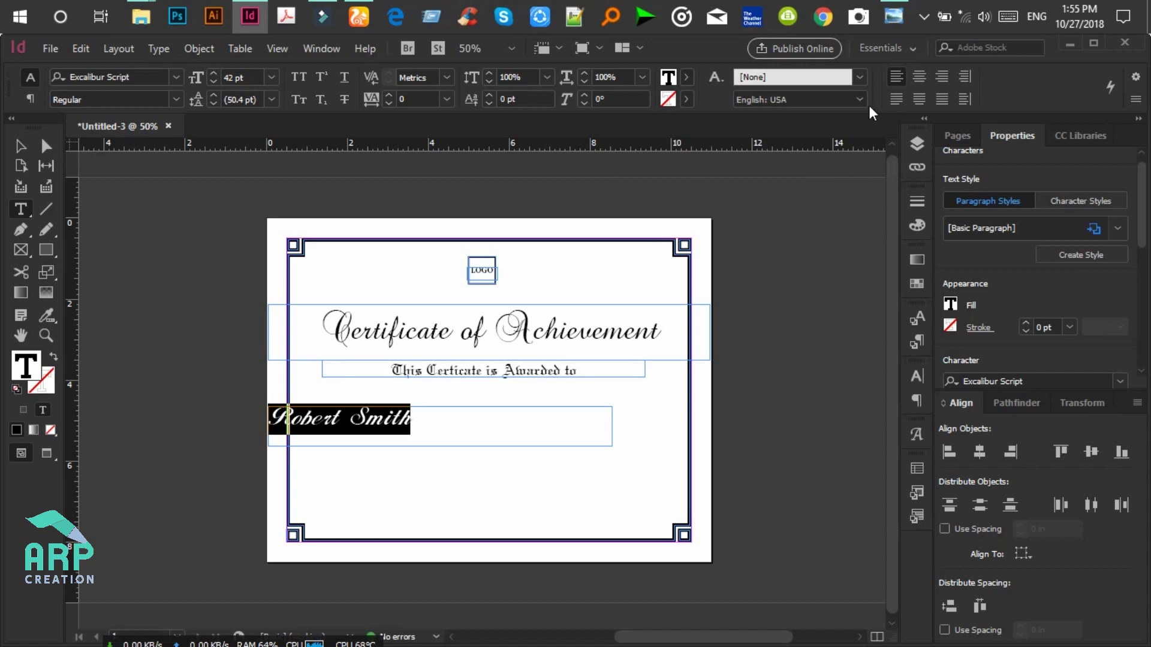
{"action": "left_click", "coordinate": [919, 77]}
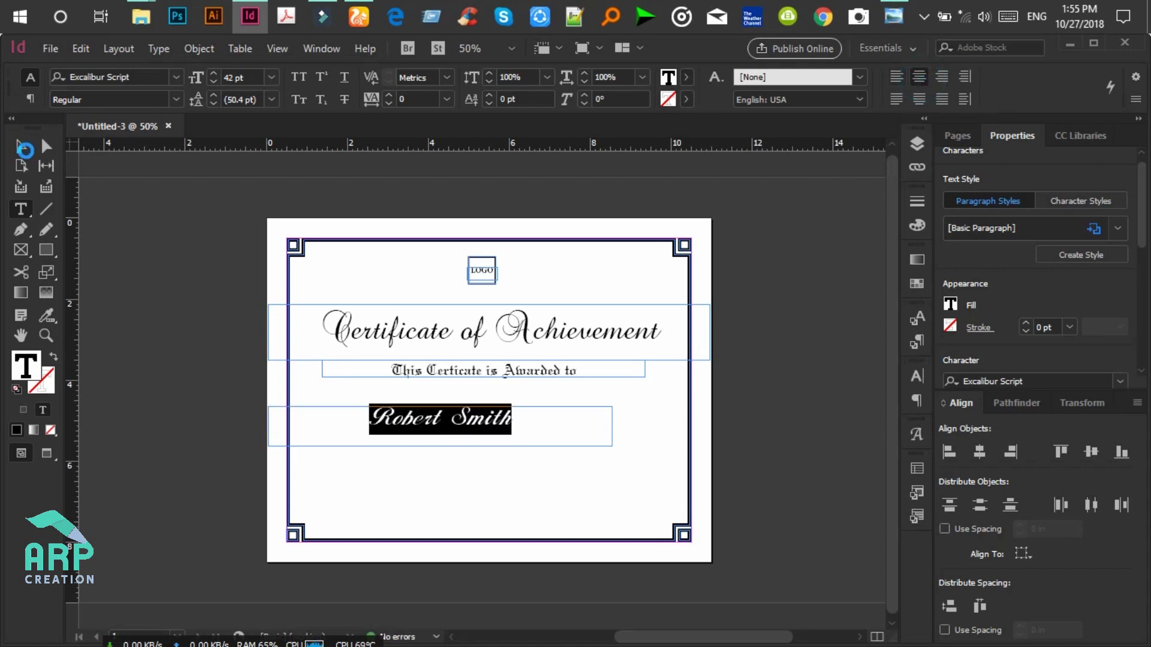
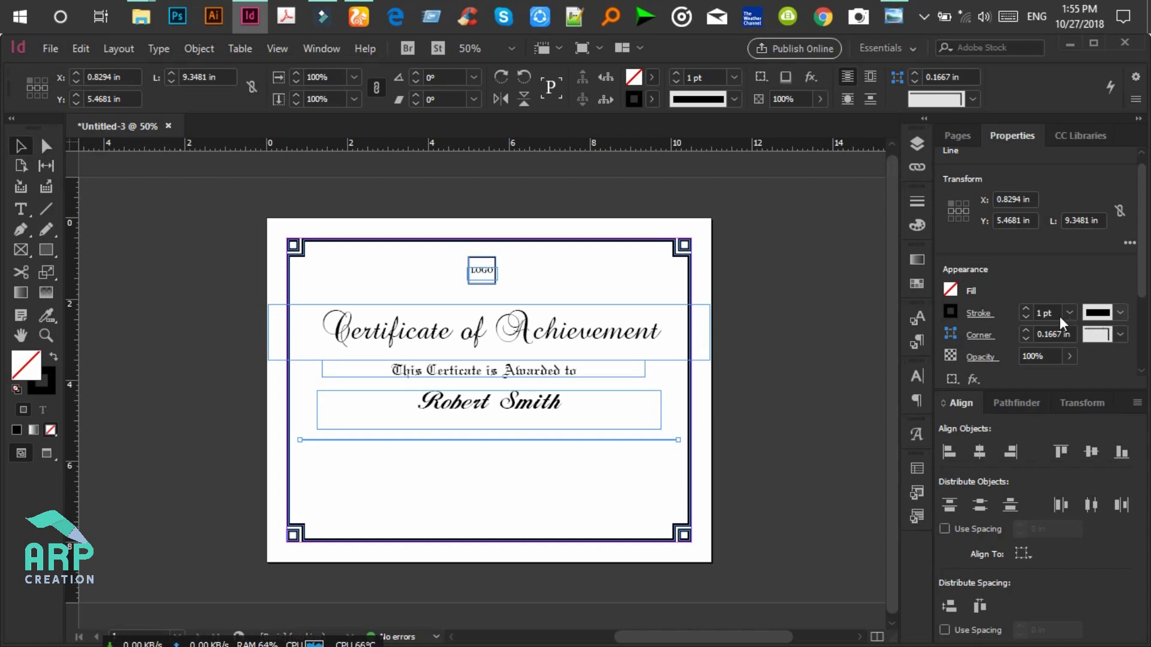
Set the stroke weight of the horizontal line below the recipient's name to 0.5 pt.
{"action": "left_click", "coordinate": [1067, 314]}
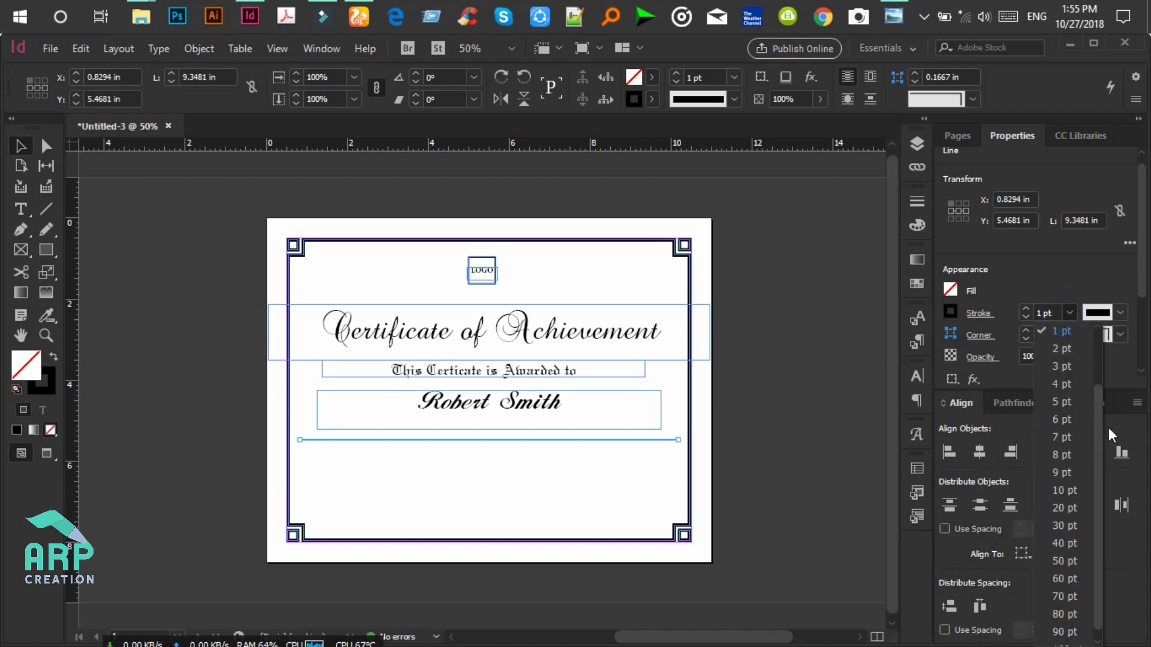
{"action": "mouse_move", "coordinate": [1098, 408]}
{"action": "left_mouse_down"}
{"action": "mouse_move", "coordinate": [1096, 379]}
{"action": "mouse_move", "coordinate": [1074, 354]}
{"action": "left_mouse_up"}
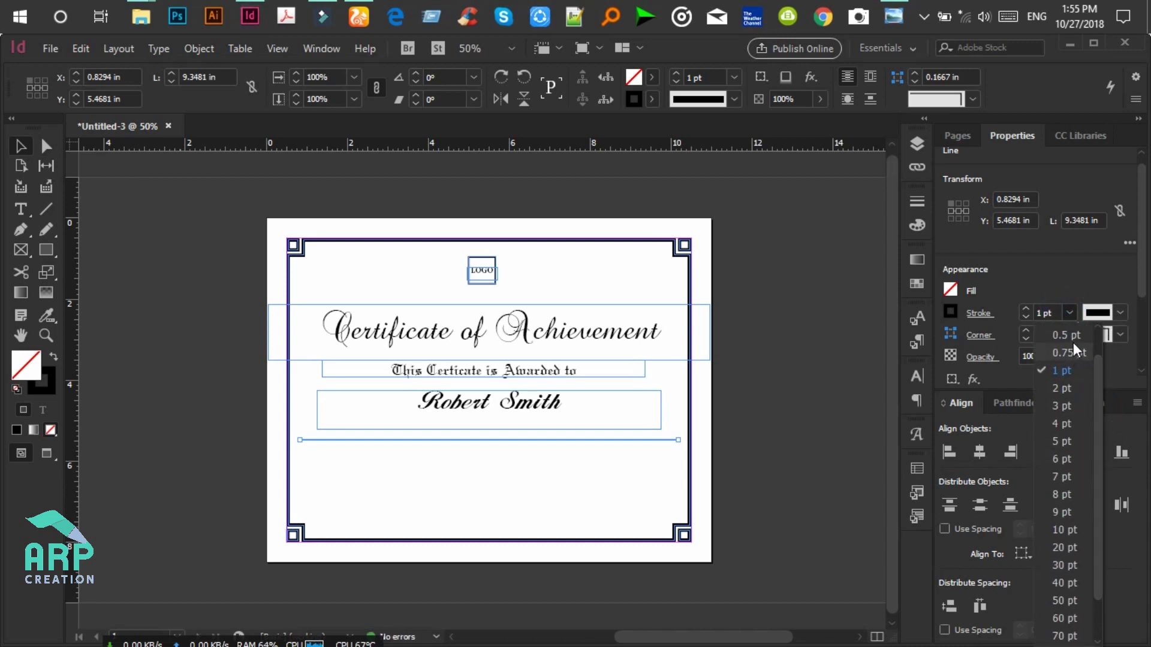
{"action": "left_click", "coordinate": [1072, 340]}
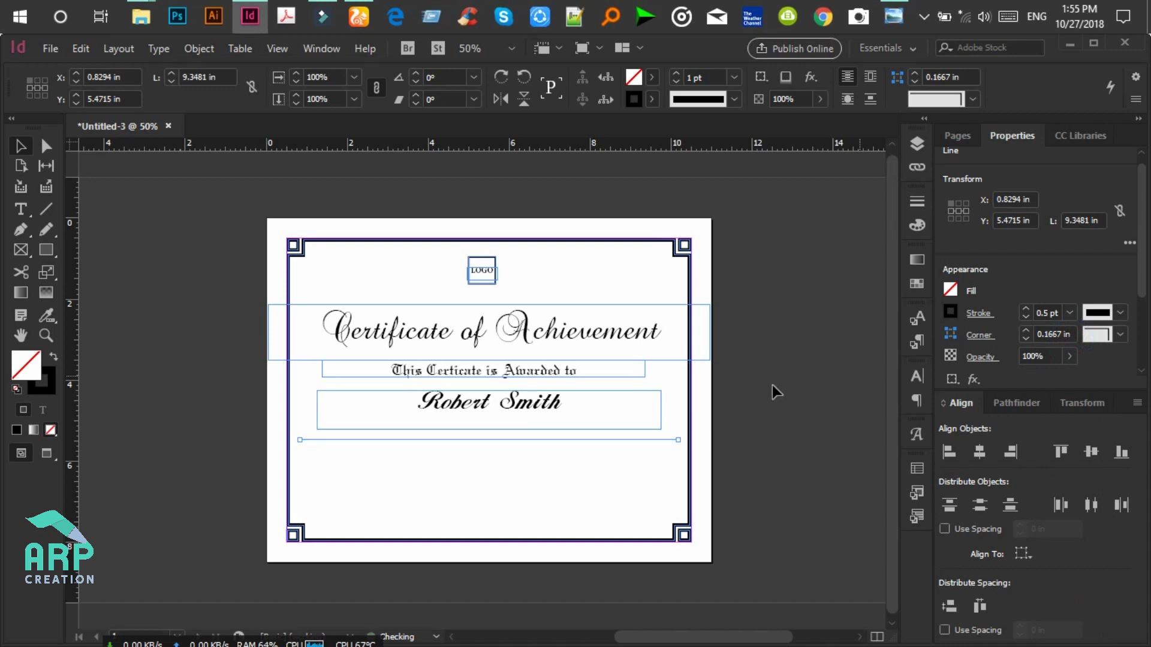
Set the stroke weight of the horizontal line below the recipient's name to 0.75 pt.
{"action": "left_click", "coordinate": [162, 300]}
{"action": "left_click_drag", "start_coordinate": [576, 460], "coordinate": [519, 433]}
{"action": "left_click", "coordinate": [1069, 311]}
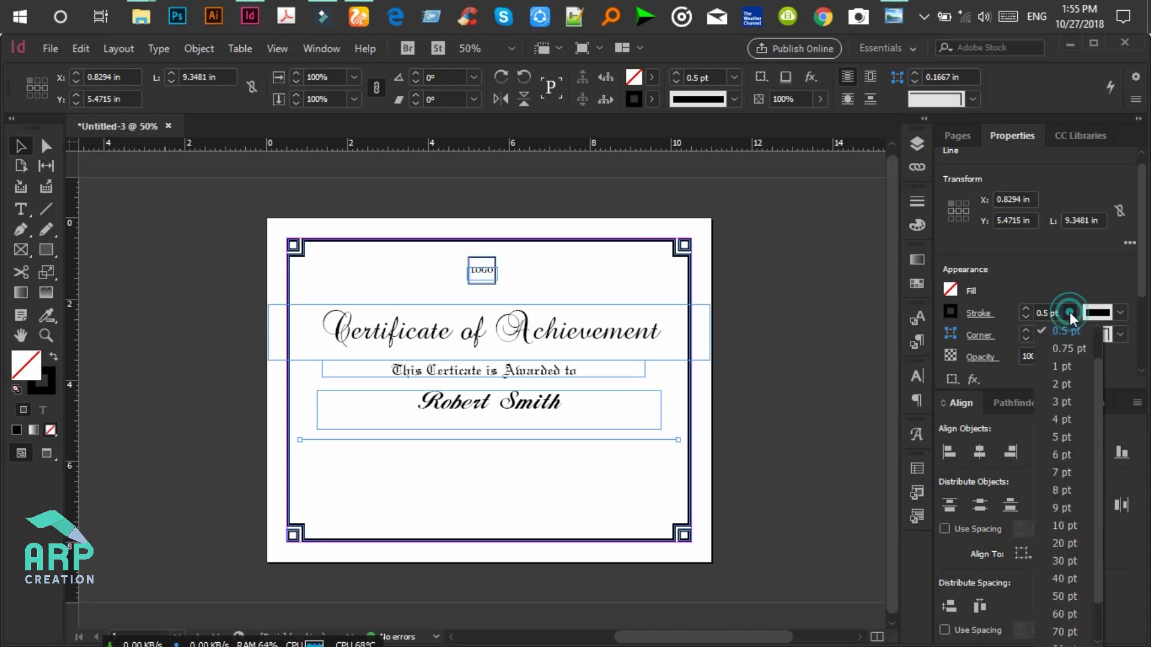
{"action": "left_click", "coordinate": [1069, 352]}
{"action": "left_click", "coordinate": [596, 472]}
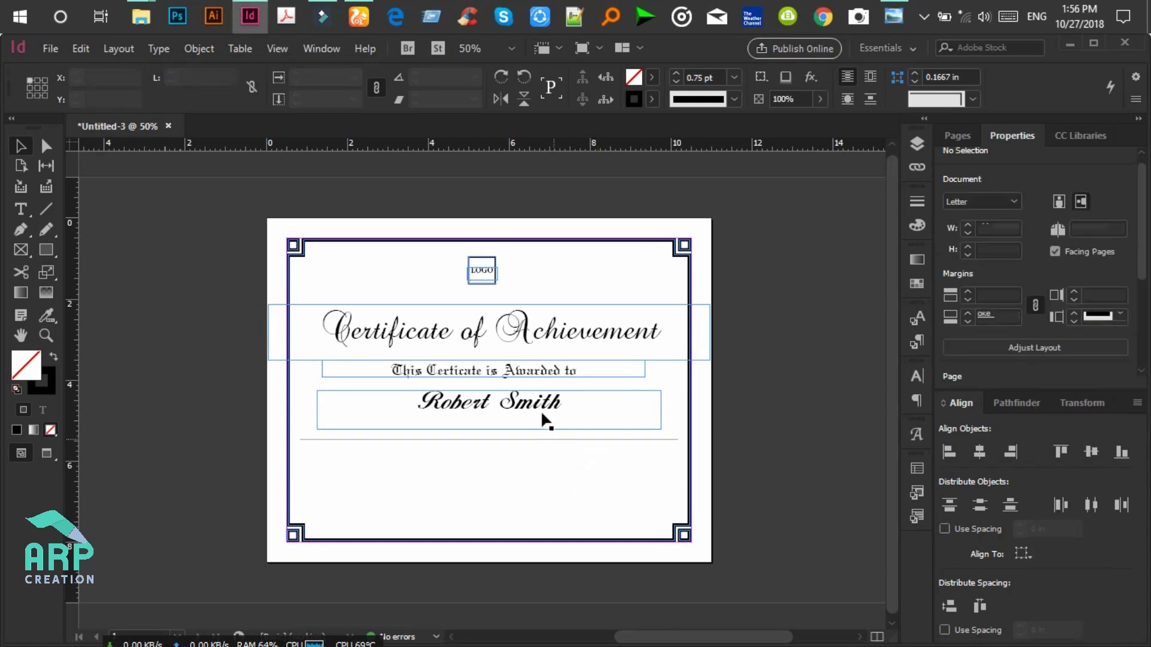
Raise the lower edge of the recipient's name frame so it fits closely around the text.
{"action": "left_click", "coordinate": [303, 411]}
{"action": "left_click", "coordinate": [303, 407]}
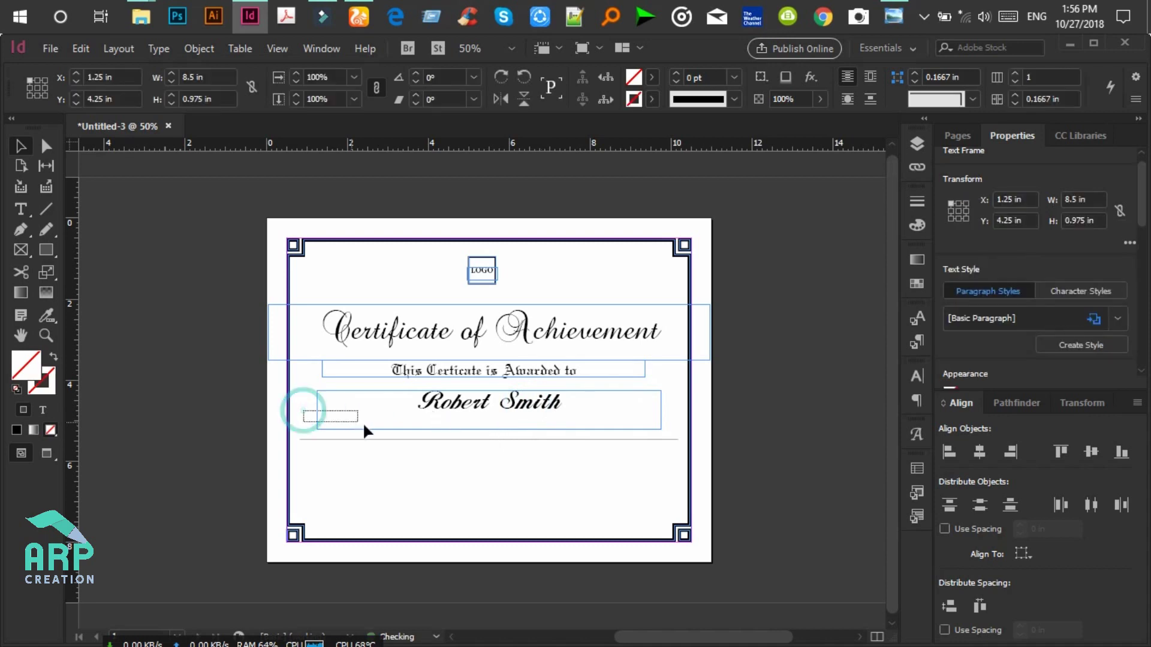
{"action": "left_click_drag", "start_coordinate": [484, 429], "coordinate": [488, 414]}
{"action": "left_click", "coordinate": [571, 473]}
Move the horizontal line up to a Y position of about 4.94 in, just beneath the recipient's name frame.
{"action": "left_click", "coordinate": [509, 438]}
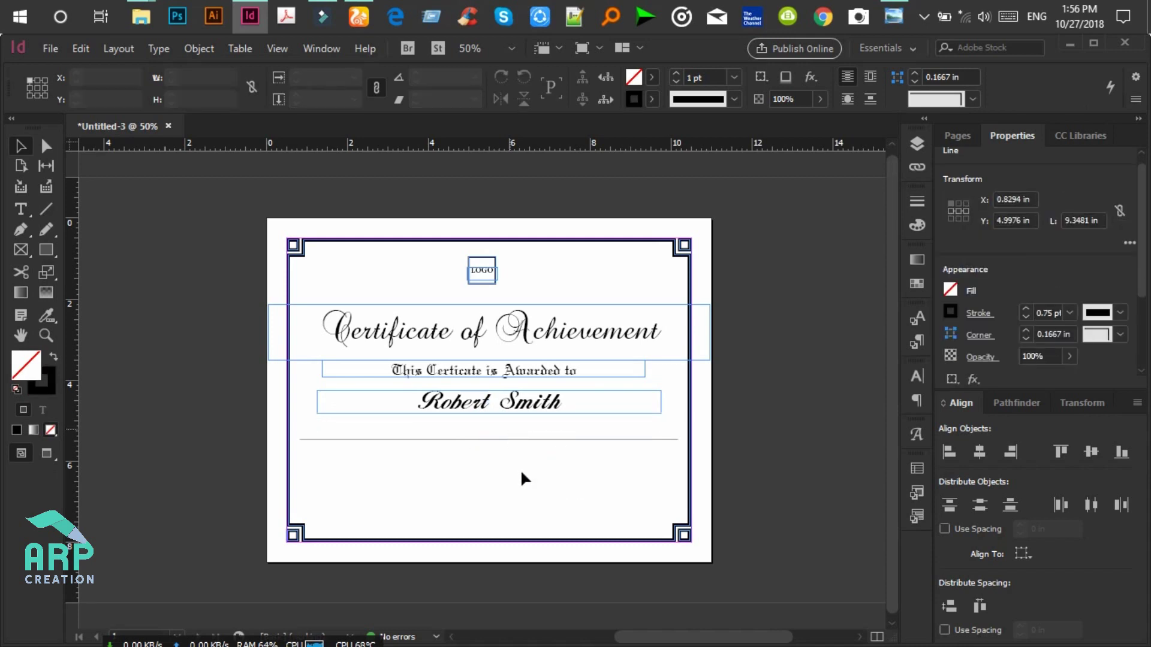
{"action": "key", "text": "shift+Up"}
{"action": "key", "text": "shift+Up"}
{"action": "key", "text": "shift+Up"}
{"action": "key", "text": "shift+Up"}
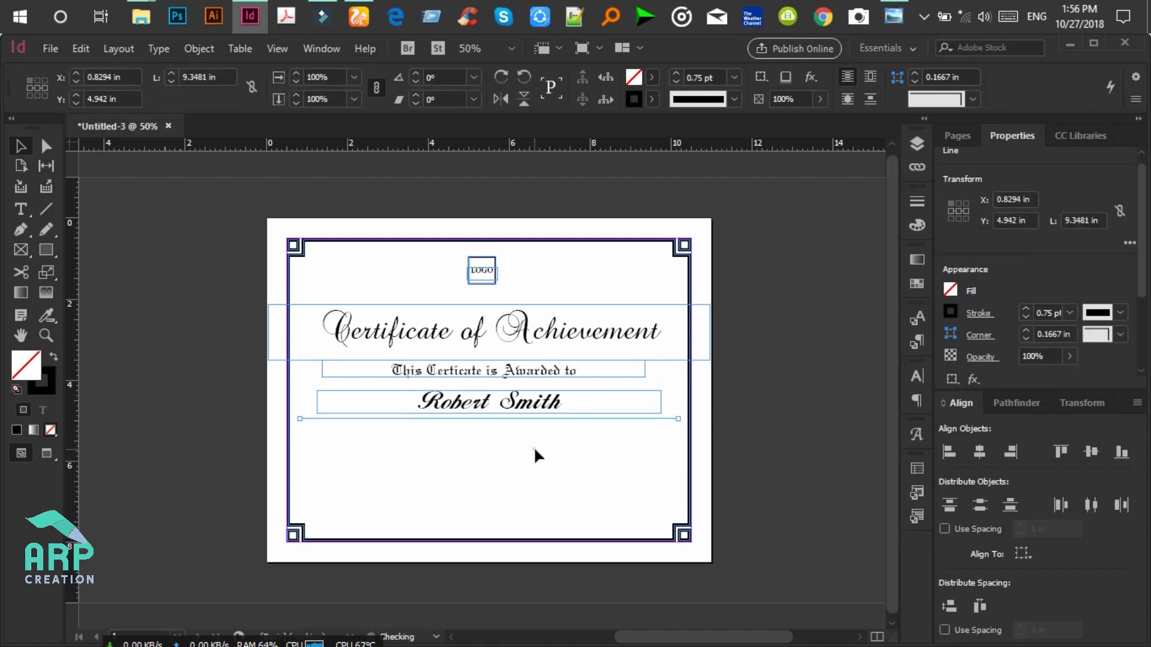
Deselect the line and hide the frame edges on the certificate.
{"action": "left_click", "coordinate": [533, 446]}
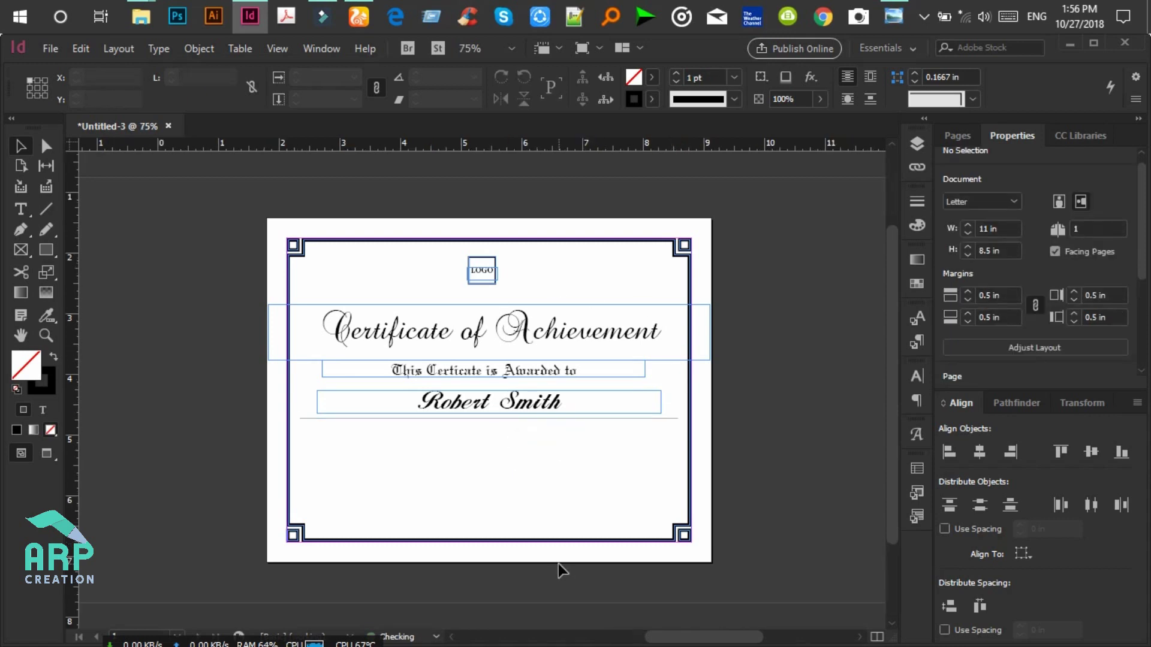
{"action": "key", "text": "ctrl+equal"}
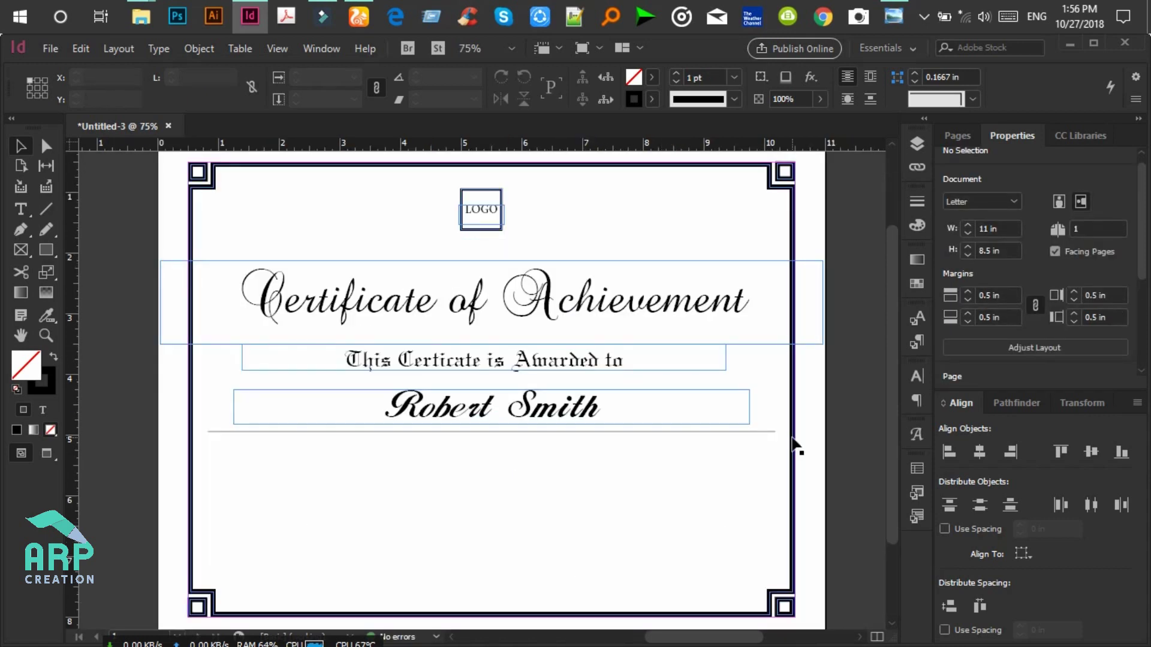
{"action": "key", "text": "ctrl+h"}
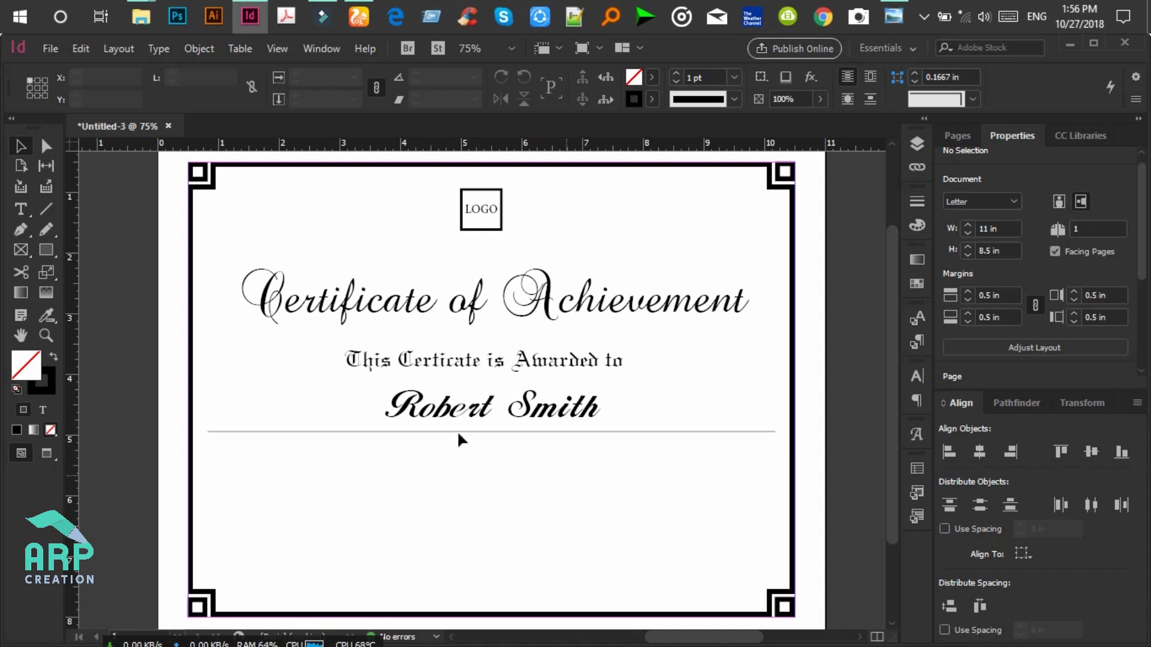
Create a text frame spanning nearly the full page width below the horizontal line and fill it with placeholder text.
{"action": "left_click", "coordinate": [18, 207]}
{"action": "left_click_drag", "start_coordinate": [154, 451], "coordinate": [810, 540]}
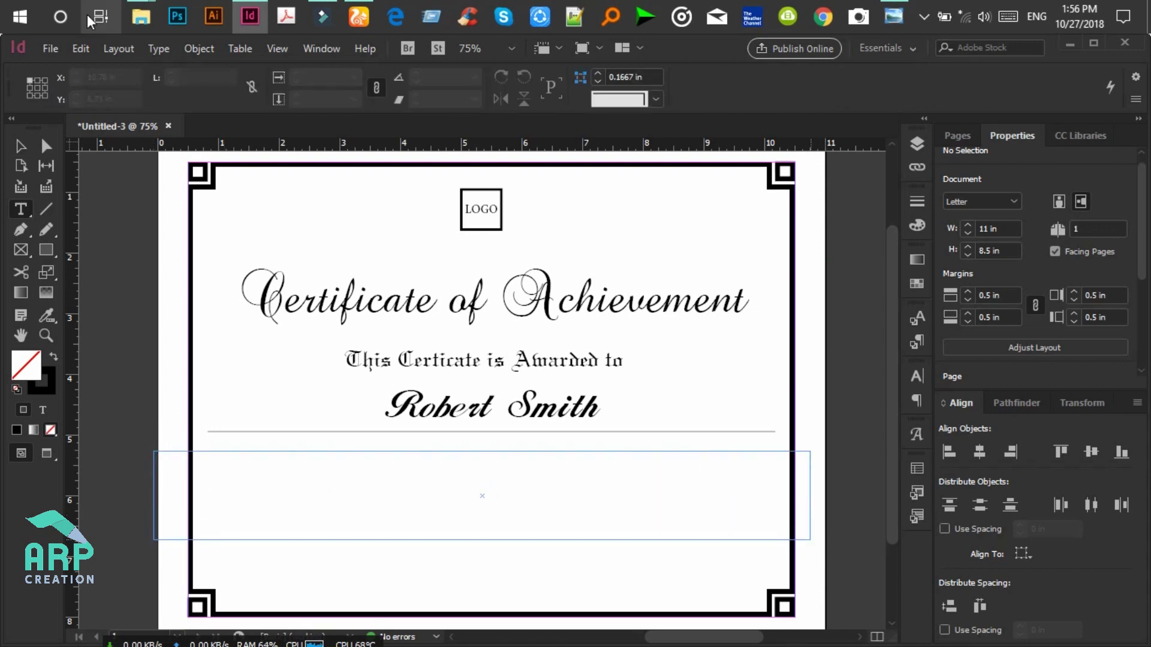
{"action": "left_click", "coordinate": [157, 48]}
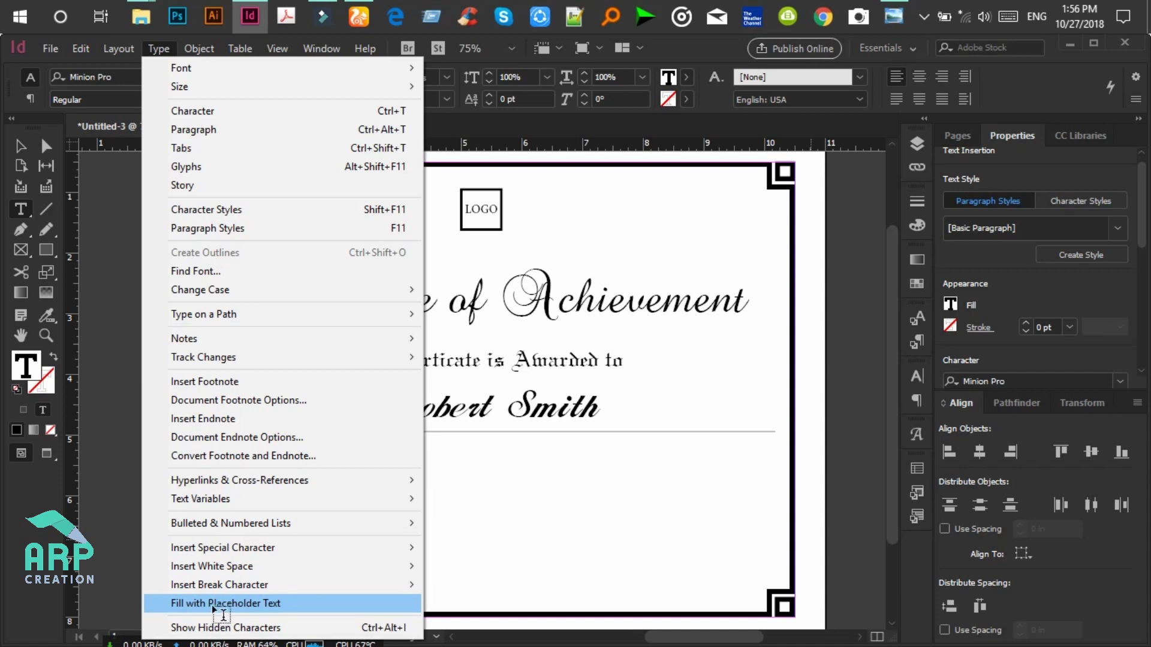
{"action": "left_click", "coordinate": [211, 605]}
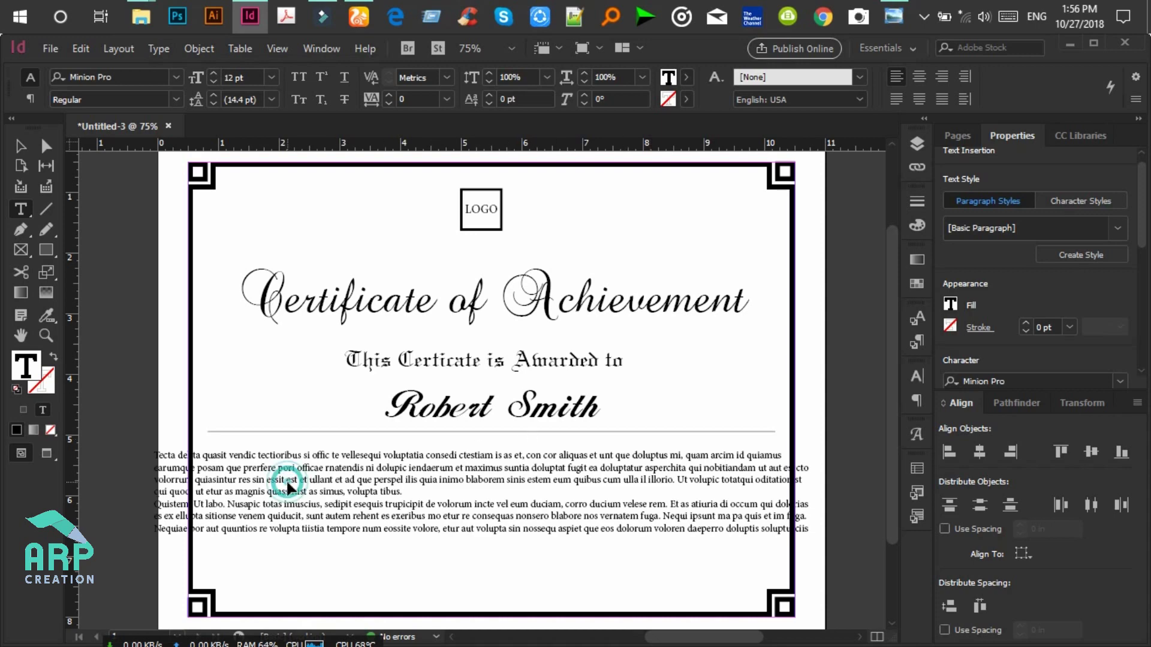
{"action": "key", "text": "ctrl+a"}
{"action": "left_click", "coordinate": [111, 75]}
{"action": "key", "text": "BackSpace"}
{"action": "type", "text": "josif"}
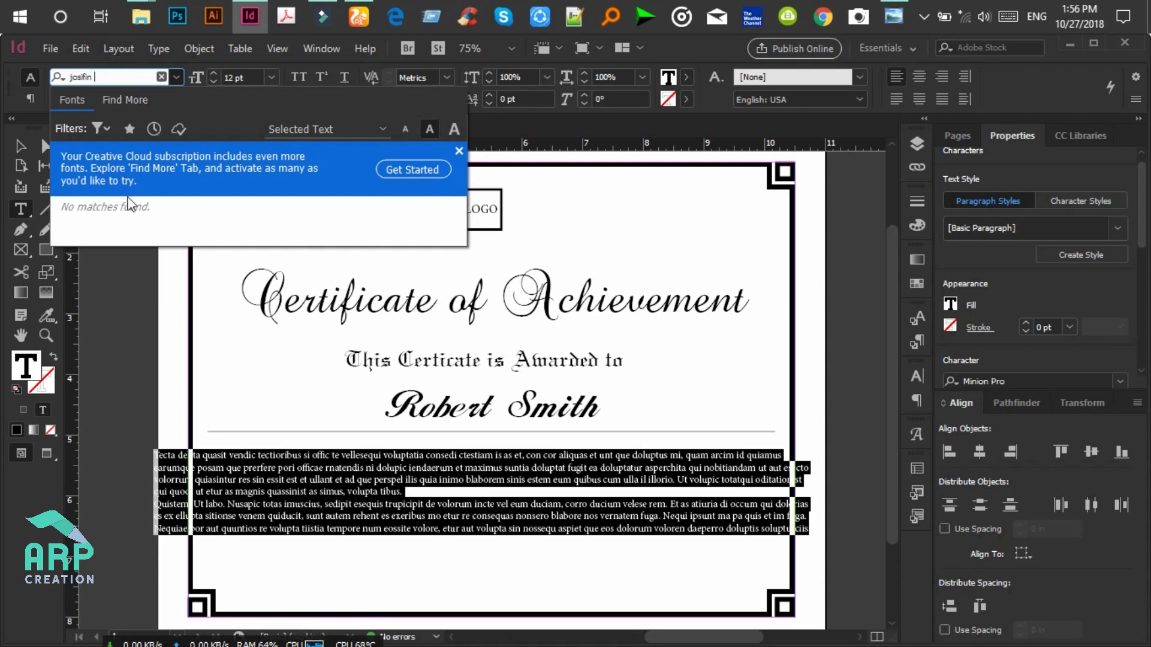
{"action": "key", "text": "BackSpace"}
{"action": "key", "text": "BackSpace"}
{"action": "key", "text": "BackSpace"}
{"action": "key", "text": "BackSpace"}
{"action": "key", "text": "BackSpace"}
{"action": "key", "text": "BackSpace"}
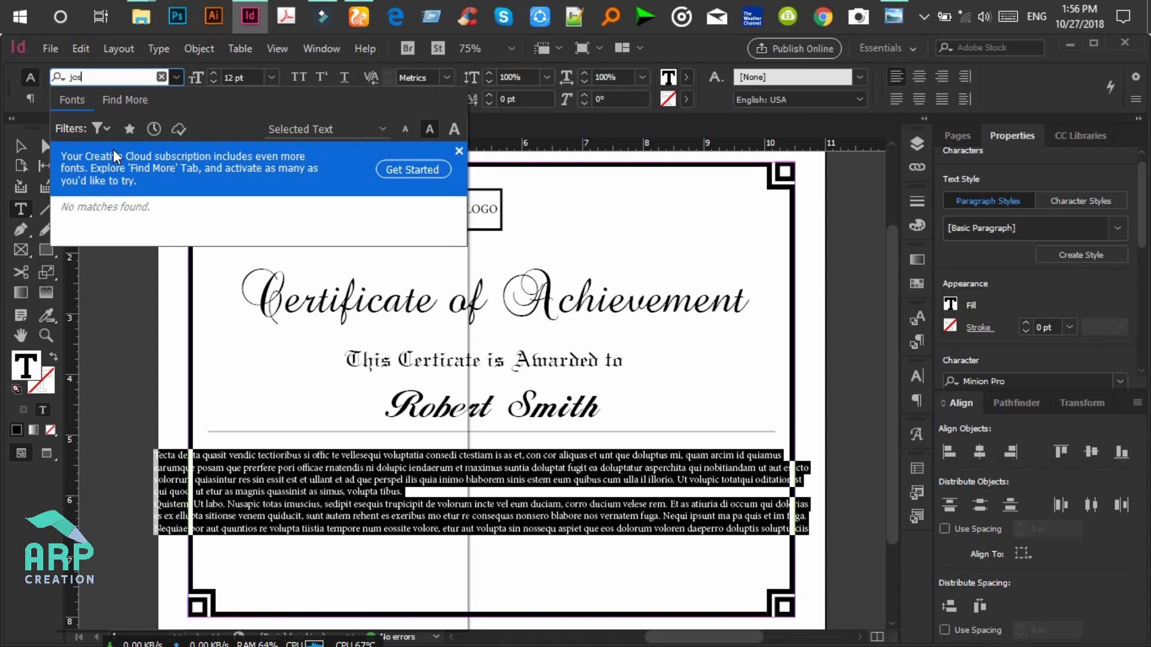
{"action": "key", "text": "BackSpace"}
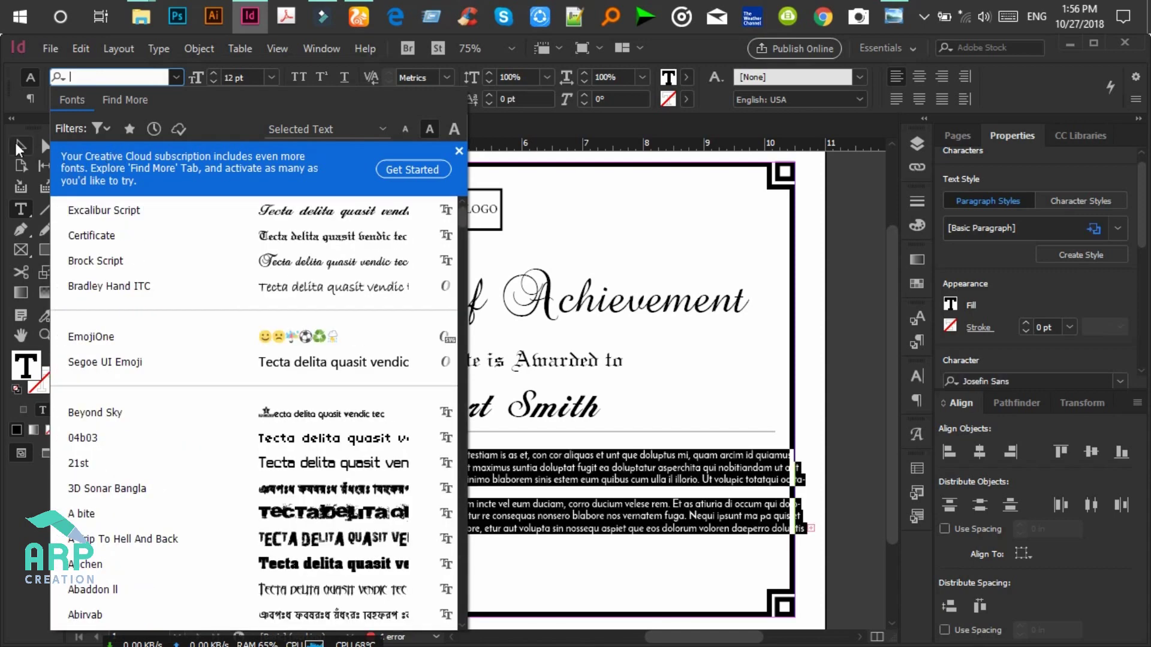
{"action": "key", "text": "Escape"}
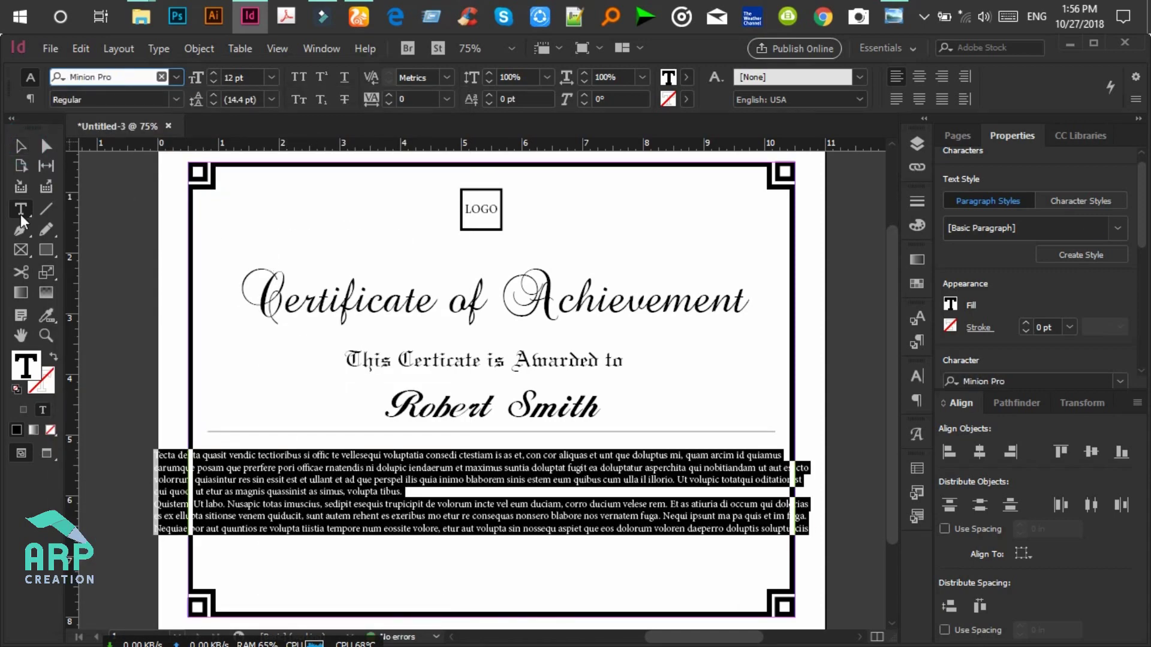
Set all of the placeholder text in Josefin Slab Regular.
{"action": "left_click", "coordinate": [302, 479]}
{"action": "key", "text": "ctrl+a"}
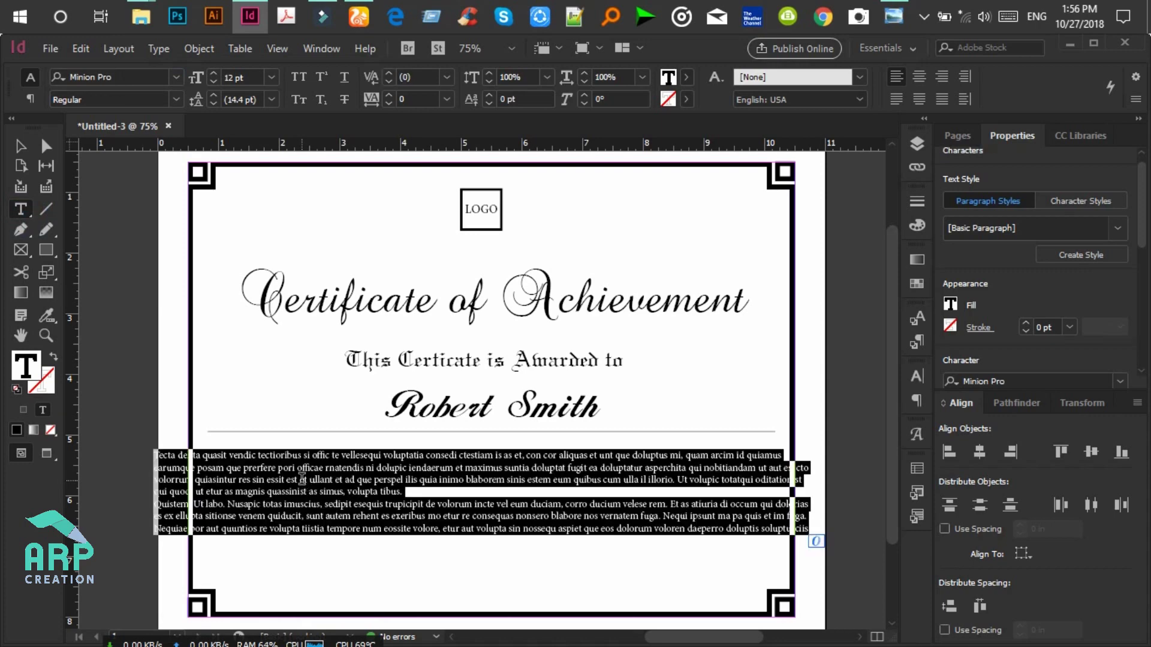
{"action": "left_click", "coordinate": [110, 78]}
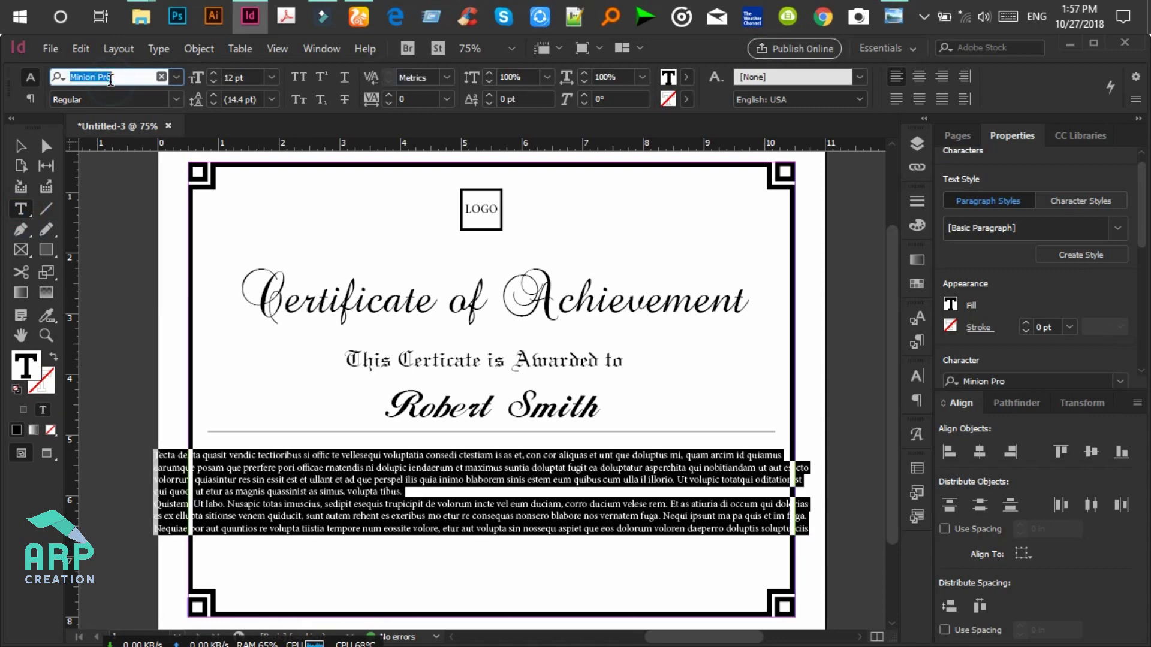
{"action": "type", "text": "jo"}
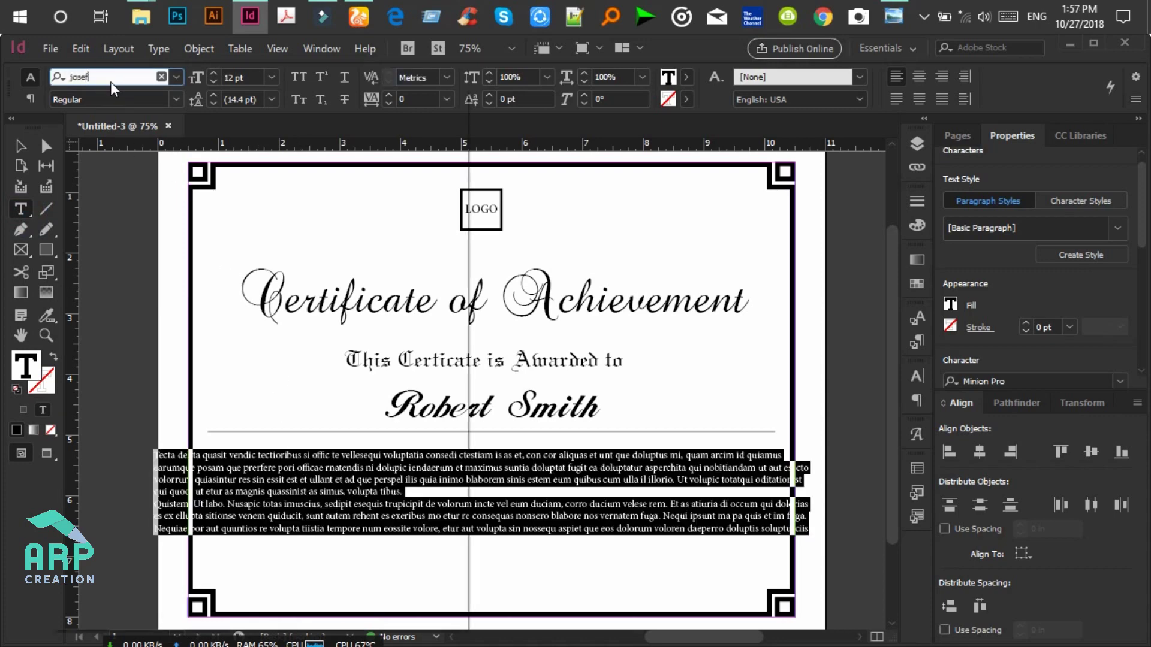
{"action": "type", "text": "sef"}
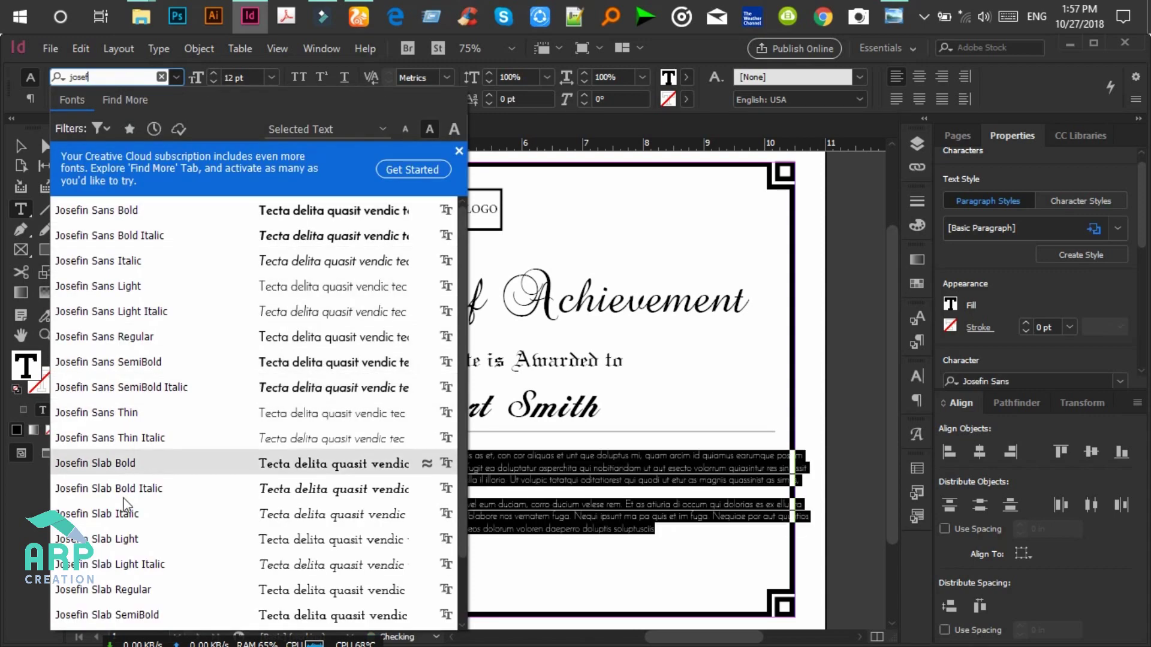
{"action": "left_click", "coordinate": [116, 592]}
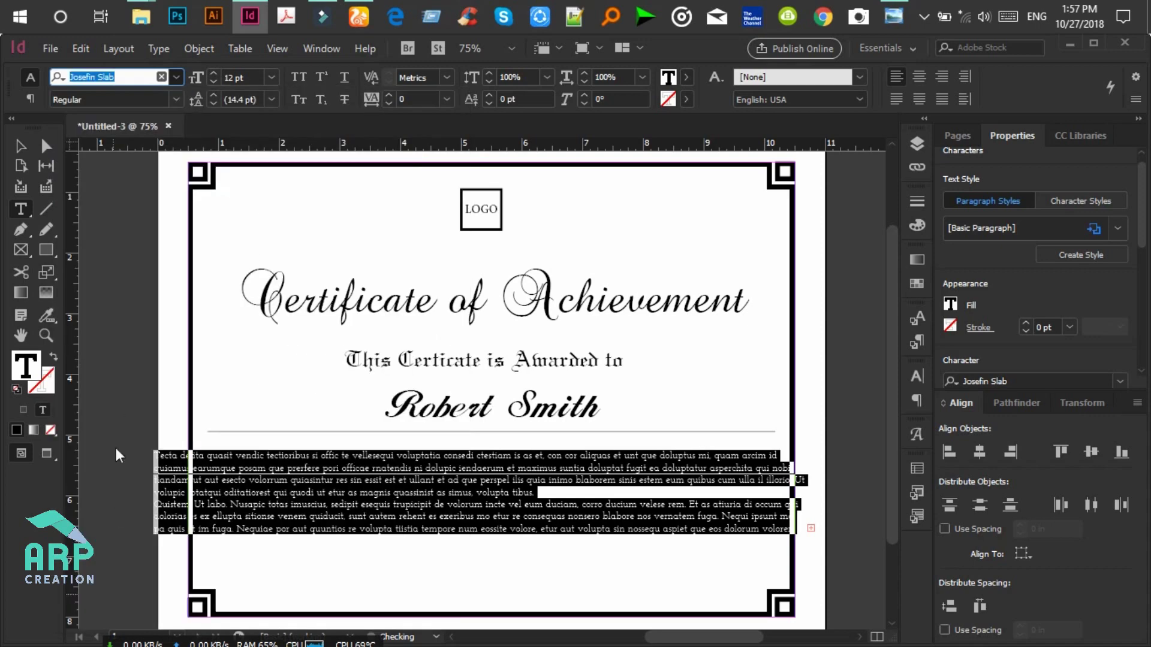
Change the placeholder paragraph's font to Josefin Sans Regular.
{"action": "left_click", "coordinate": [126, 75]}
{"action": "type", "text": "josefin"}
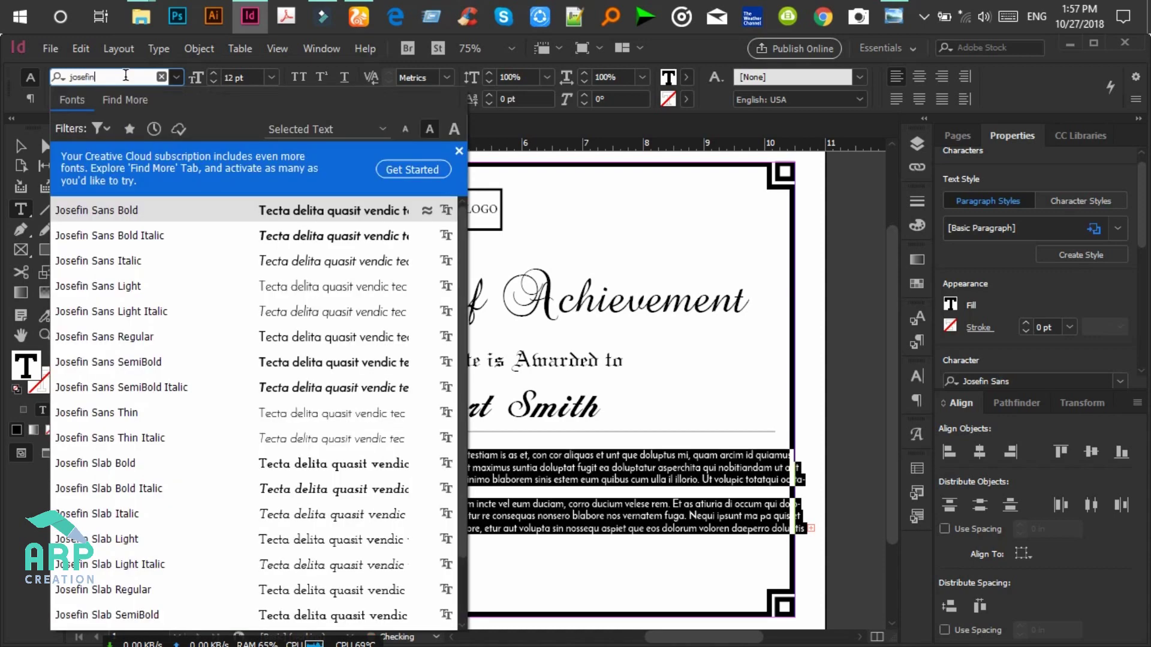
{"action": "left_click", "coordinate": [127, 341]}
{"action": "key", "text": "Return"}
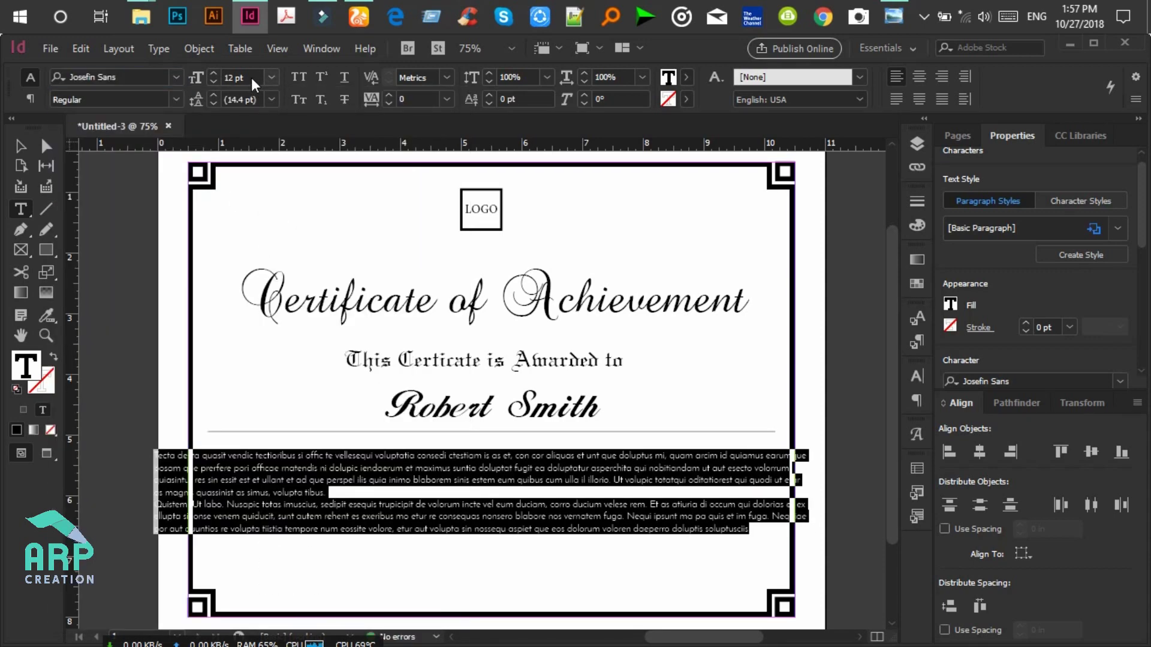
Set the placeholder paragraph's size to 14 pt, center-align it and check it against the reference image.
{"action": "left_click", "coordinate": [251, 77]}
{"action": "type", "text": "1"}
{"action": "left_click", "coordinate": [920, 76]}
{"action": "left_click", "coordinate": [905, 4]}
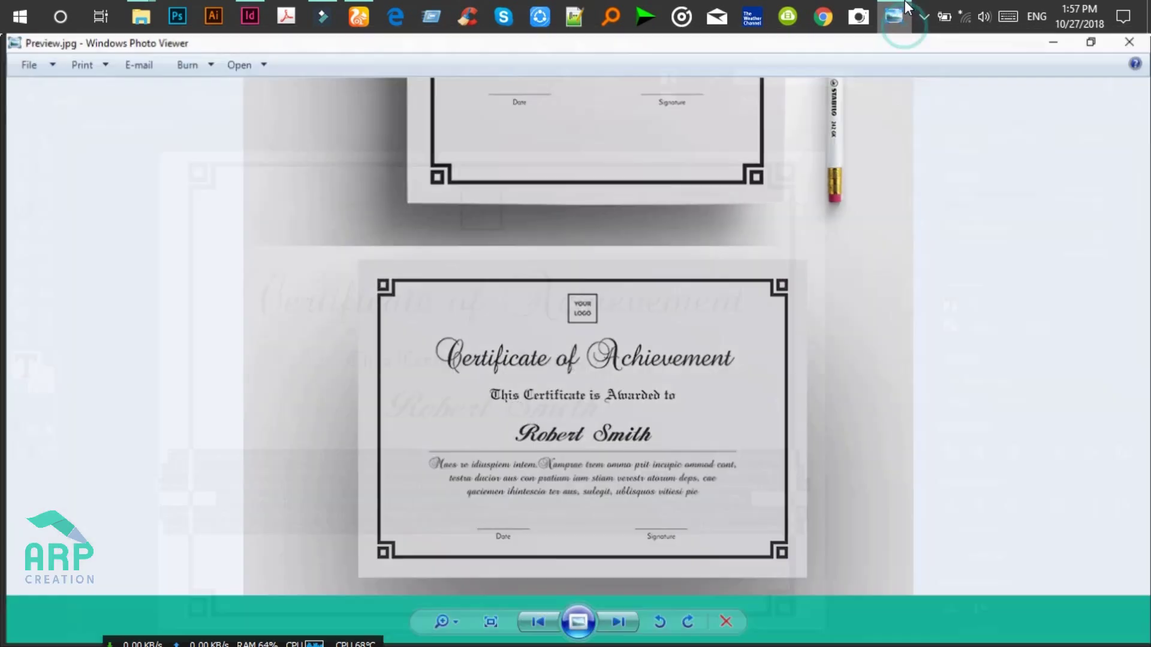
{"action": "left_click", "coordinate": [1061, 43]}
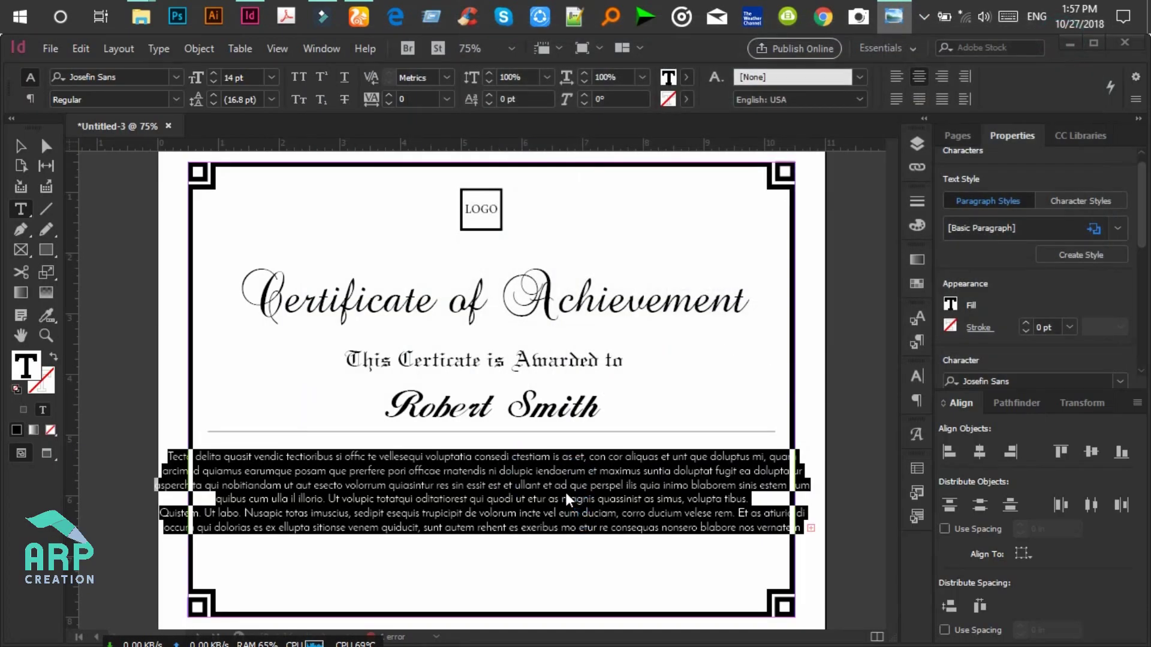
Delete the placeholder text from "que perspel" in the third line through the last visible line.
{"action": "left_click_drag", "start_coordinate": [570, 485], "coordinate": [793, 538]}
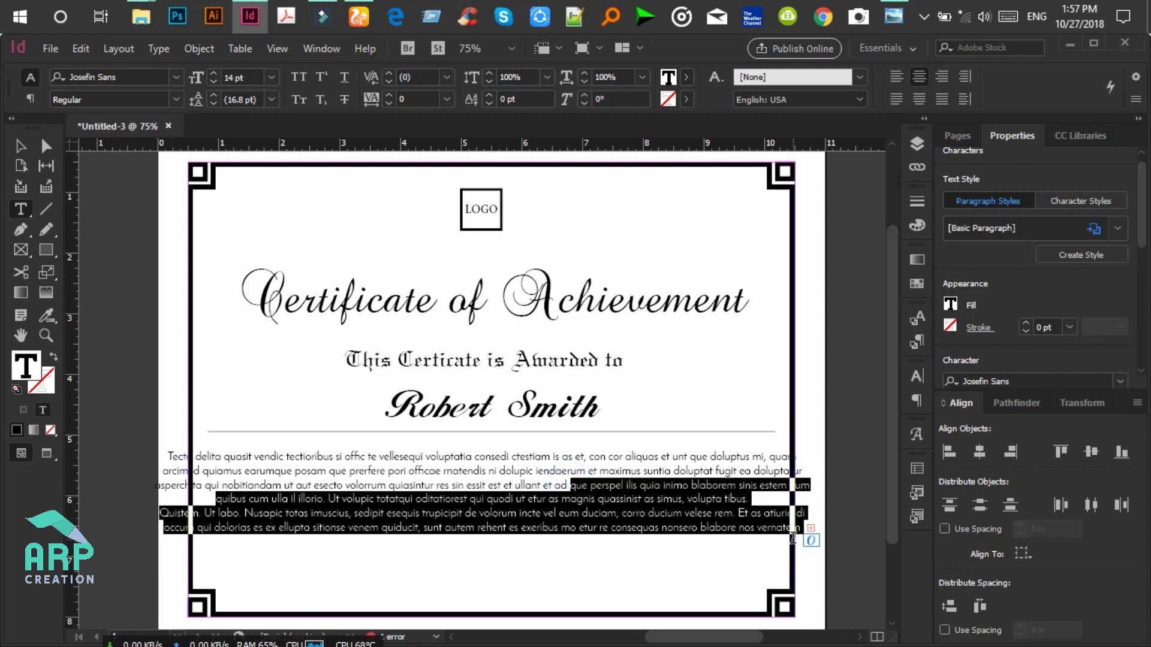
{"action": "key", "text": "BackSpace"}
{"action": "left_click", "coordinate": [18, 149]}
Narrow the paragraph's text frame to about 7.59 in and center it on the page just below the horizontal line.
{"action": "left_click", "coordinate": [160, 478]}
{"action": "left_click_drag", "start_coordinate": [149, 498], "coordinate": [266, 497]}
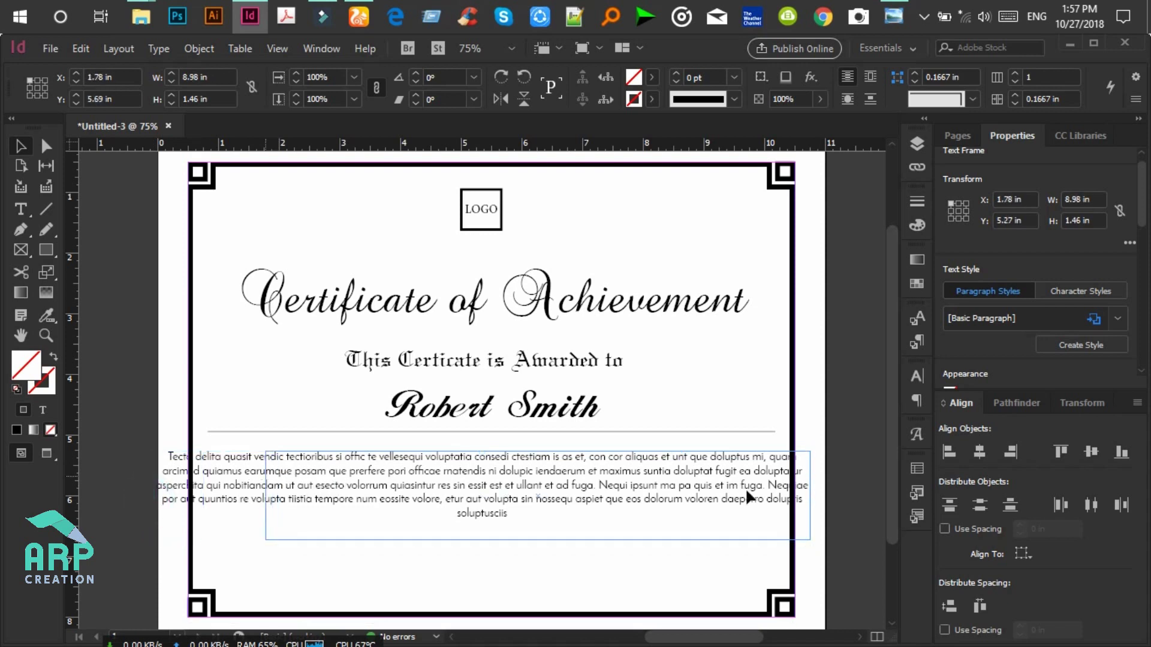
{"action": "left_click_drag", "start_coordinate": [810, 495], "coordinate": [726, 500]}
{"action": "left_click", "coordinate": [541, 483]}
{"action": "mouse_move", "coordinate": [549, 484]}
{"action": "left_mouse_down"}
{"action": "mouse_move", "coordinate": [516, 481]}
{"action": "mouse_move", "coordinate": [538, 484]}
{"action": "left_mouse_up"}
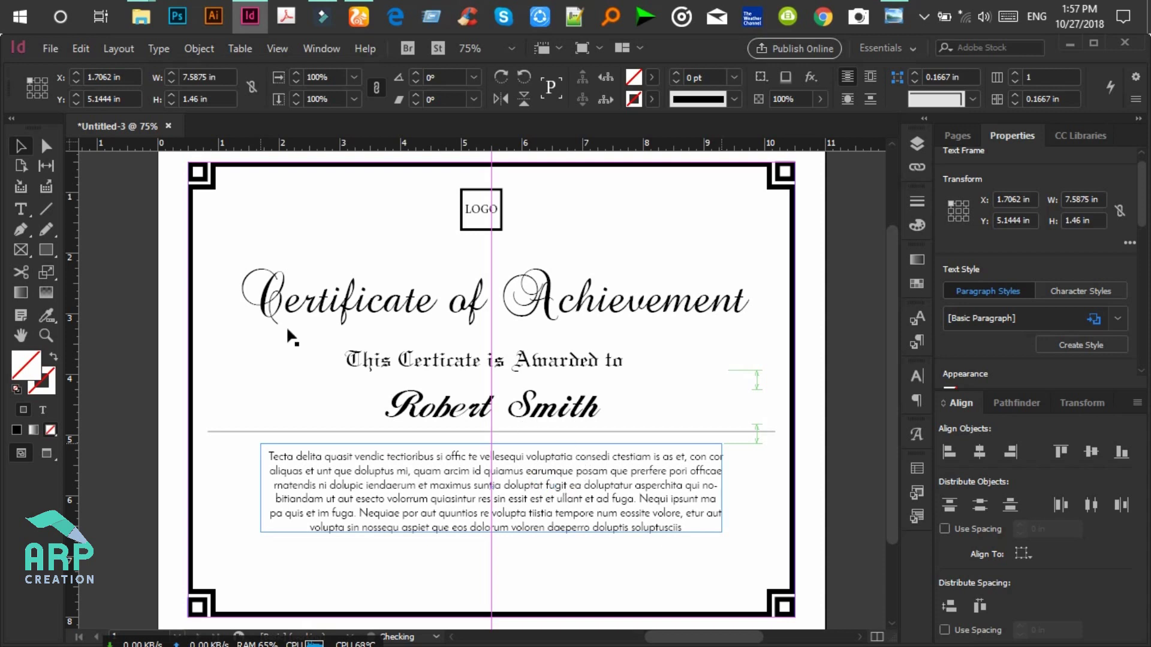
Delete everything after "suntia dolupta" in the placeholder paragraph.
{"action": "left_click", "coordinate": [21, 209]}
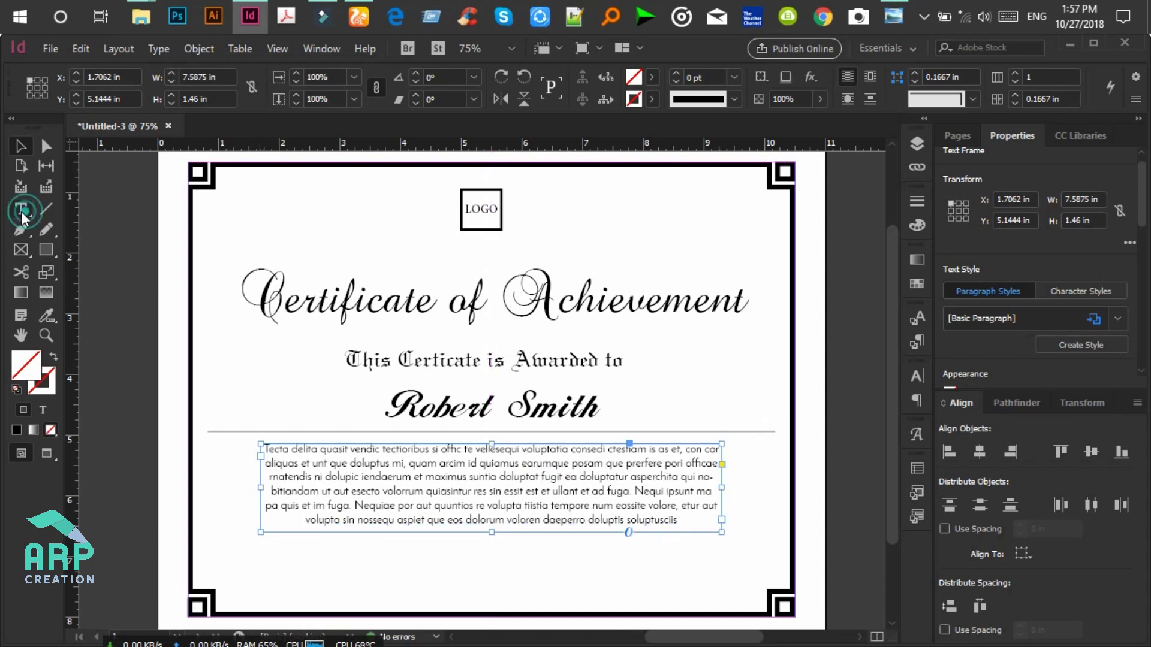
{"action": "left_click", "coordinate": [537, 477]}
{"action": "key", "text": "ctrl+shift+End"}
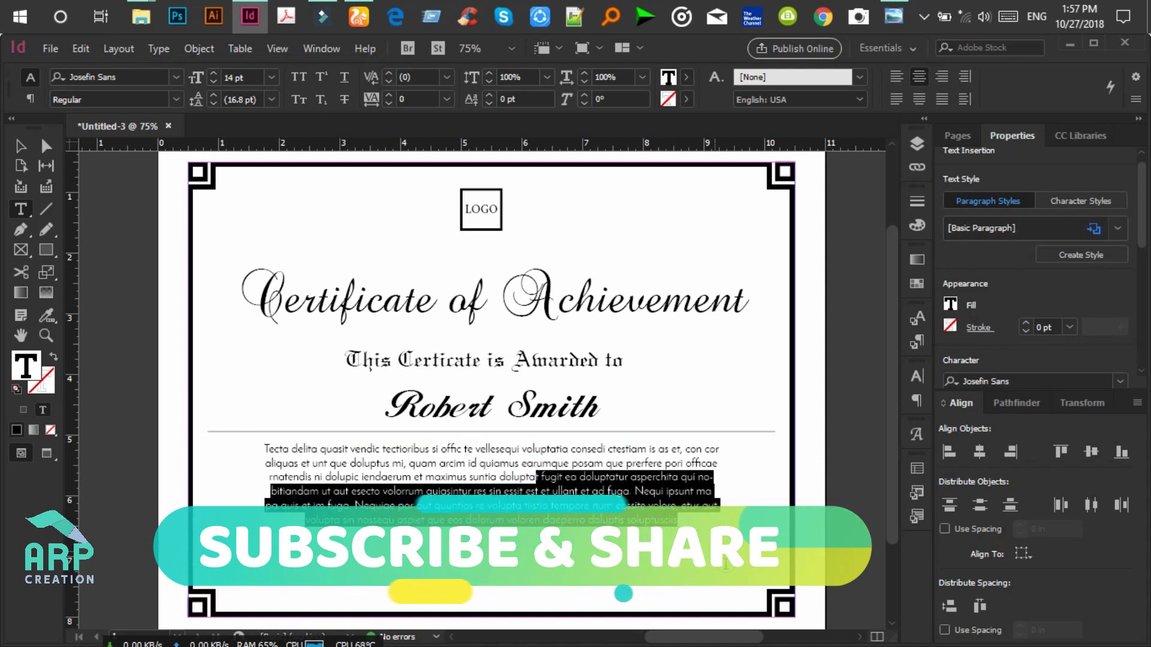
{"action": "key", "text": "BackSpace"}
Move the logo box and its text together to the page's horizontal center, at about X 5.12 in, Y 1.05 in.
{"action": "left_click", "coordinate": [21, 146]}
{"action": "left_click_drag", "start_coordinate": [423, 180], "coordinate": [535, 245]}
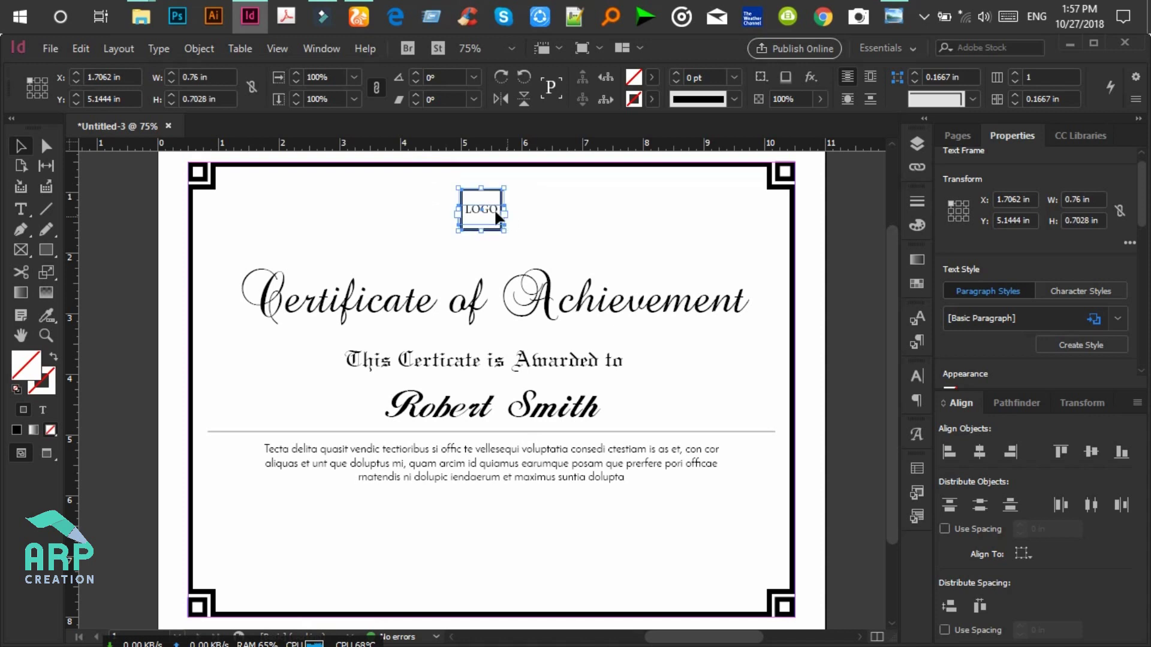
{"action": "left_click", "coordinate": [487, 196]}
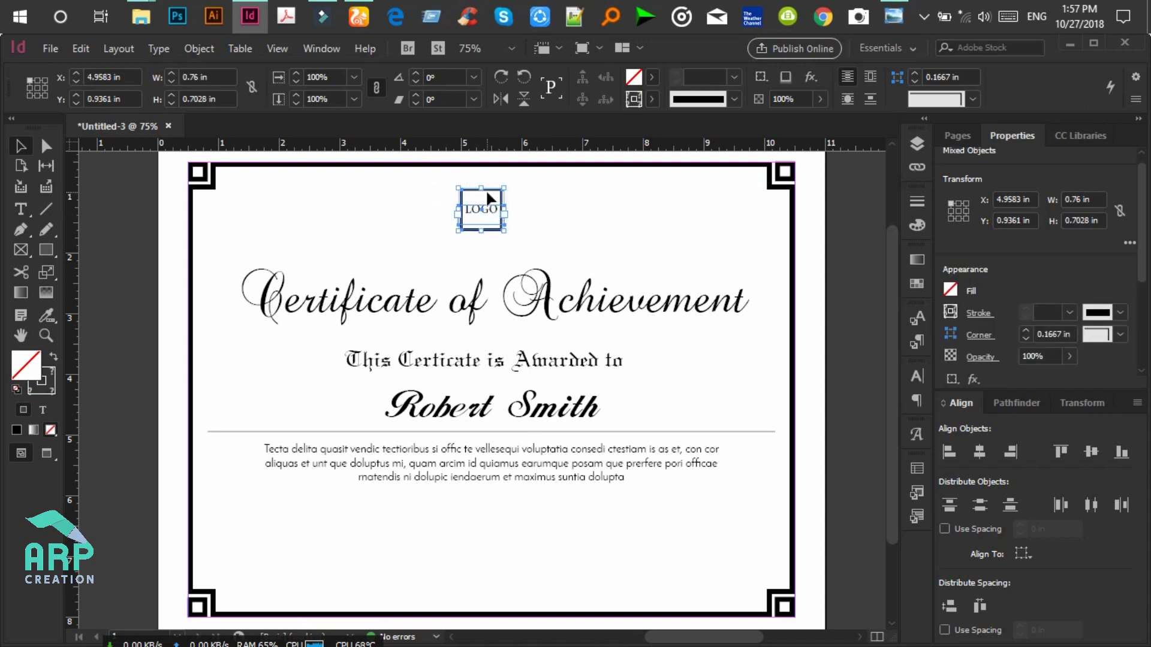
{"action": "left_click", "coordinate": [483, 183]}
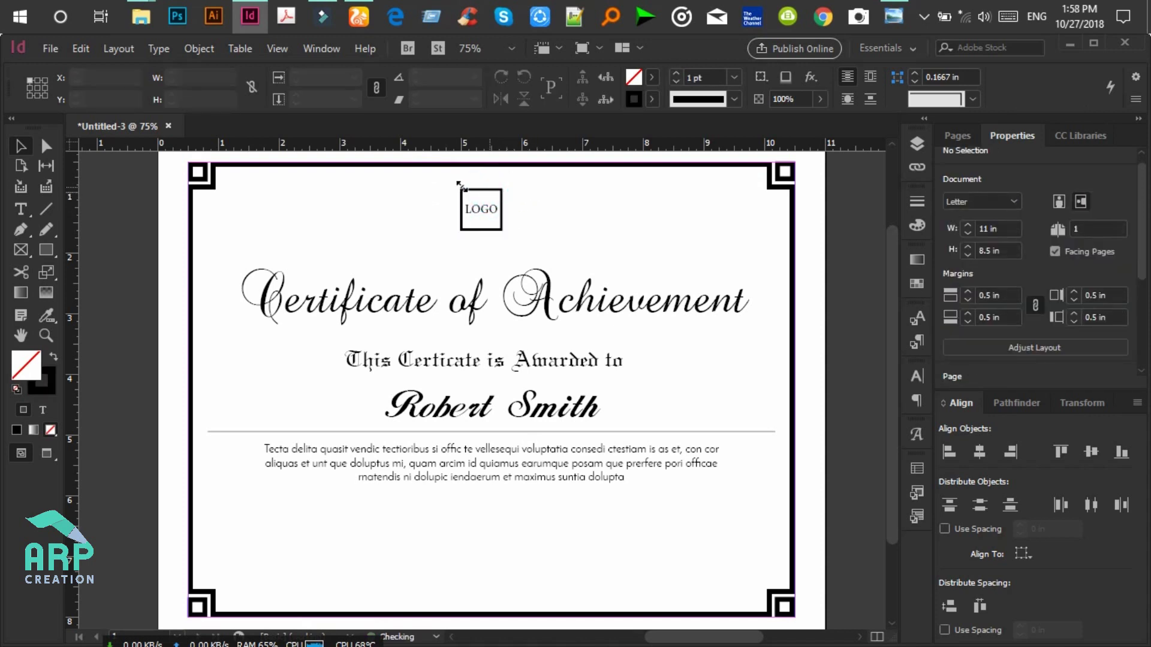
{"action": "left_click", "coordinate": [460, 186]}
{"action": "left_click", "coordinate": [488, 189], "text": "shift"}
{"action": "left_click_drag", "start_coordinate": [488, 188], "coordinate": [509, 205]}
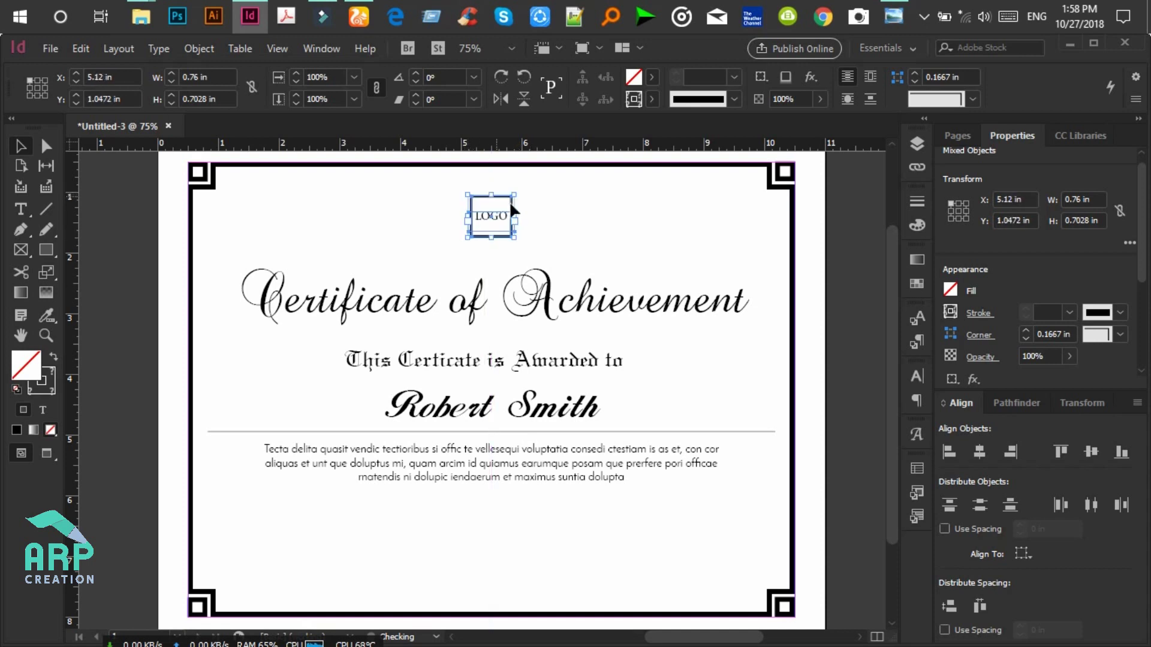
{"action": "left_click", "coordinate": [599, 209]}
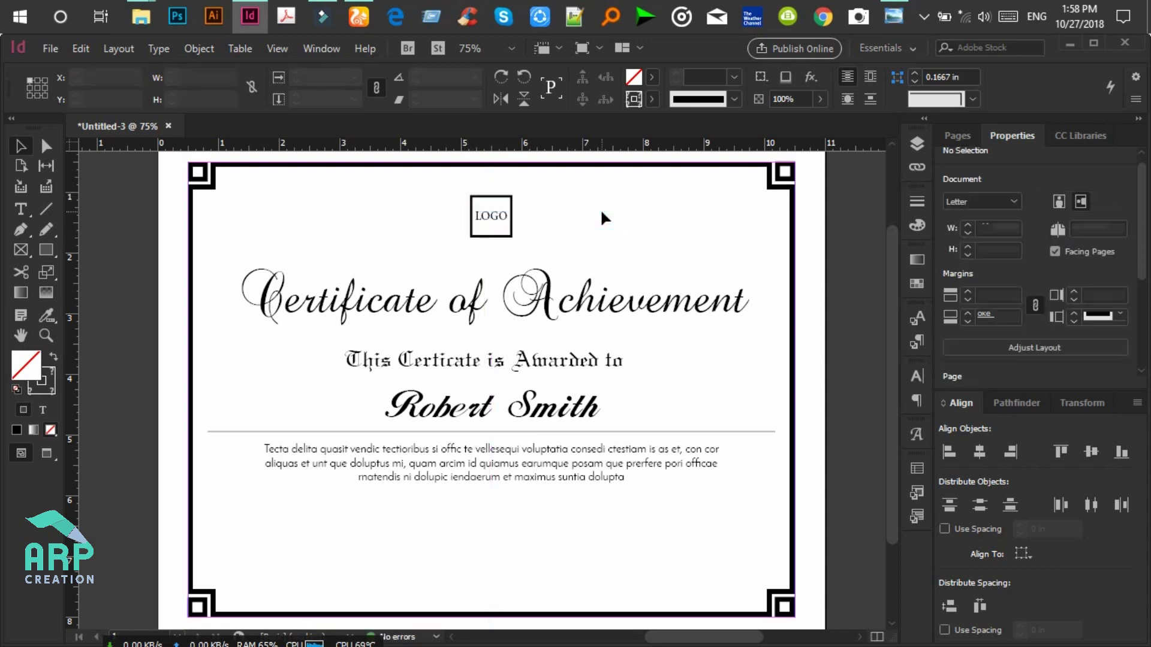
Check the reference image, then create a text frame about 2.28 x 0.67 in at the certificate's lower-left corner reading "Date".
{"action": "left_click", "coordinate": [892, 16]}
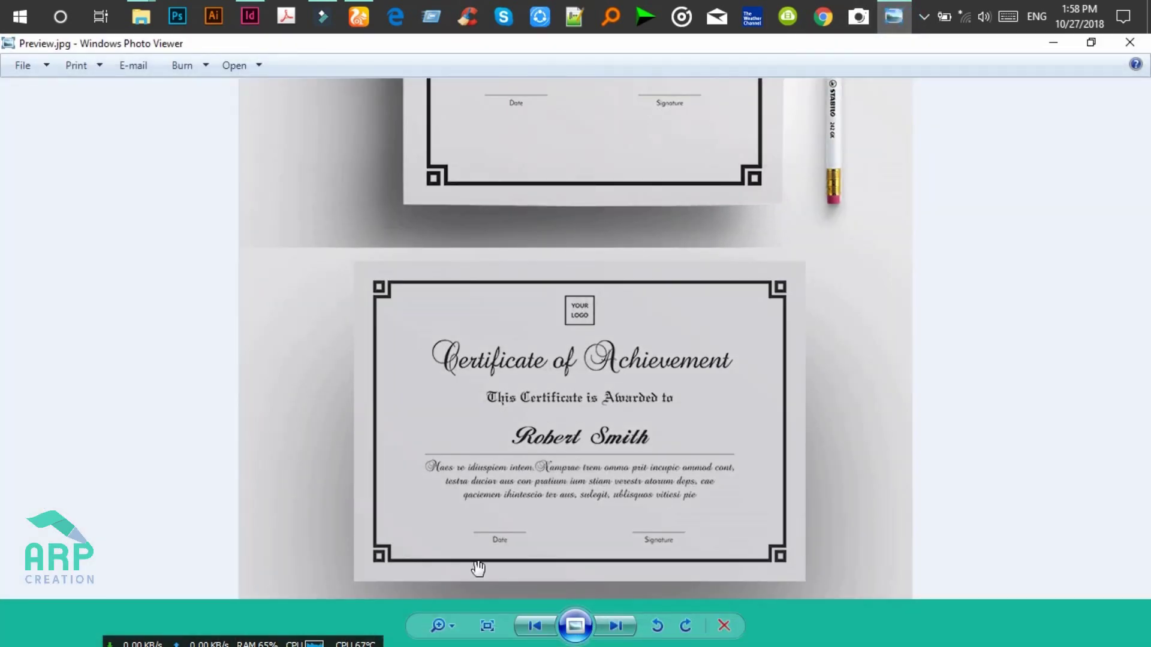
{"action": "left_click", "coordinate": [1053, 43]}
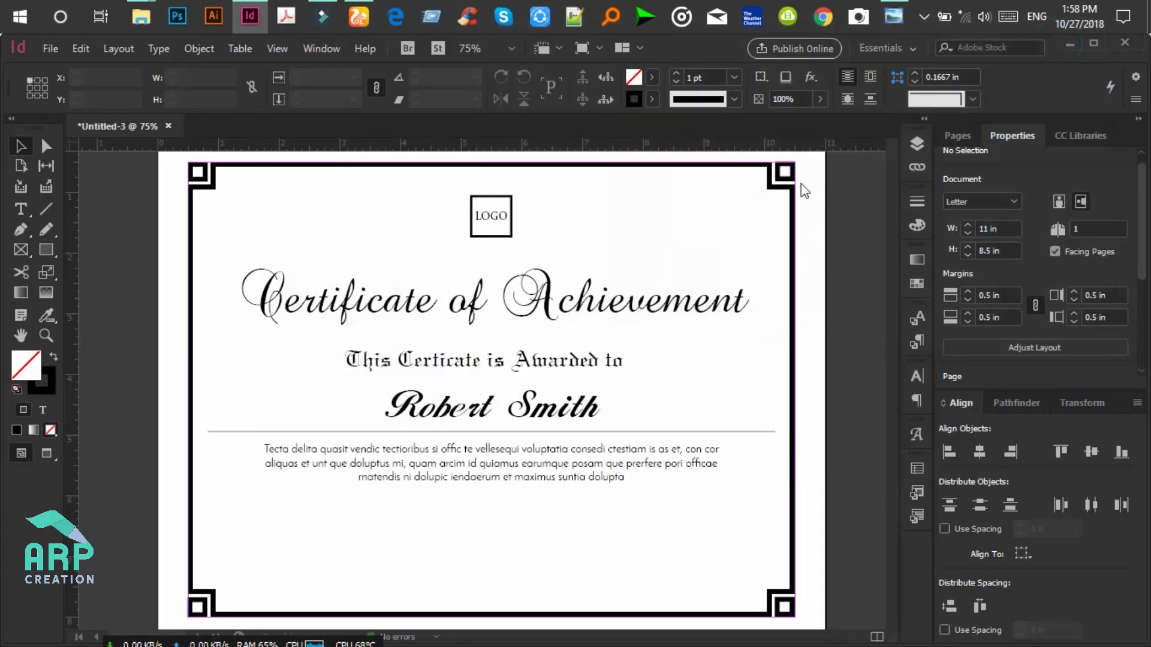
{"action": "left_click", "coordinate": [332, 597]}
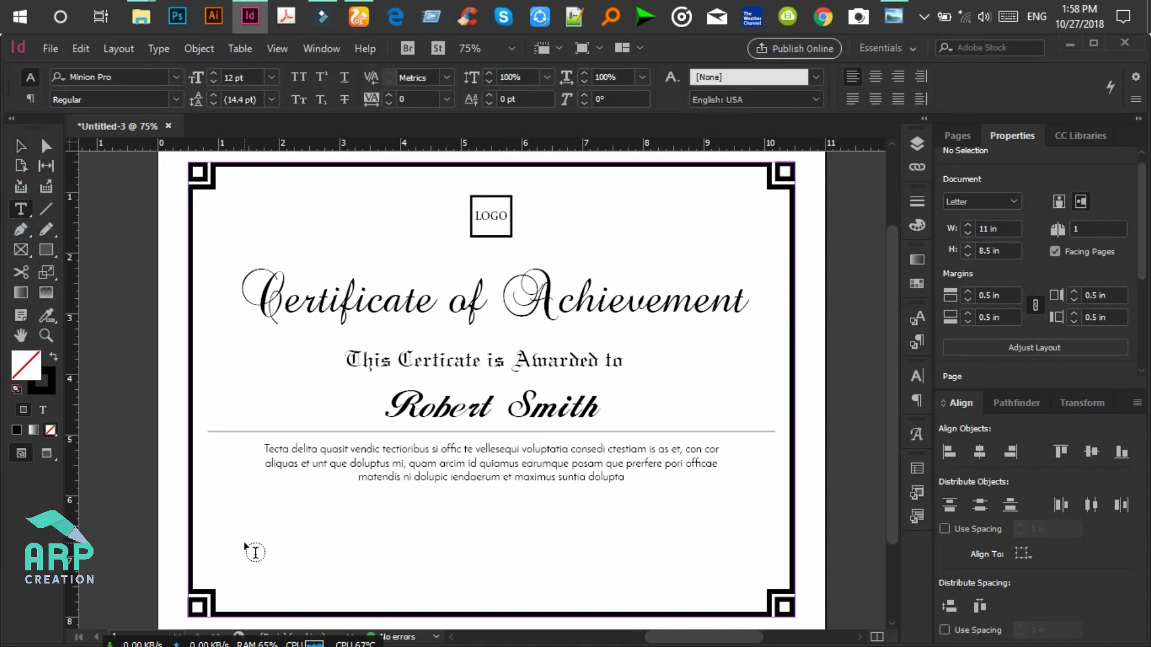
{"action": "left_click_drag", "start_coordinate": [157, 556], "coordinate": [296, 596]}
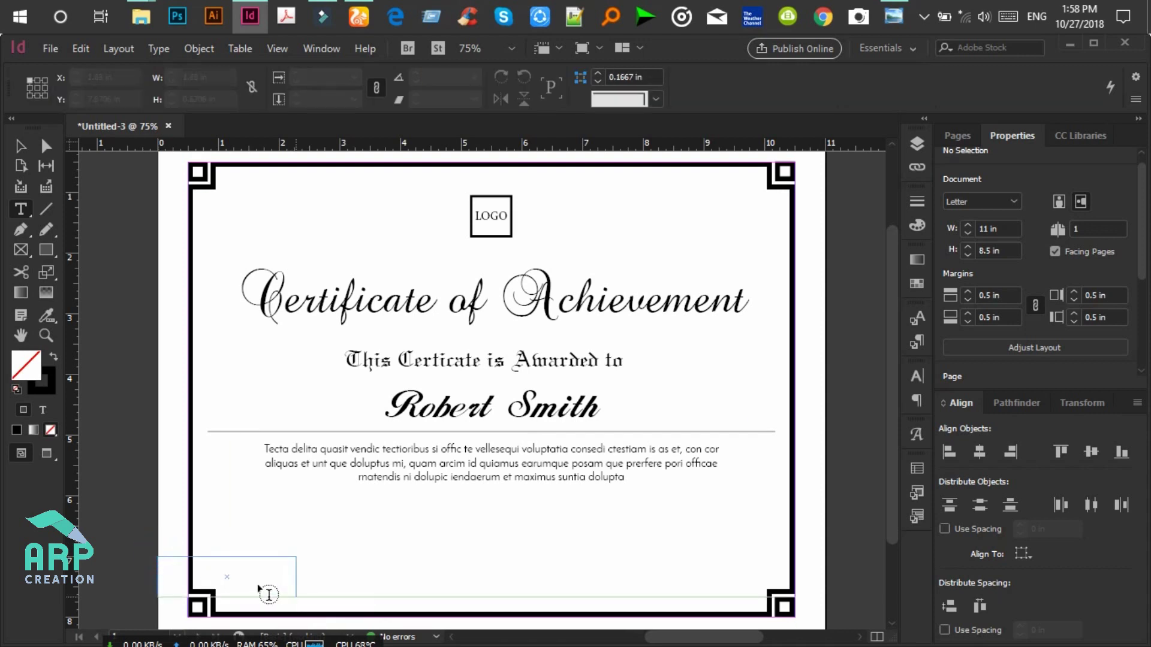
{"action": "left_click", "coordinate": [167, 564]}
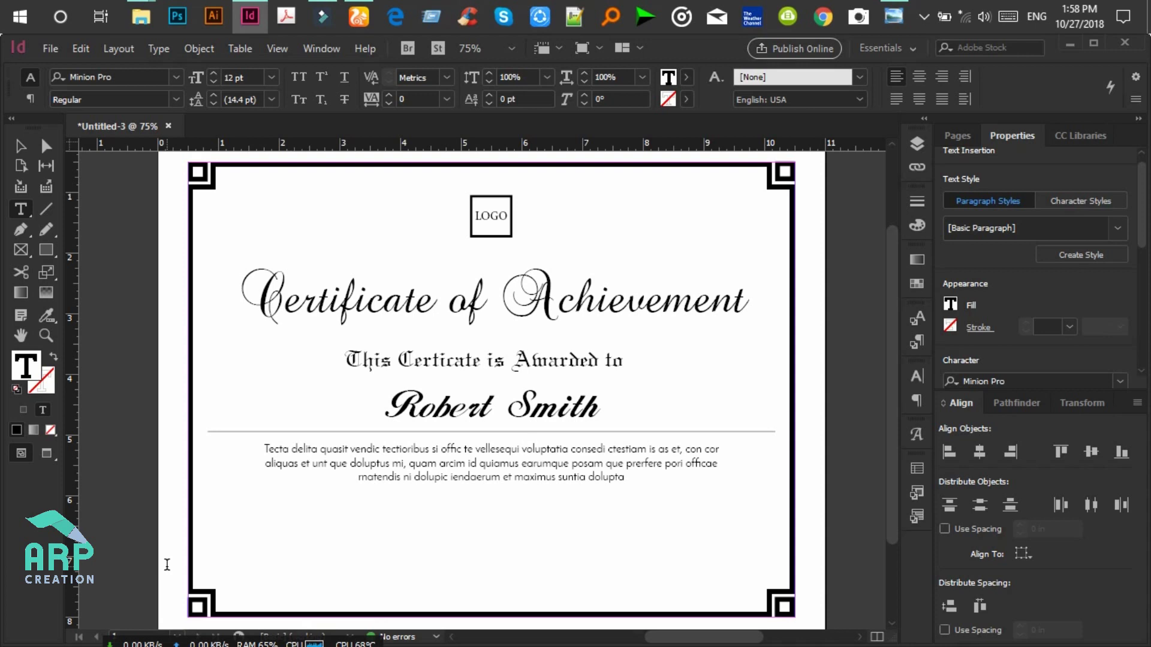
{"action": "double_click", "coordinate": [166, 561]}
{"action": "left_click", "coordinate": [20, 145]}
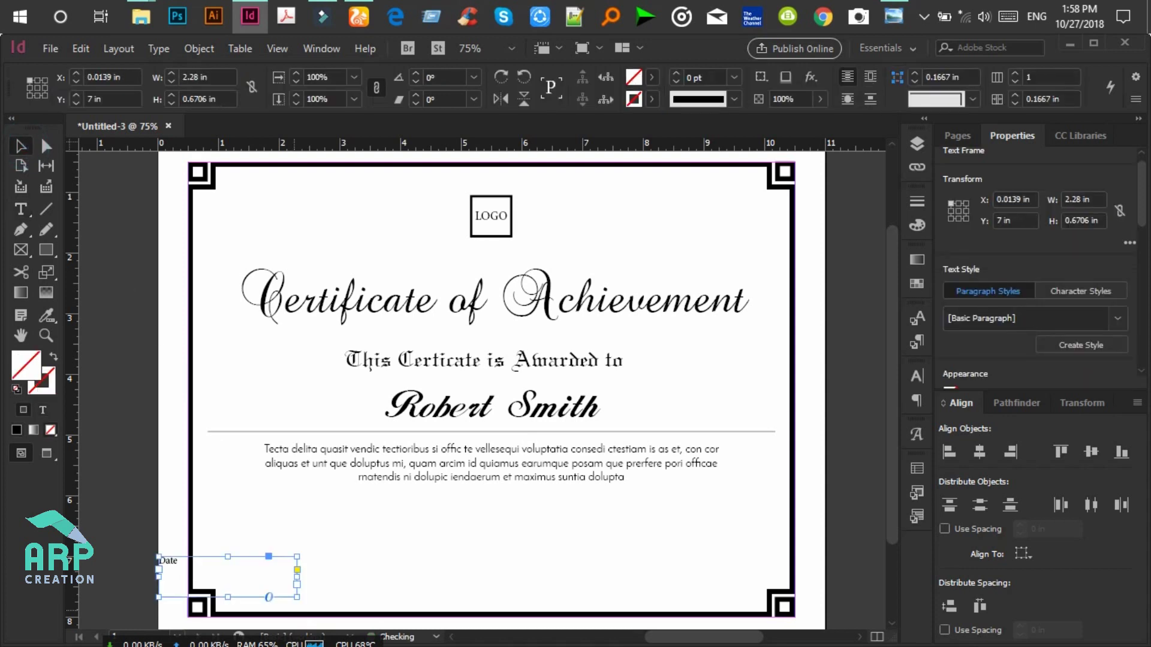
Move the Date frame inside the border to about X 1.85 in, Y 6.92 in and shrink it to about 0.6 x 0.27 in.
{"action": "left_click_drag", "start_coordinate": [157, 557], "coordinate": [288, 553]}
{"action": "mouse_move", "coordinate": [387, 576]}
{"action": "left_mouse_down"}
{"action": "mouse_move", "coordinate": [411, 580]}
{"action": "mouse_move", "coordinate": [395, 577]}
{"action": "left_mouse_up"}
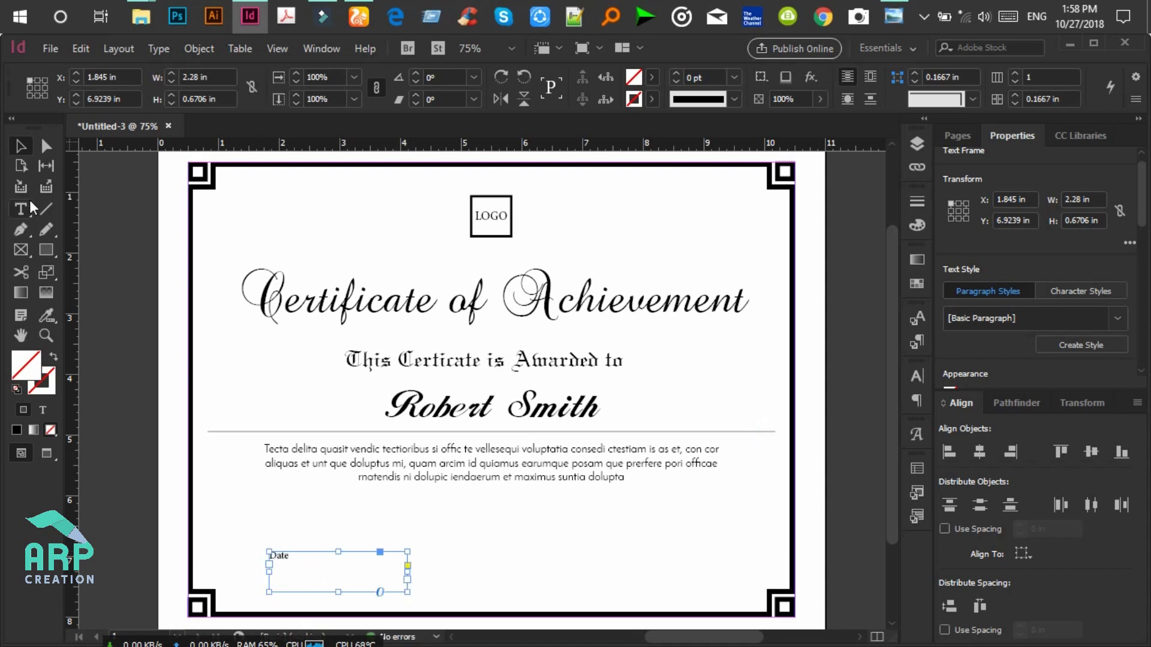
{"action": "left_click", "coordinate": [293, 561]}
{"action": "left_click", "coordinate": [21, 145]}
{"action": "left_click_drag", "start_coordinate": [340, 593], "coordinate": [339, 566]}
{"action": "left_click_drag", "start_coordinate": [408, 555], "coordinate": [306, 555]}
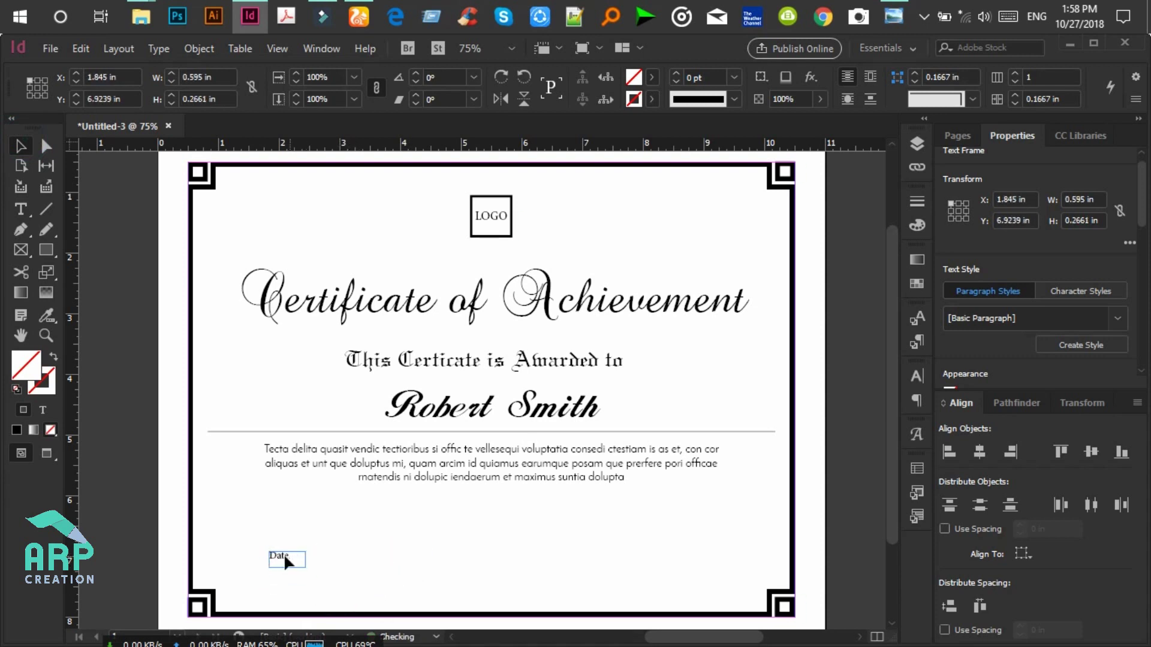
Center-align the Date text within its frame and nudge the frame slightly to the right.
{"action": "left_click", "coordinate": [22, 204]}
{"action": "left_click", "coordinate": [928, 79]}
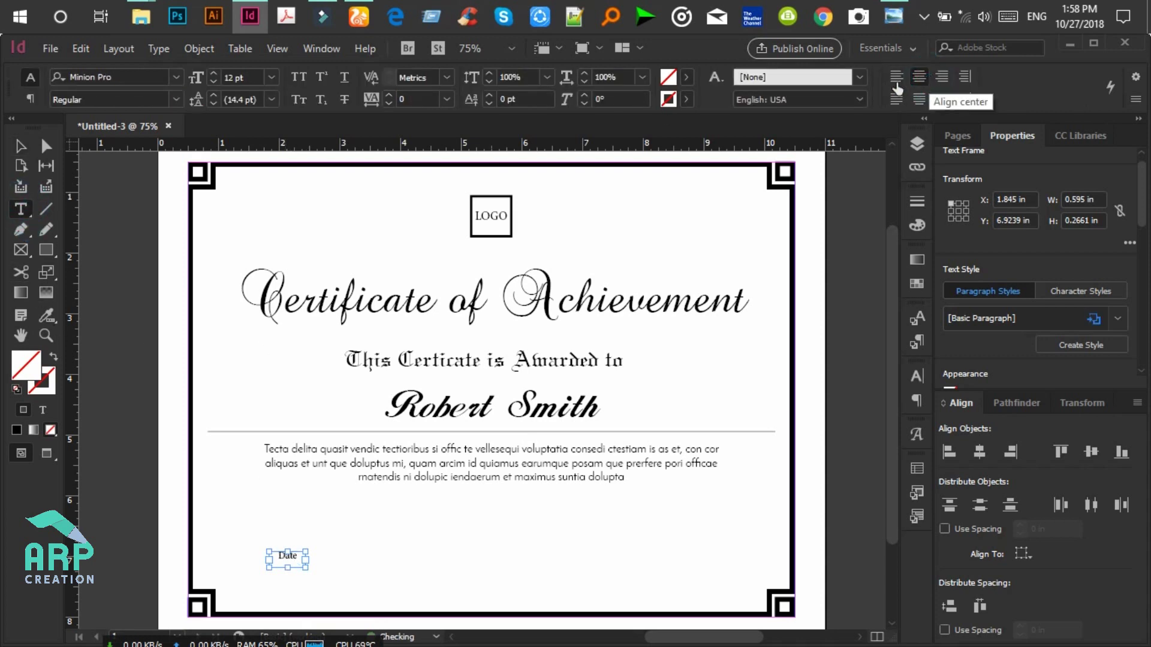
{"action": "left_click", "coordinate": [19, 151]}
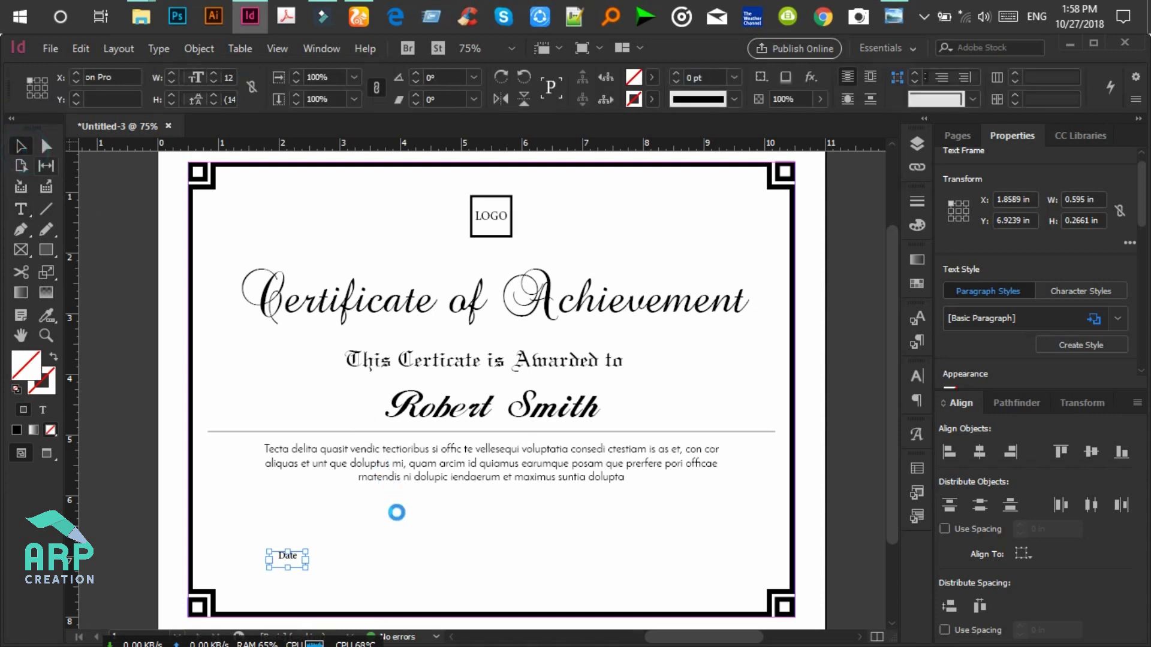
{"action": "key", "text": "Right"}
{"action": "key", "text": "Right"}
{"action": "key", "text": "Right"}
{"action": "key", "text": "Right"}
{"action": "key", "text": "Right"}
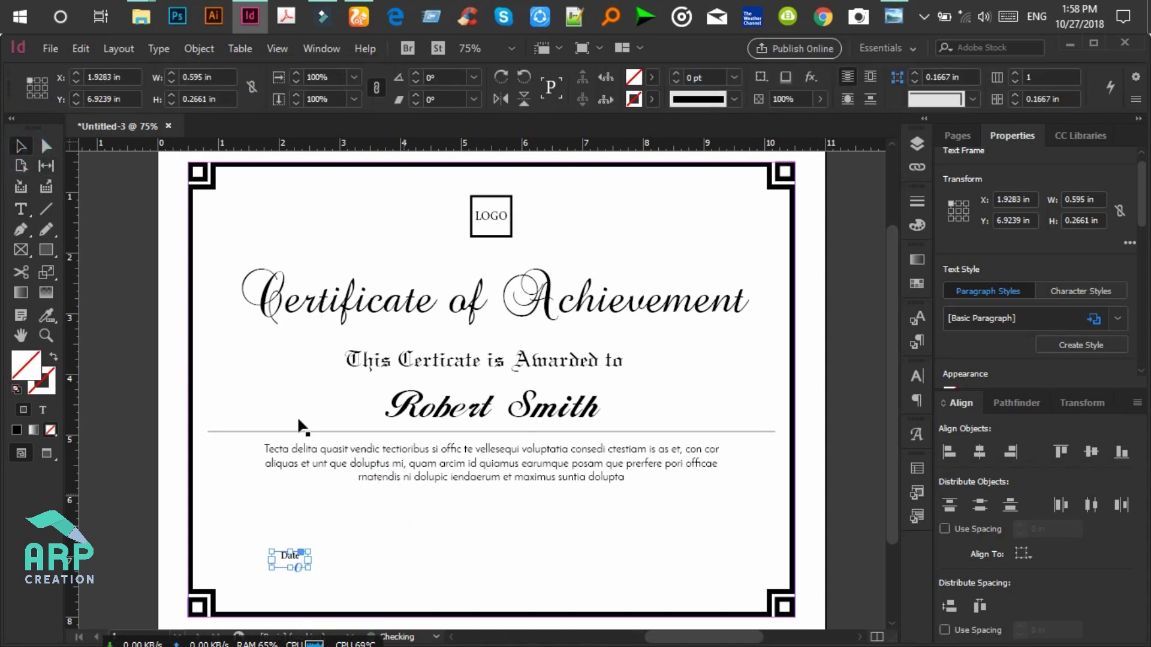
Draw a horizontal line about 1.4 in long just above the Date label and give it a 0.5 pt stroke.
{"action": "left_click", "coordinate": [45, 212]}
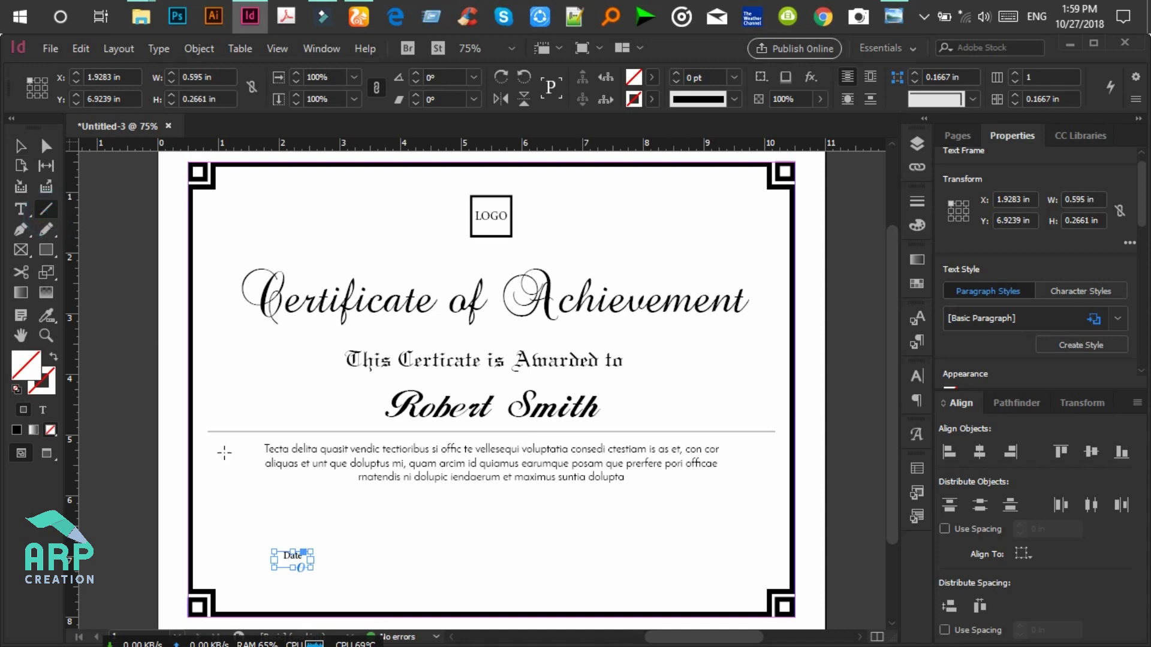
{"action": "left_click_drag", "start_coordinate": [250, 543], "coordinate": [333, 544]}
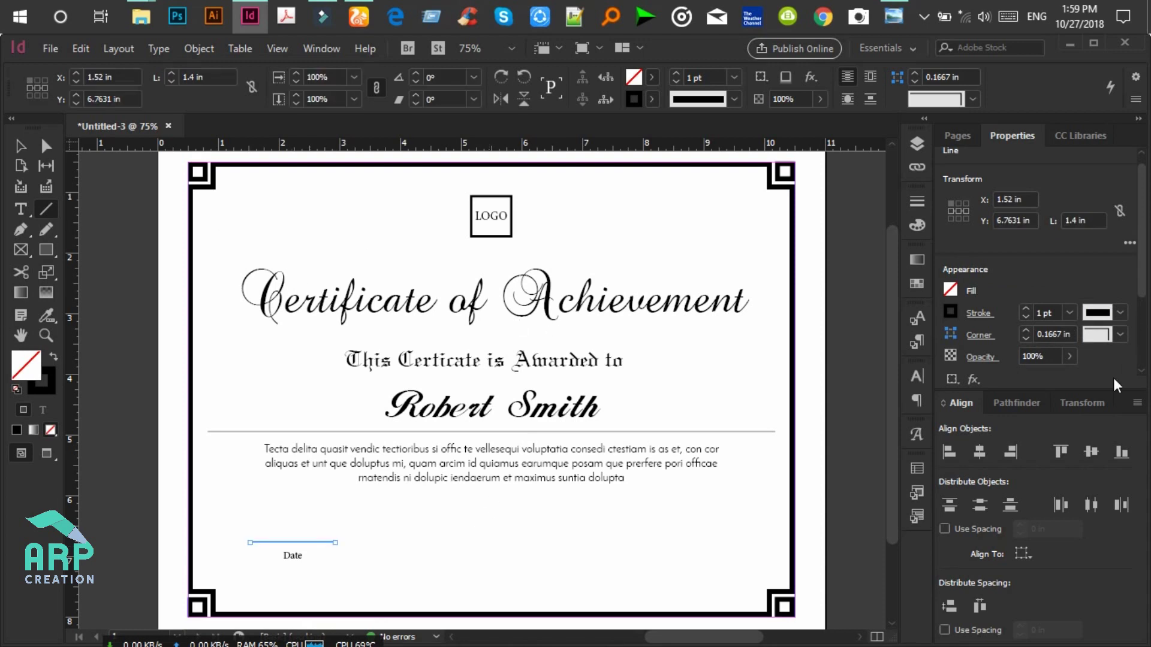
{"action": "left_click", "coordinate": [1069, 312]}
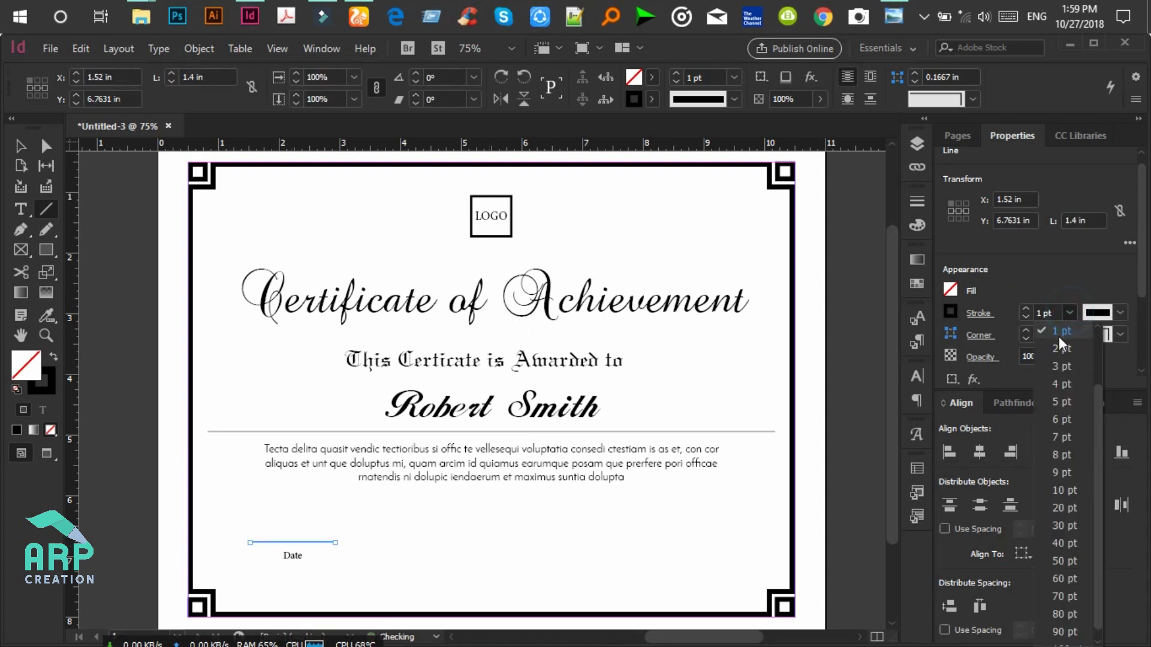
{"action": "left_click", "coordinate": [1097, 326]}
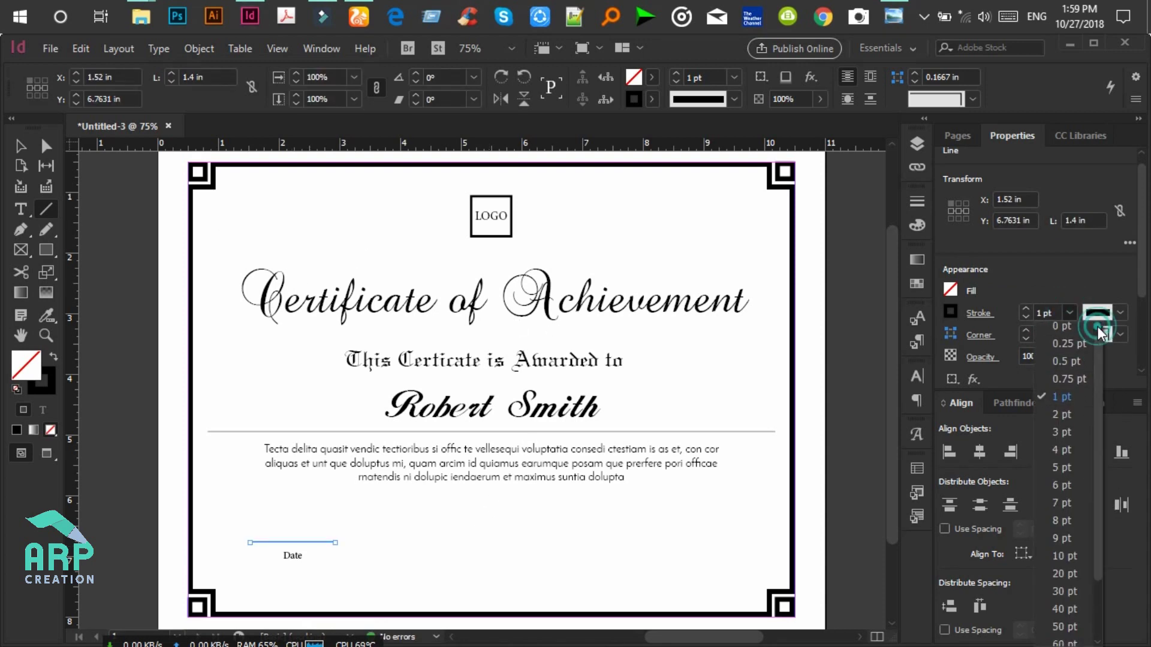
{"action": "left_click", "coordinate": [1067, 361]}
{"action": "left_click", "coordinate": [27, 148]}
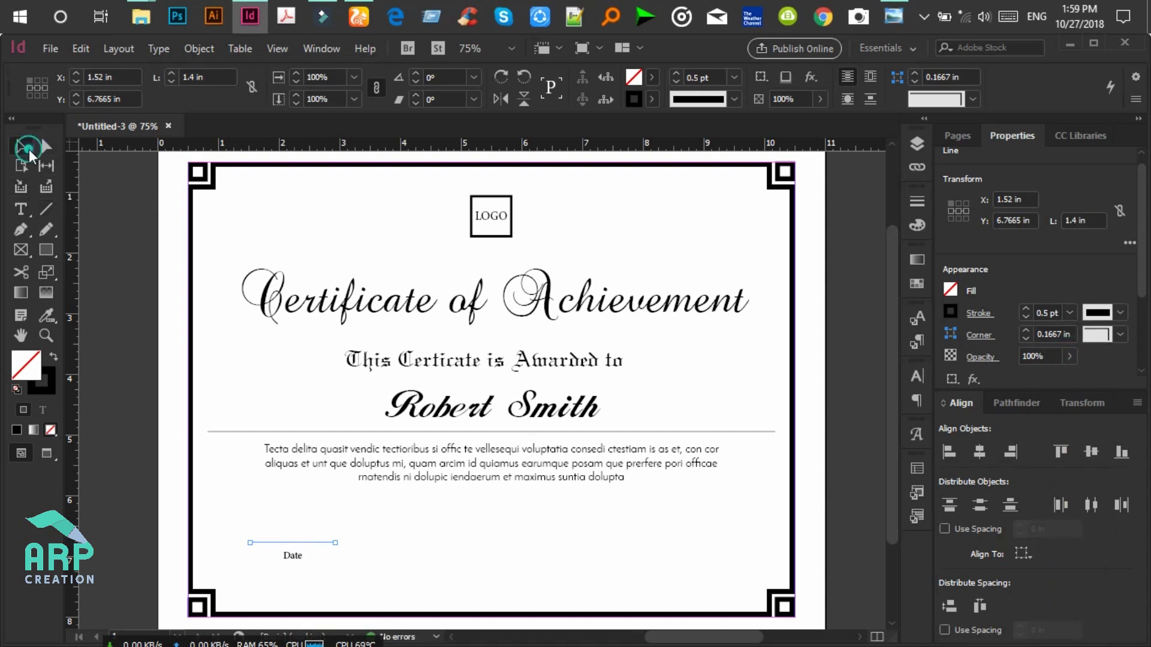
{"action": "left_click", "coordinate": [380, 564]}
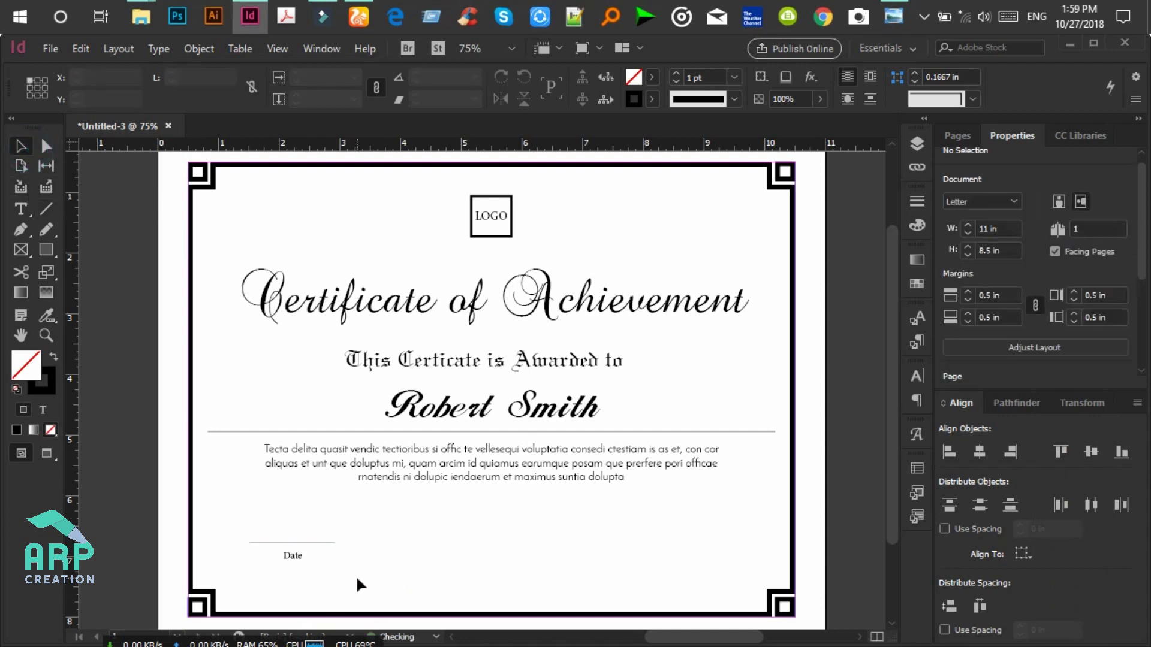
Align the Date label and the line above it by their horizontal centers.
{"action": "left_click_drag", "start_coordinate": [271, 526], "coordinate": [249, 513]}
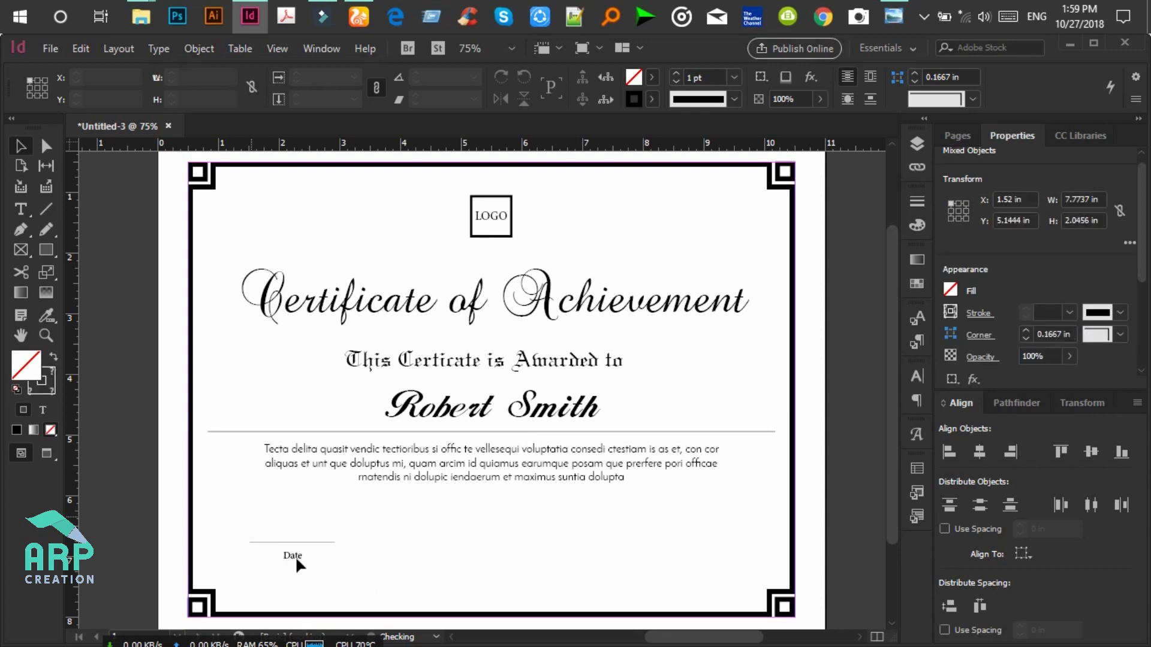
{"action": "left_click", "coordinate": [332, 577]}
{"action": "left_click_drag", "start_coordinate": [354, 583], "coordinate": [263, 533]}
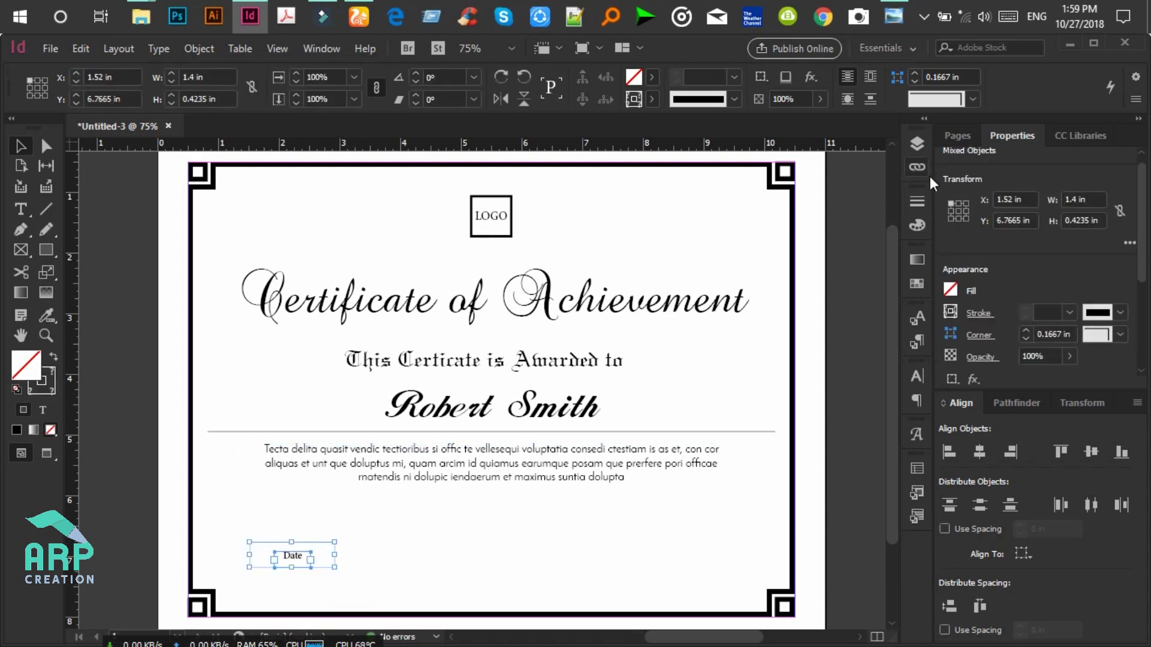
{"action": "left_click", "coordinate": [978, 453]}
Duplicate the line and Date label across to about X 7.36 in and change the copied label to "Signature".
{"action": "left_click_drag", "start_coordinate": [309, 546], "coordinate": [665, 550]}
{"action": "left_click", "coordinate": [481, 507]}
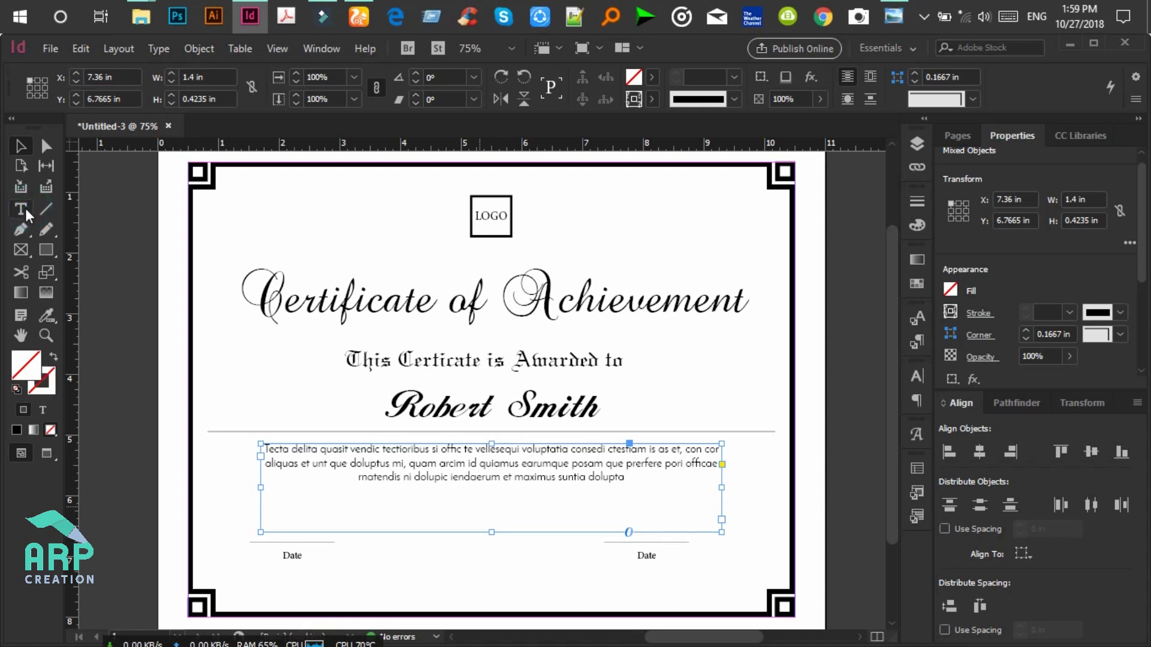
{"action": "left_click", "coordinate": [643, 555]}
{"action": "type", "text": "Sig"}
{"action": "type", "text": "nature"}
{"action": "key", "text": "Escape"}
Widen the Signature text frame leftward to about 1.1 in so the whole word fits.
{"action": "left_click", "coordinate": [634, 553]}
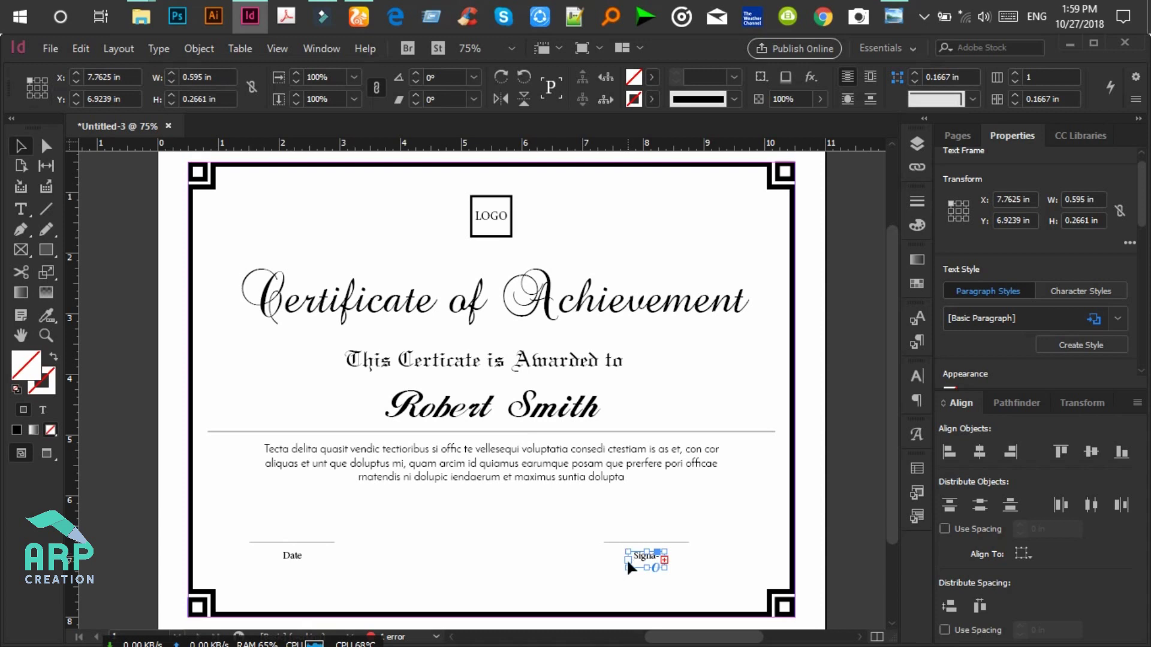
{"action": "left_click_drag", "start_coordinate": [627, 562], "coordinate": [597, 560]}
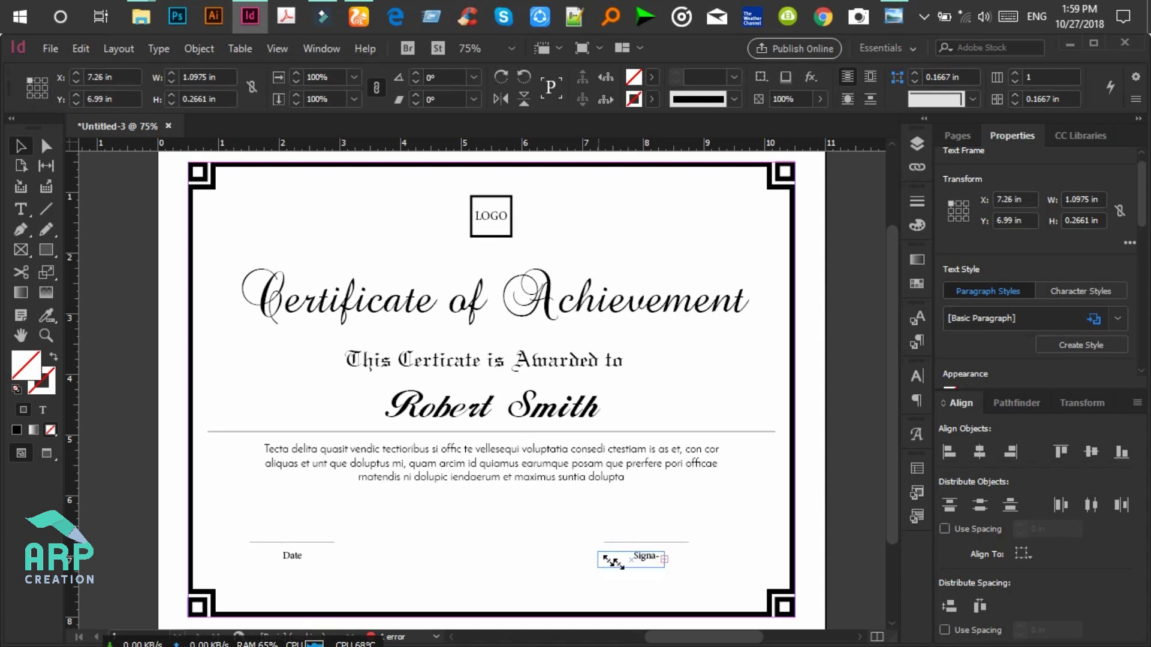
{"action": "left_click", "coordinate": [681, 587]}
{"action": "mouse_move", "coordinate": [683, 582]}
{"action": "left_mouse_down"}
{"action": "mouse_move", "coordinate": [606, 556]}
{"action": "mouse_move", "coordinate": [623, 563]}
{"action": "left_mouse_up"}
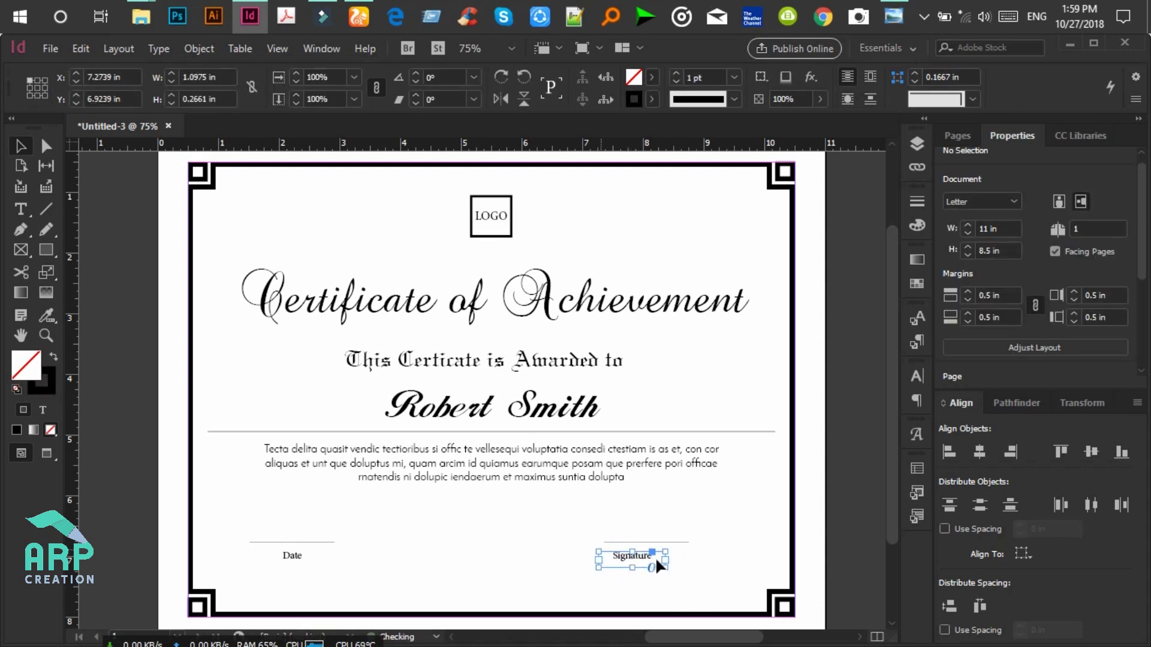
Nudge the Signature text frame rightward to about X 7.5 in so the label sits centered under its line.
{"action": "key", "text": "Right"}
{"action": "key", "text": "Right"}
{"action": "key", "text": "Right"}
{"action": "key", "text": "Right"}
{"action": "key", "text": "Right"}
{"action": "key", "text": "Right"}
{"action": "key", "text": "Right"}
{"action": "key", "text": "Right"}
{"action": "key", "text": "Right"}
{"action": "key", "text": "Right"}
{"action": "key", "text": "Right"}
{"action": "key", "text": "Right"}
{"action": "key", "text": "Right"}
{"action": "key", "text": "Right"}
{"action": "key", "text": "Right"}
{"action": "key", "text": "Right"}
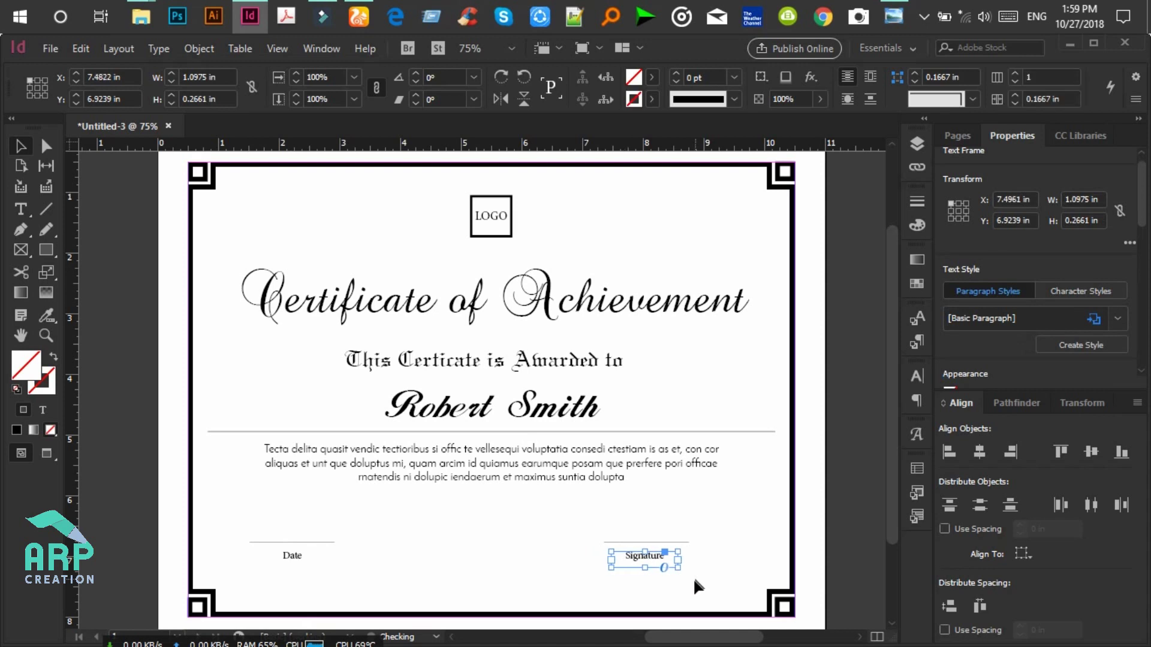
{"action": "left_click", "coordinate": [494, 562]}
Move only the Date label and its line together rightward to about X 2.10 in.
{"action": "left_click_drag", "start_coordinate": [221, 522], "coordinate": [423, 590]}
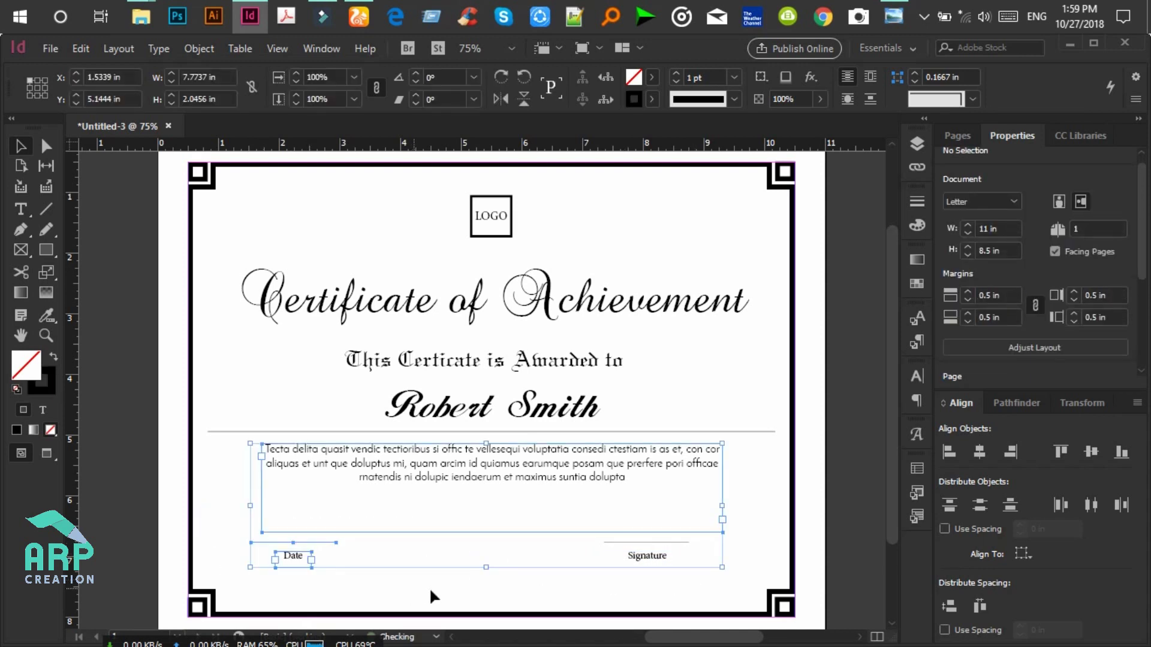
{"action": "left_click", "coordinate": [364, 584]}
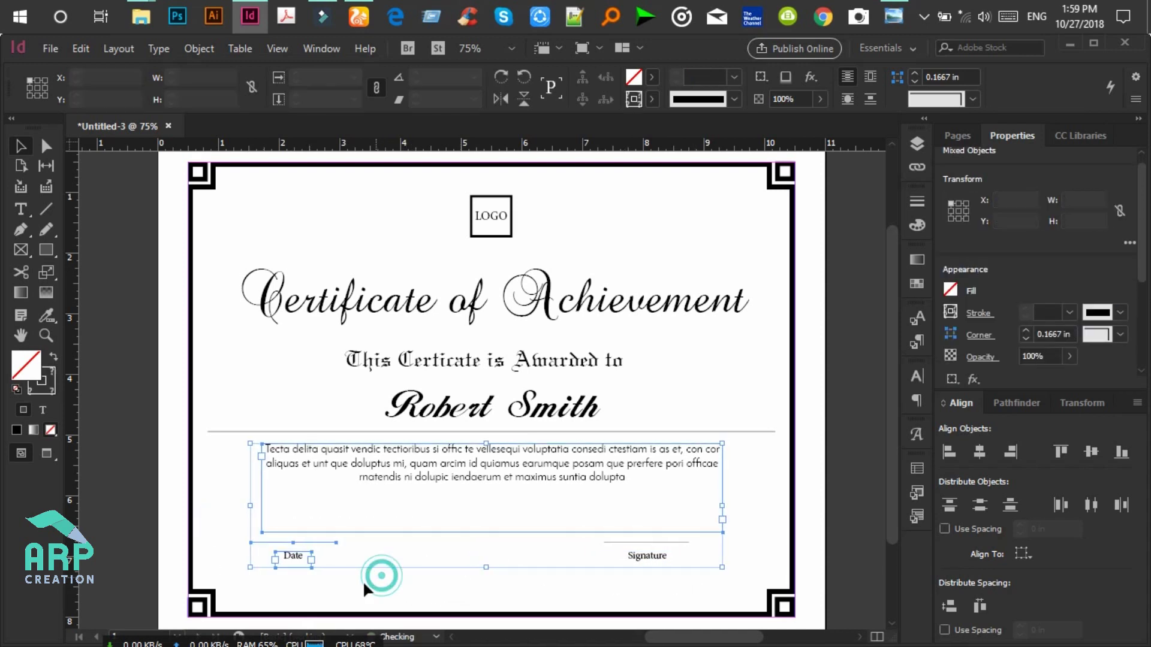
{"action": "left_click_drag", "start_coordinate": [362, 583], "coordinate": [240, 539]}
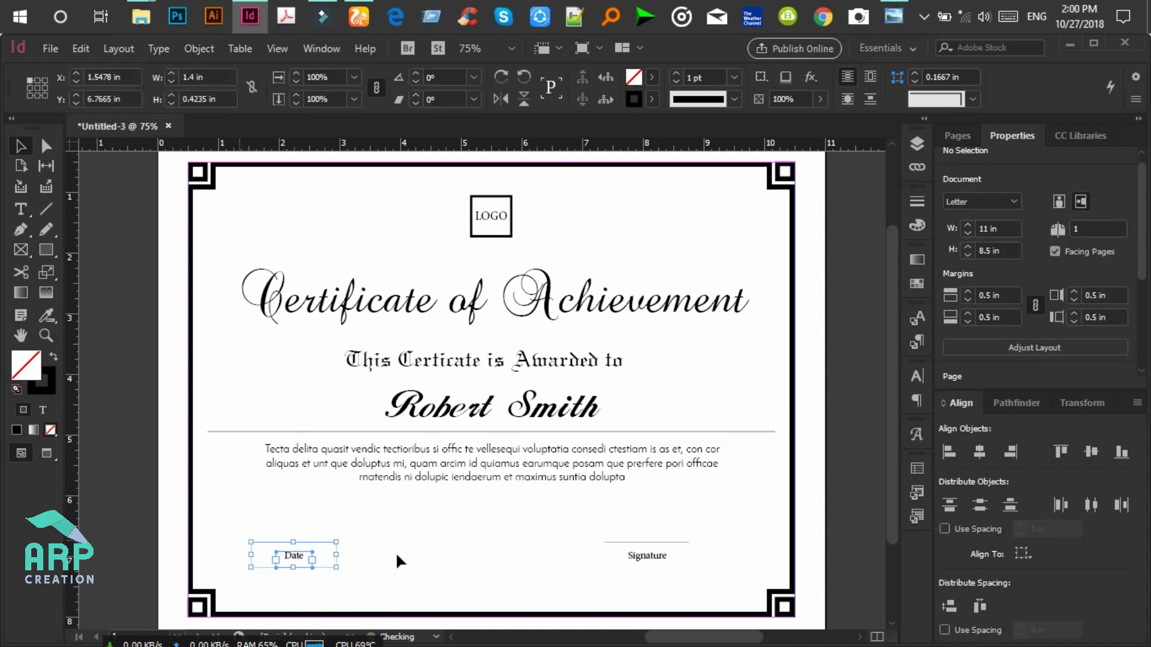
{"action": "key", "text": "shift+Right"}
{"action": "key", "text": "shift+Right"}
{"action": "key", "text": "shift+Right"}
{"action": "key", "text": "shift+Right"}
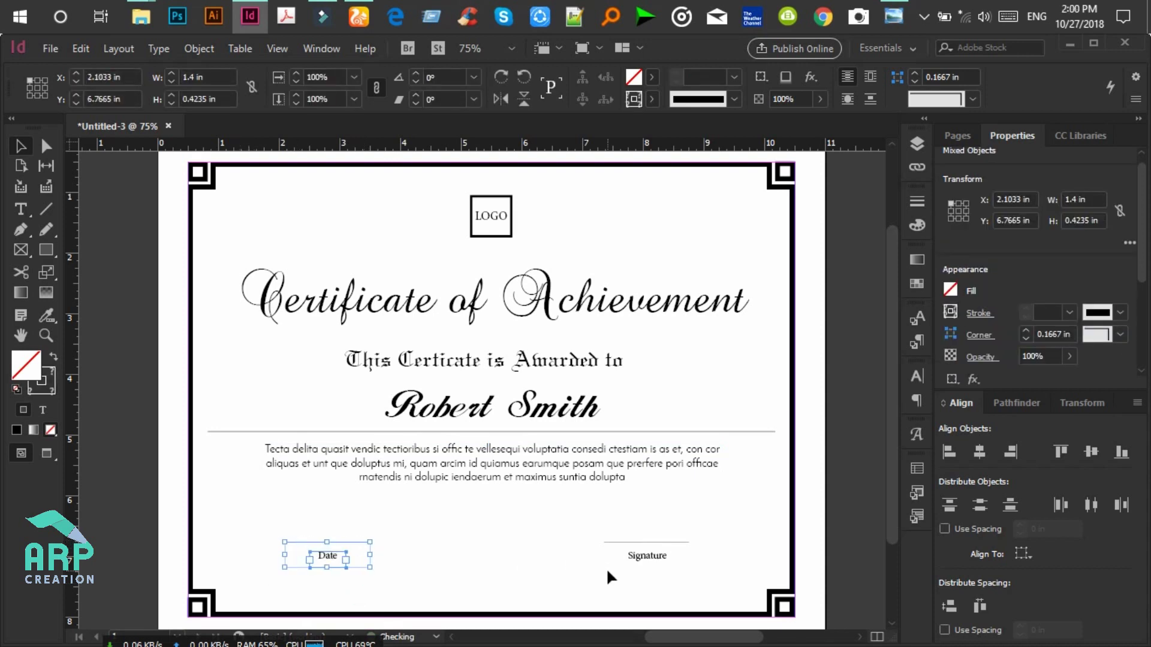
{"action": "left_click", "coordinate": [599, 571]}
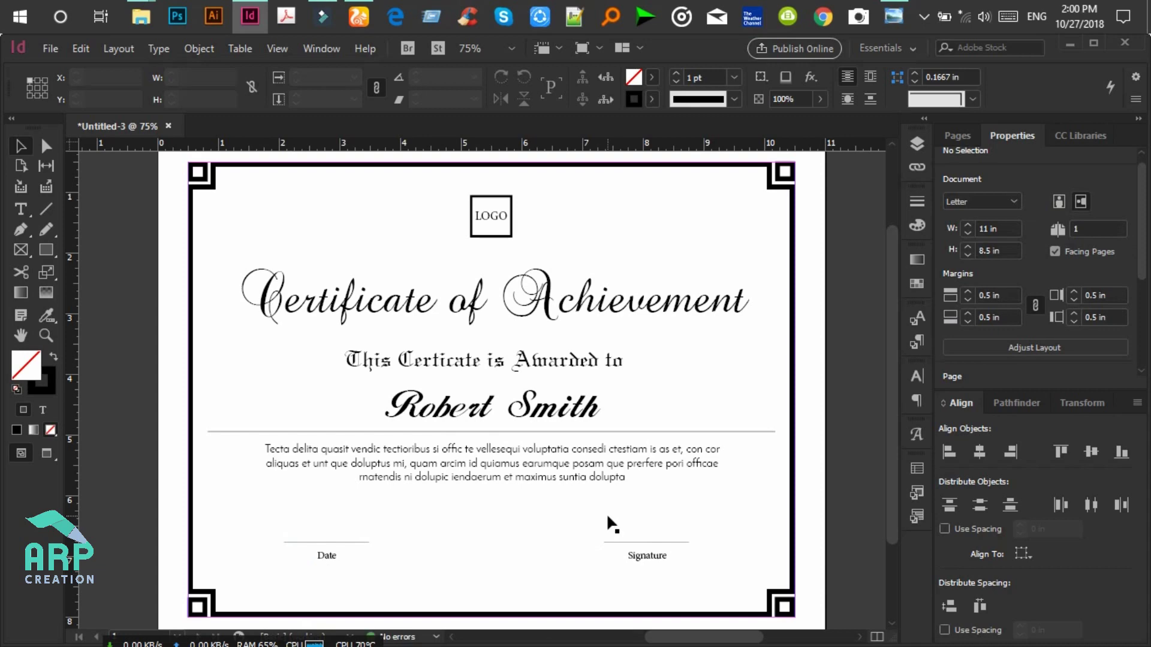
Look over the whole certificate page, switch to Windows Photo Viewer to view the reference Preview.jpg, and close the reference.
{"action": "key", "text": "ctrl+minus"}
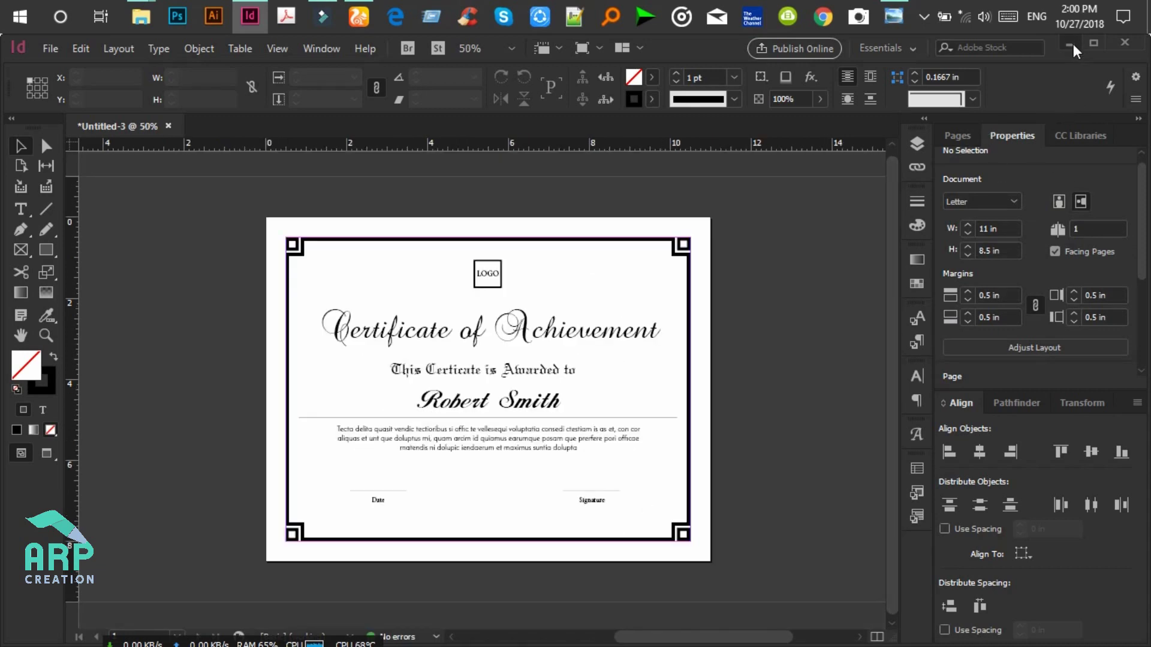
{"action": "left_click", "coordinate": [1071, 43]}
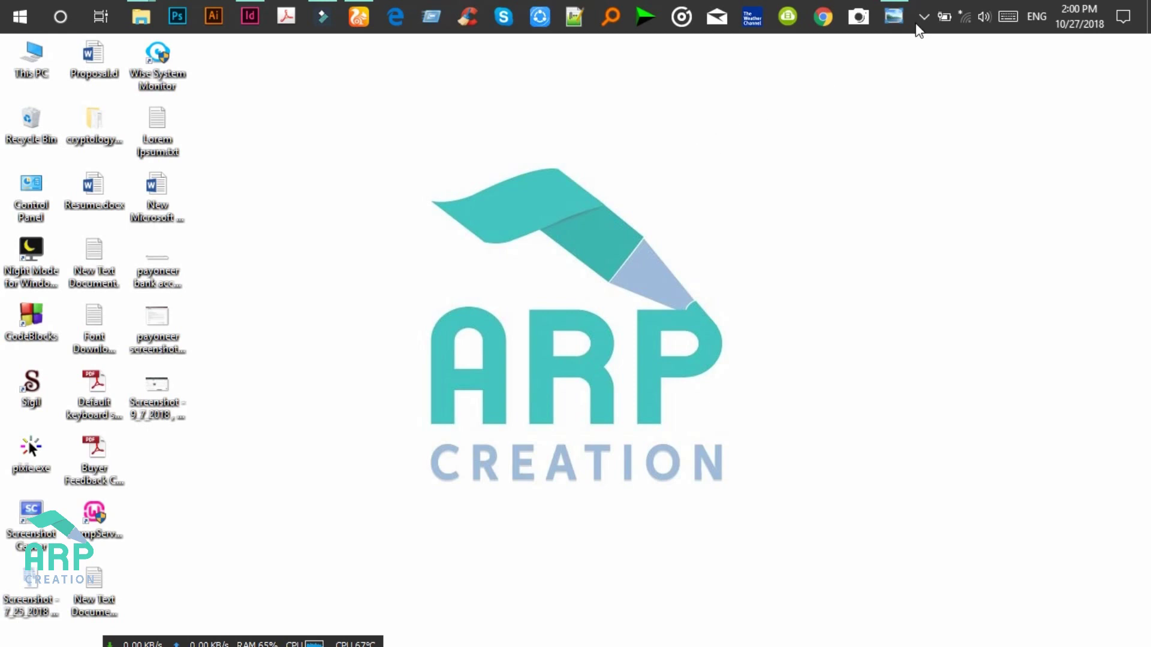
{"action": "mouse_move", "coordinate": [906, 3]}
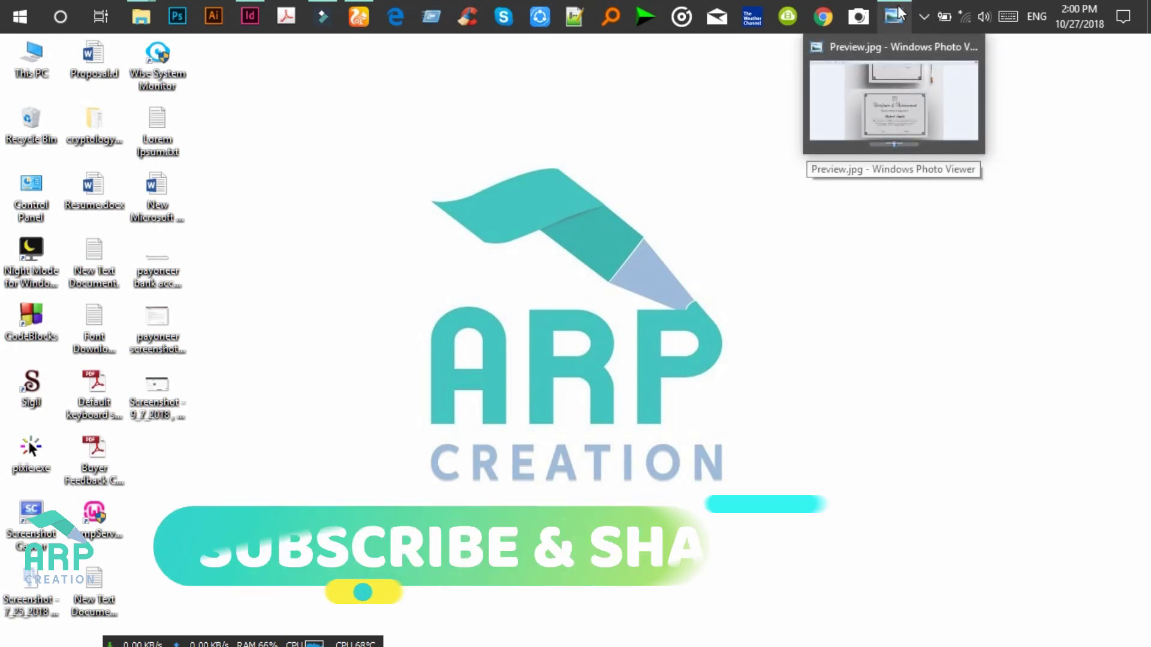
{"action": "left_click", "coordinate": [892, 62]}
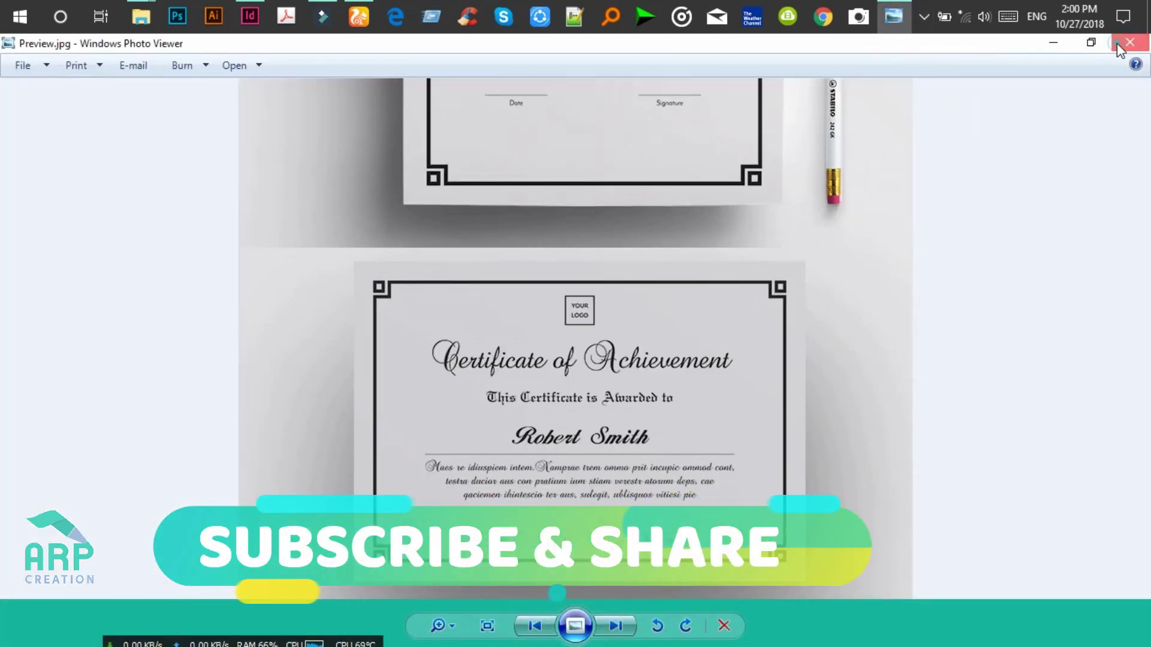
{"action": "left_click", "coordinate": [1117, 43]}
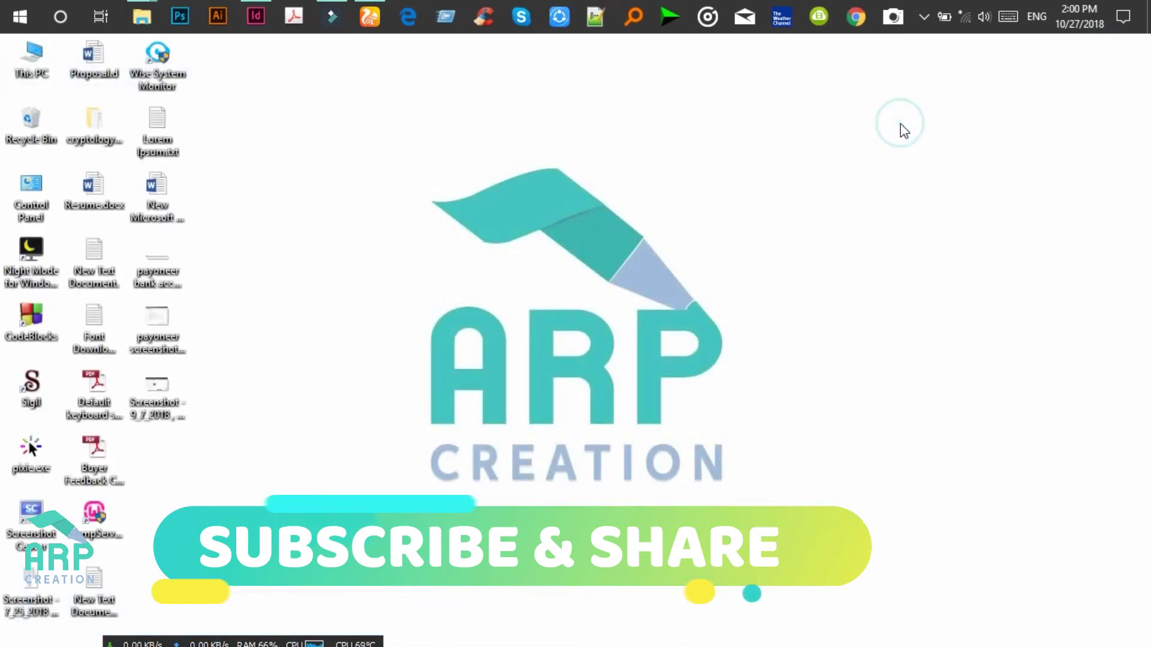